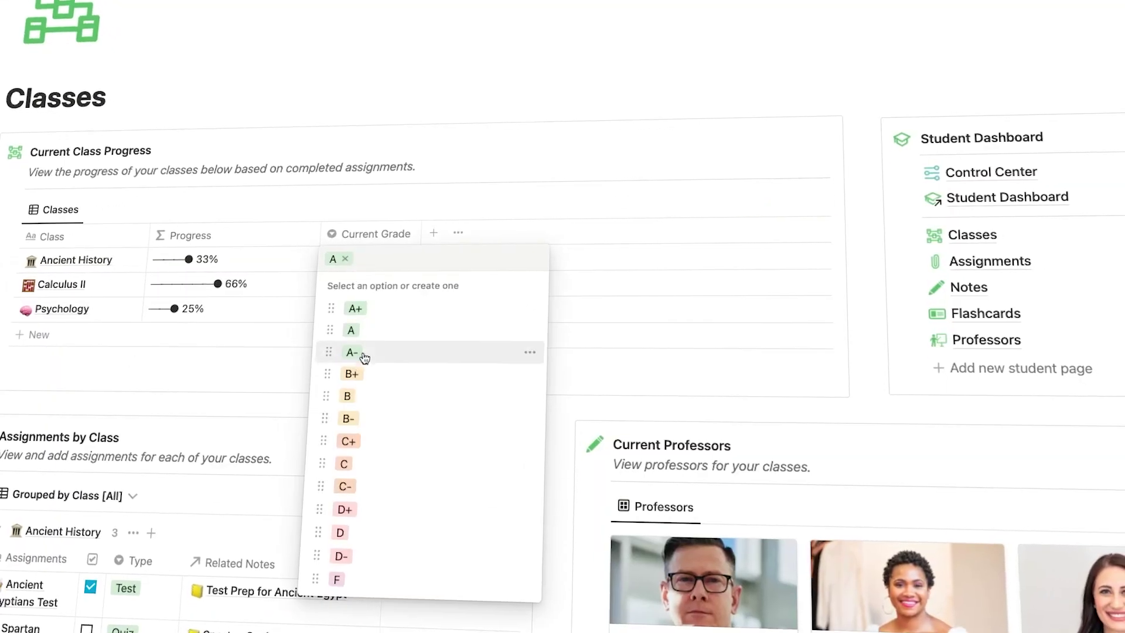
Step: Pick B+ for Ancient History and briefly select the Current Class Progress heading
{"action": "left_click", "coordinate": [367, 380]}
{"action": "left_click", "coordinate": [337, 284]}
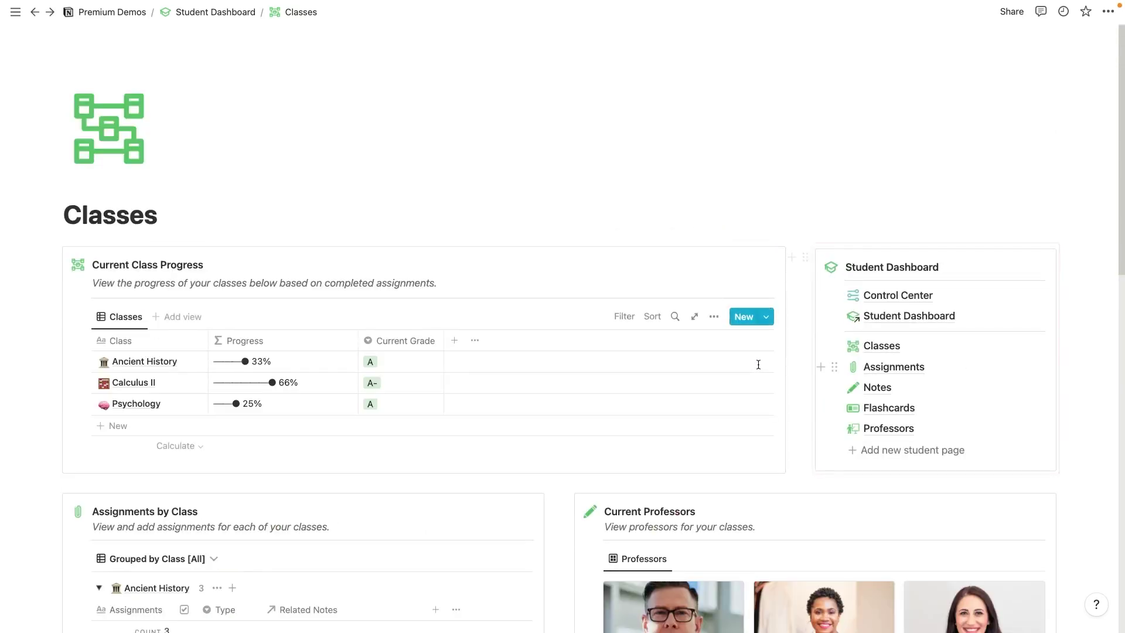
{"action": "scroll", "coordinate": [758, 365], "scroll_direction": "down", "scroll_amount": 3}
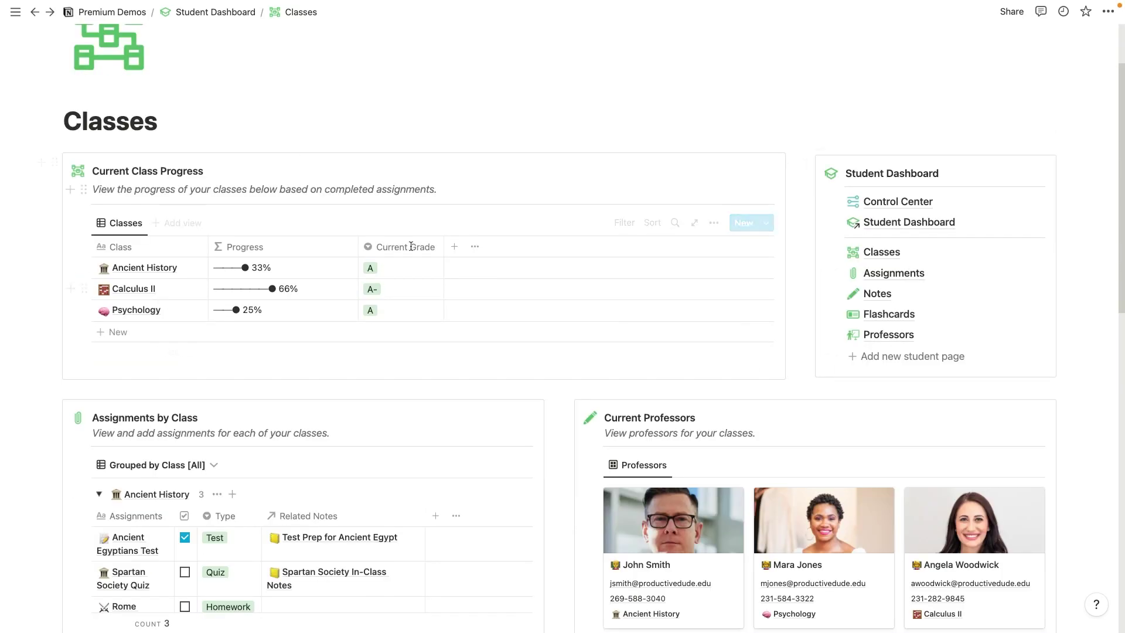
{"action": "left_click_drag", "start_coordinate": [94, 171], "coordinate": [222, 173]}
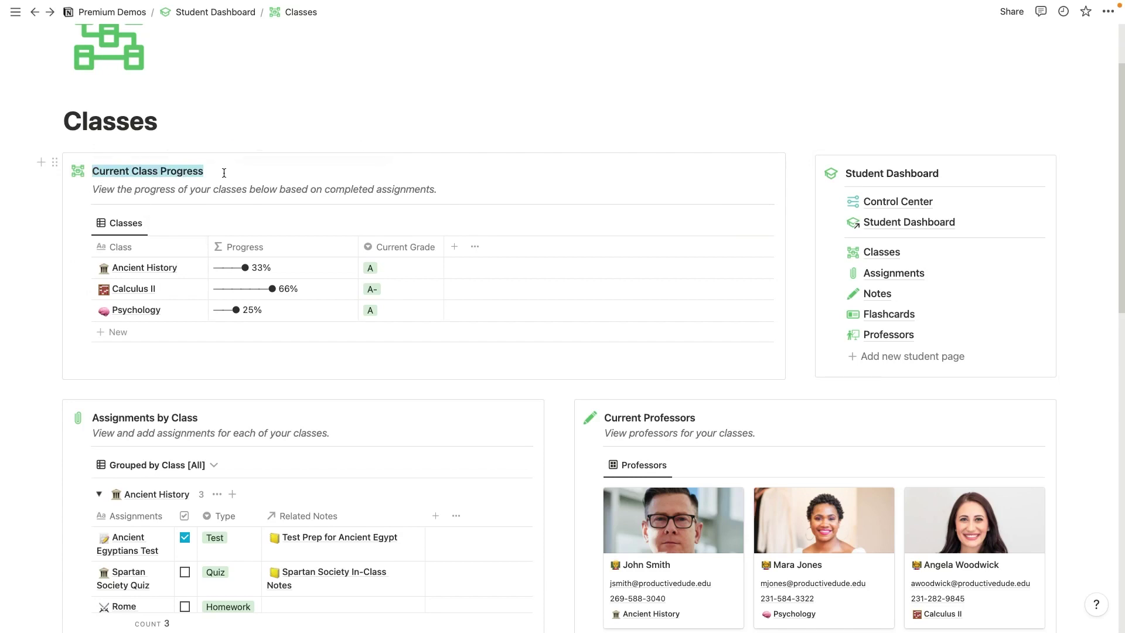
{"action": "left_click", "coordinate": [241, 189]}
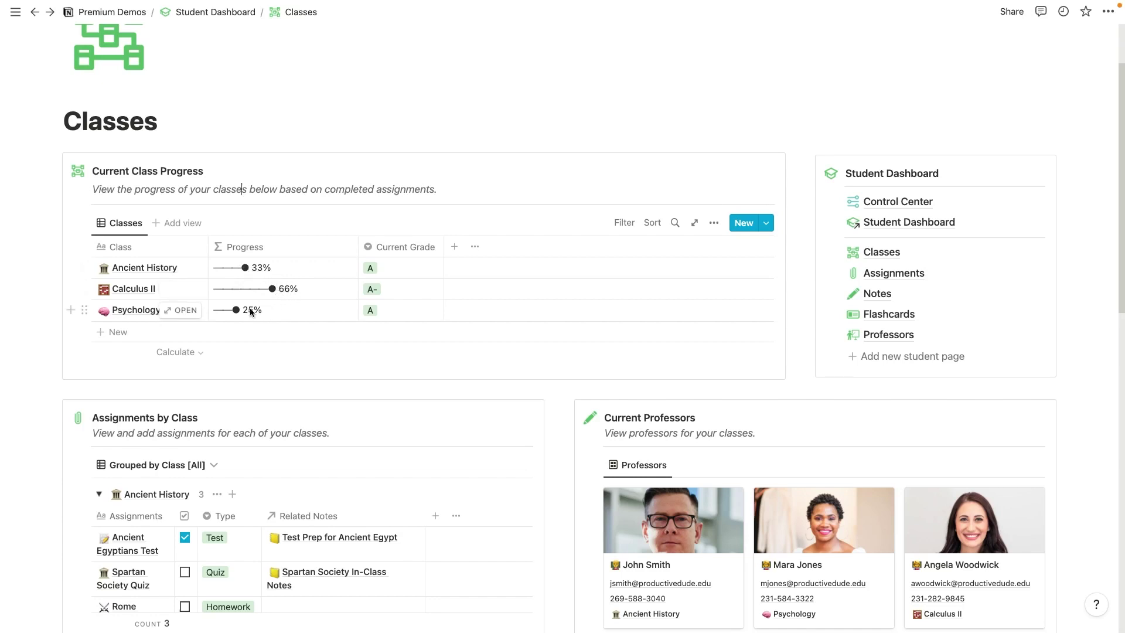
Step: Set the Current Grade to B+ for Ancient History, A for Calculus II, and B for Psychology
{"action": "left_click", "coordinate": [378, 268]}
{"action": "left_click", "coordinate": [402, 364]}
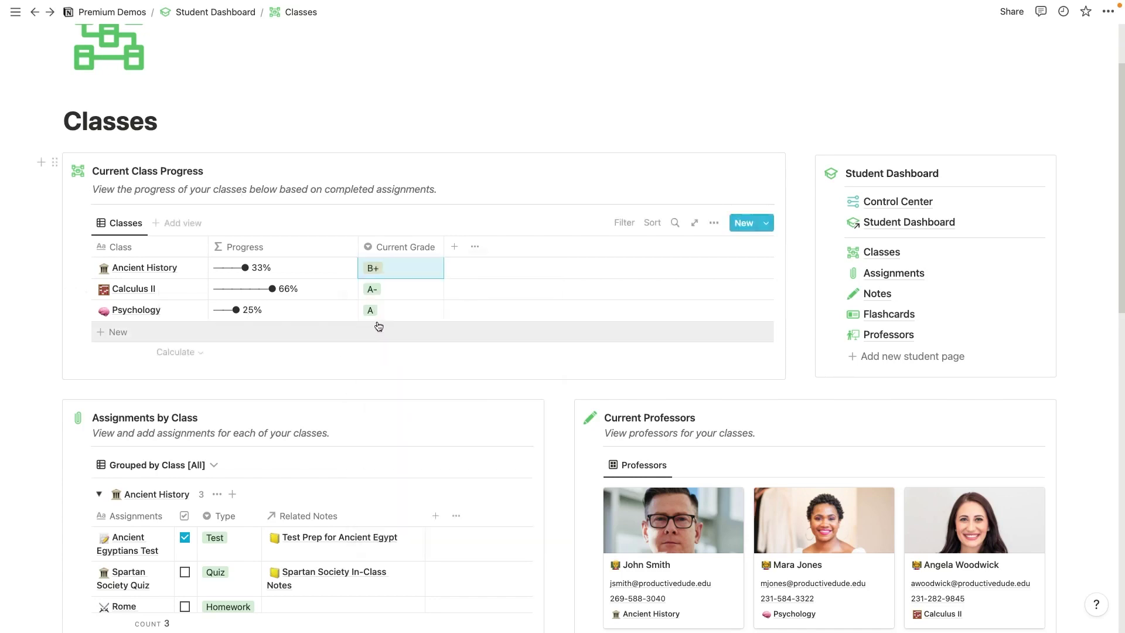
{"action": "left_click", "coordinate": [378, 289]}
{"action": "left_click", "coordinate": [389, 348]}
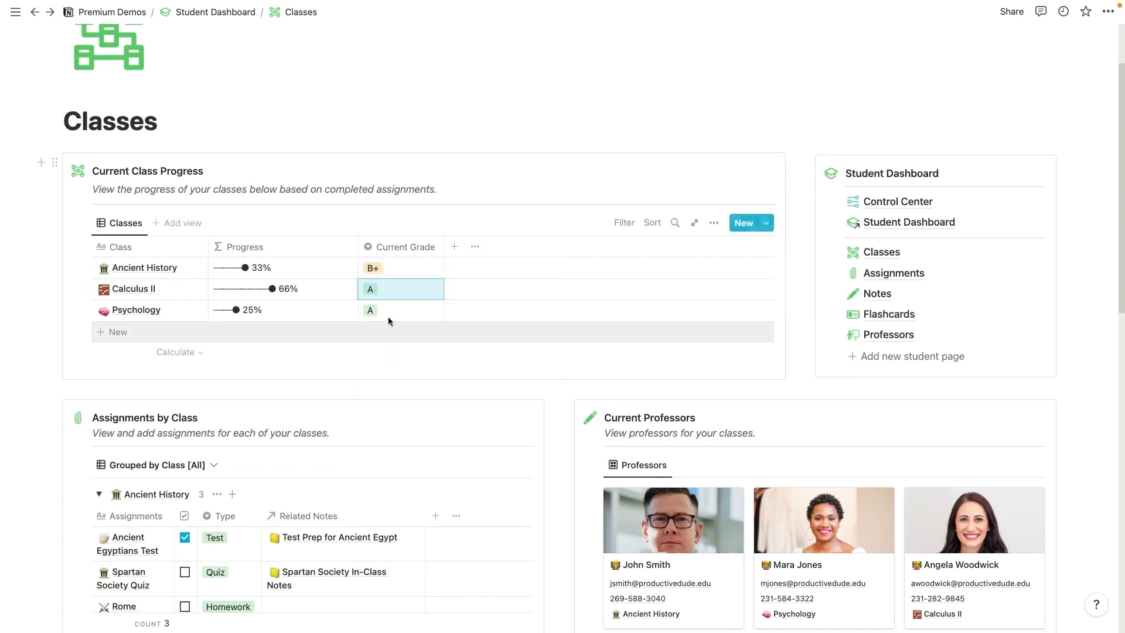
{"action": "left_click", "coordinate": [389, 317]}
{"action": "left_click", "coordinate": [403, 424]}
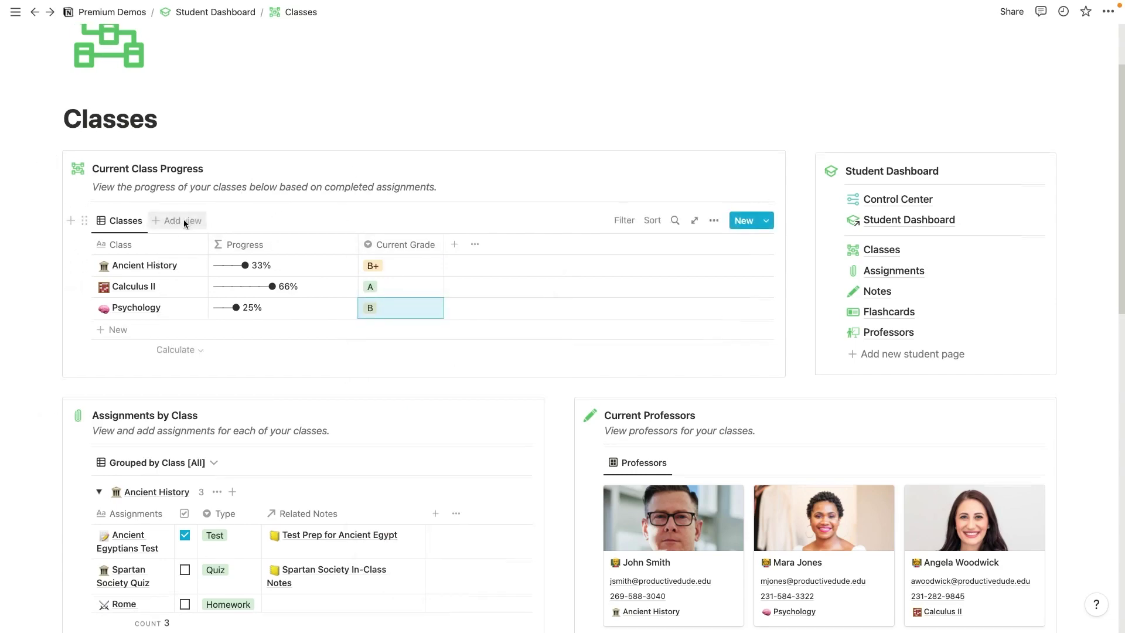
{"action": "scroll", "coordinate": [449, 258], "scroll_direction": "down", "scroll_amount": 5}
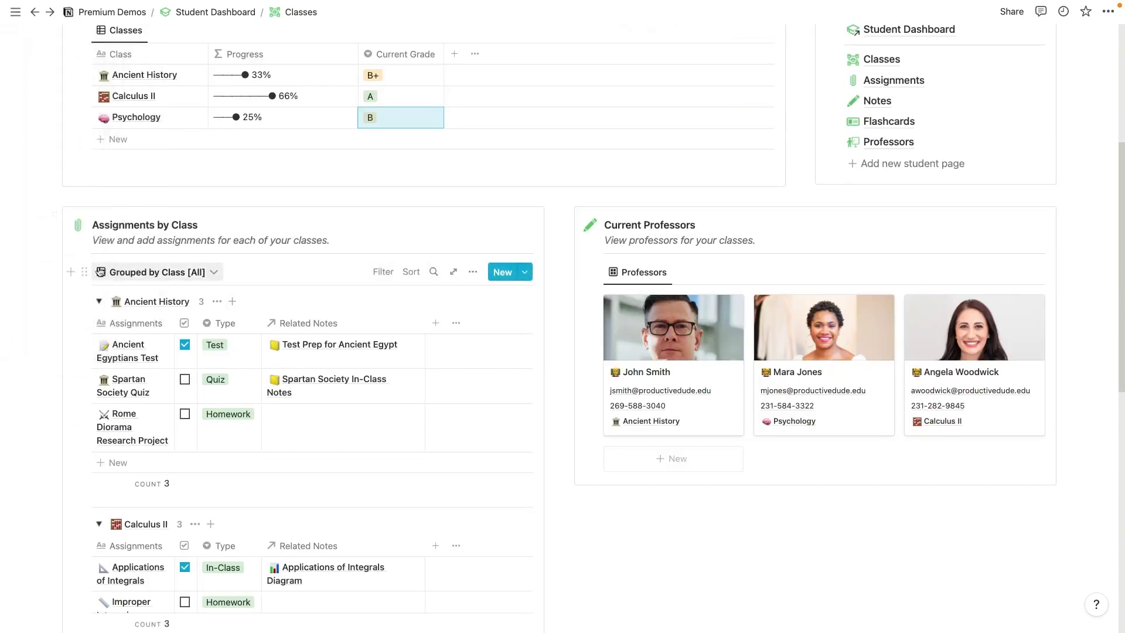
Step: Collapse the class groups and switch to the Grouped by Class [Incomplete] view
{"action": "left_click", "coordinate": [99, 302]}
{"action": "left_click", "coordinate": [98, 335]}
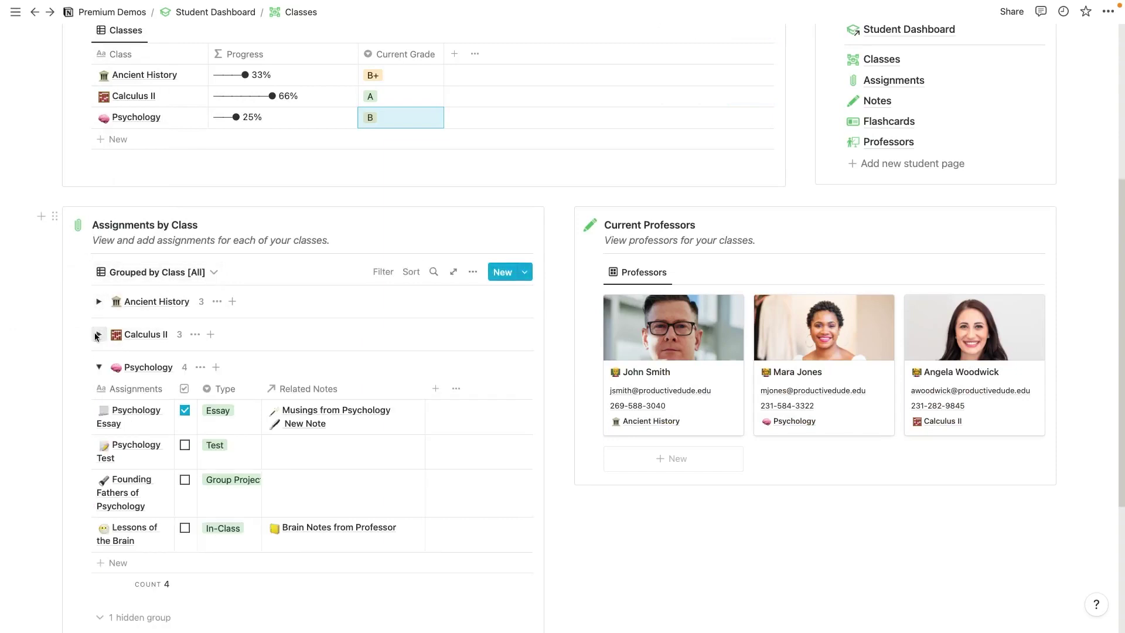
{"action": "left_click", "coordinate": [99, 370]}
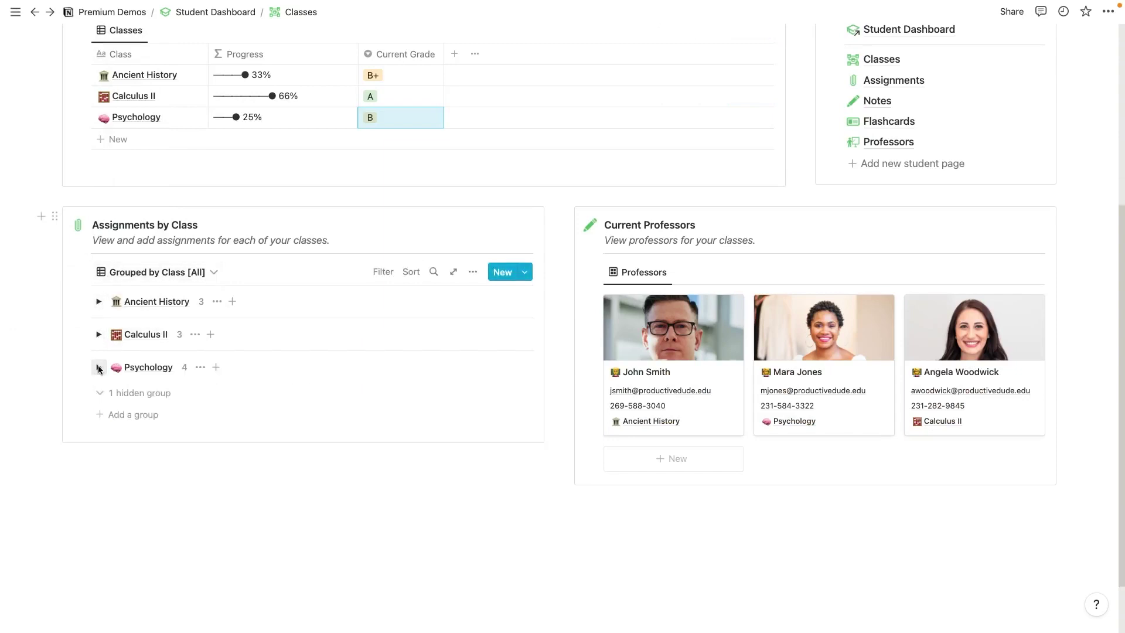
{"action": "left_click", "coordinate": [213, 271]}
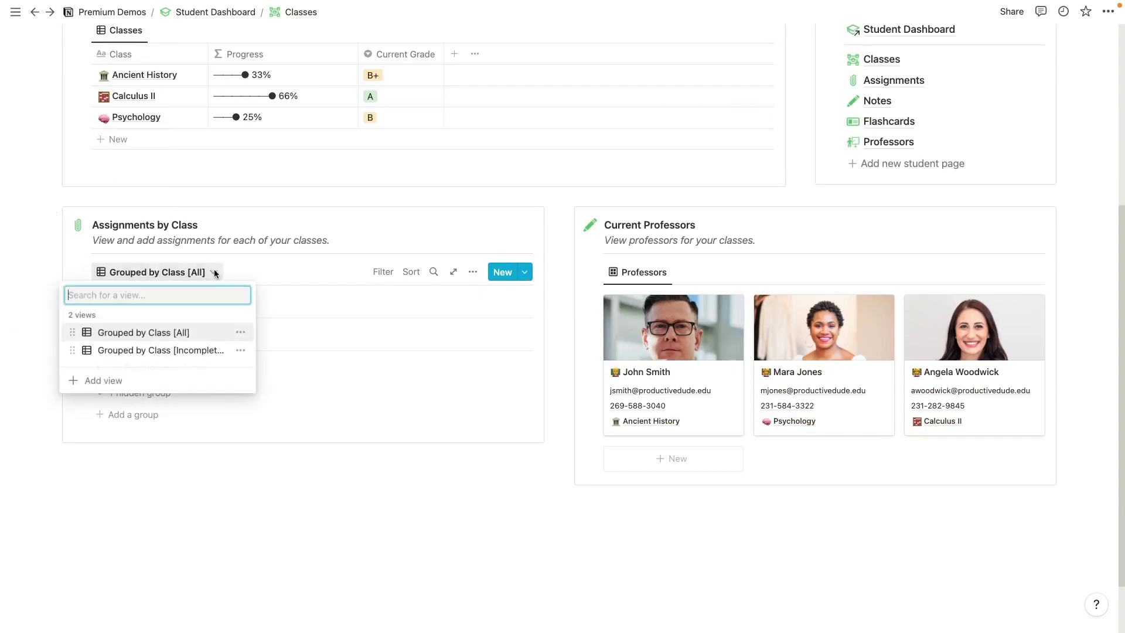
{"action": "left_click", "coordinate": [174, 353]}
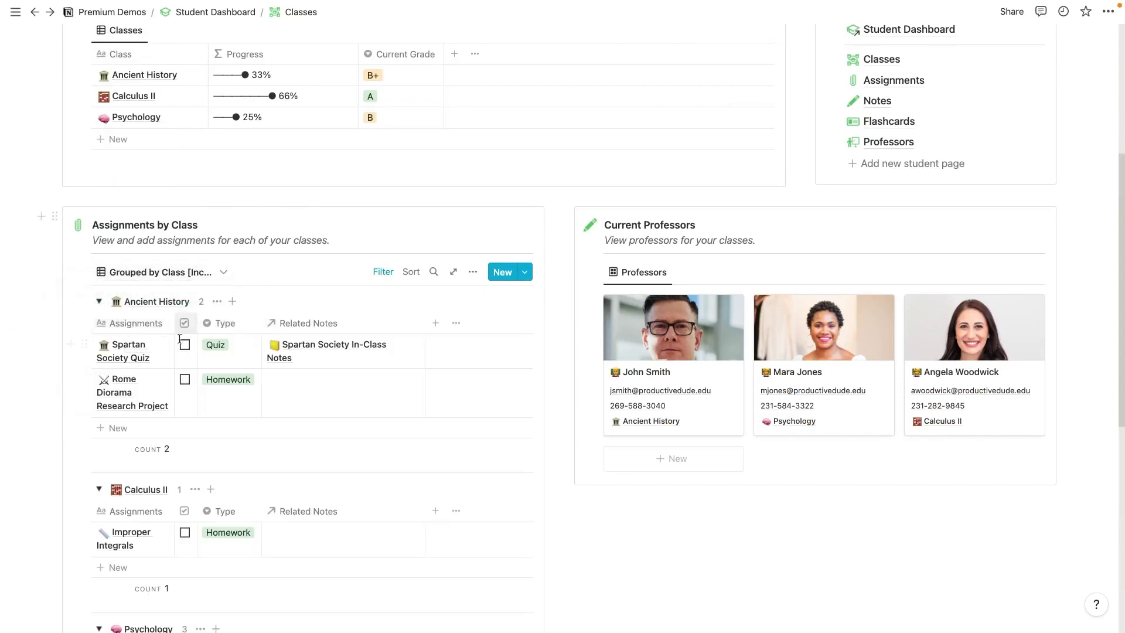
Step: Mark Spartan Society Quiz and Rome Diorama Research Project done, then collapse all class groups
{"action": "scroll", "coordinate": [216, 334], "scroll_direction": "up", "scroll_amount": 2}
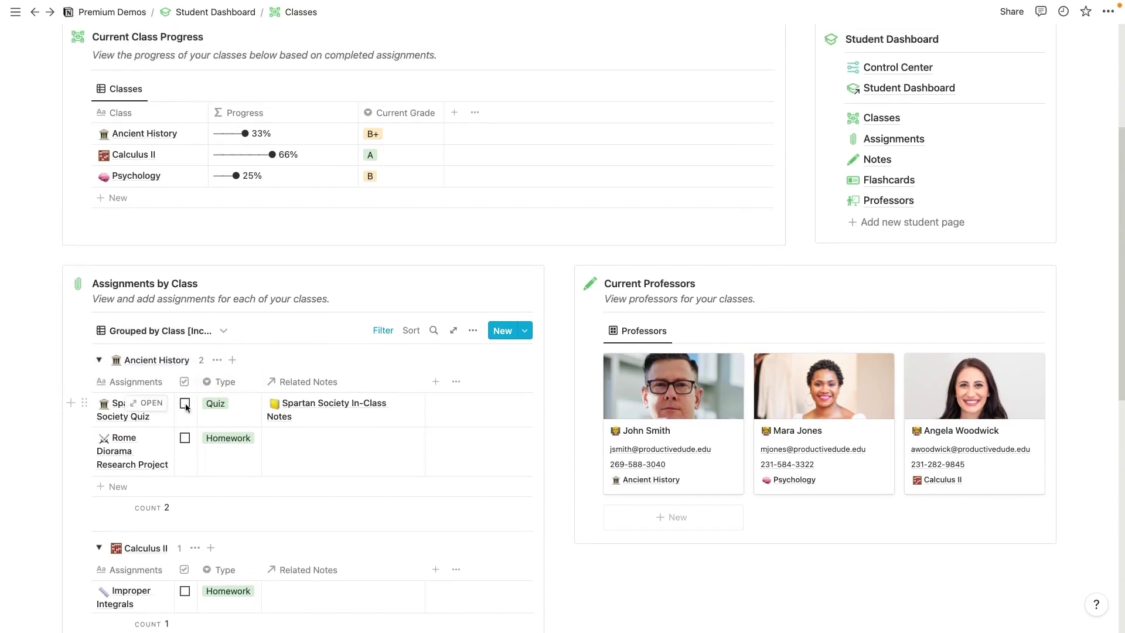
{"action": "left_click", "coordinate": [185, 404]}
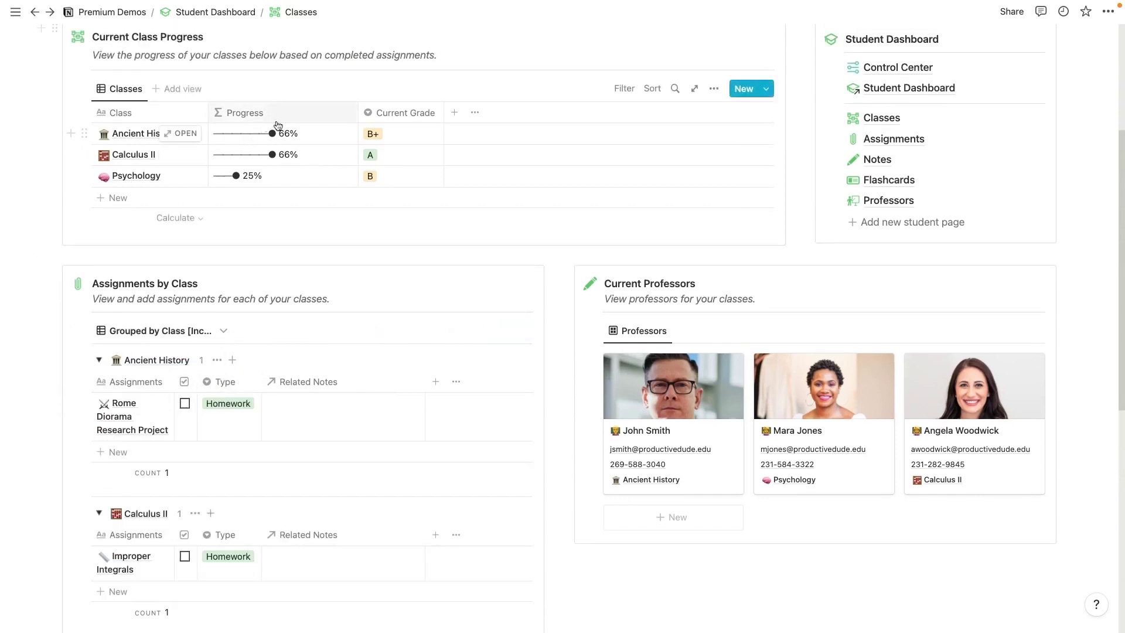
{"action": "left_click", "coordinate": [185, 403]}
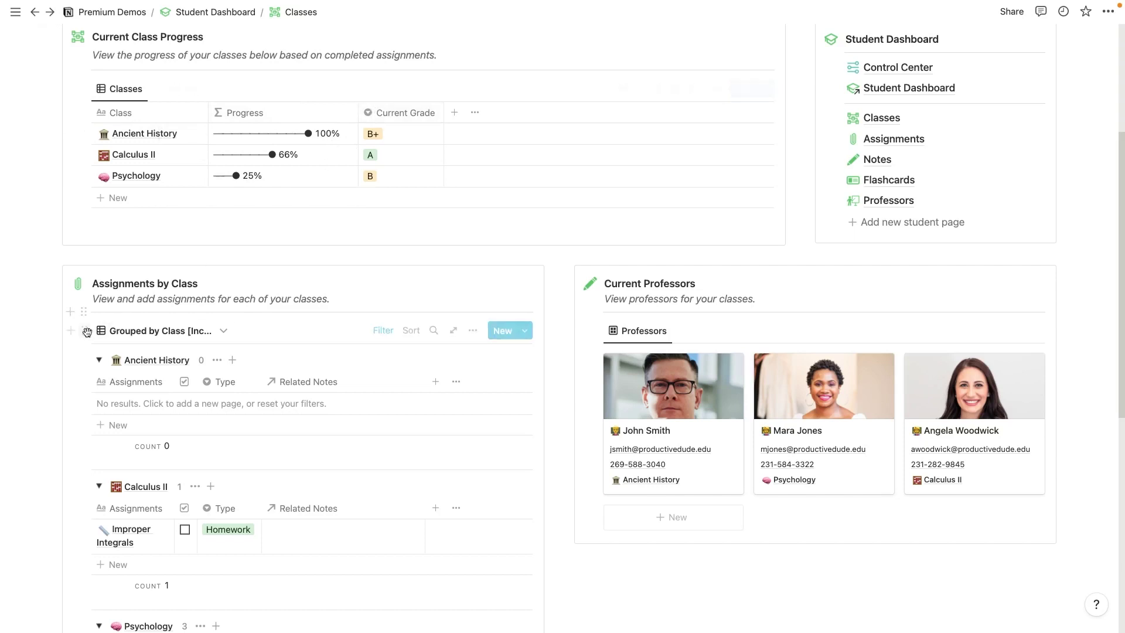
{"action": "left_click", "coordinate": [99, 360]}
{"action": "left_click", "coordinate": [99, 393]}
{"action": "left_click", "coordinate": [99, 426]}
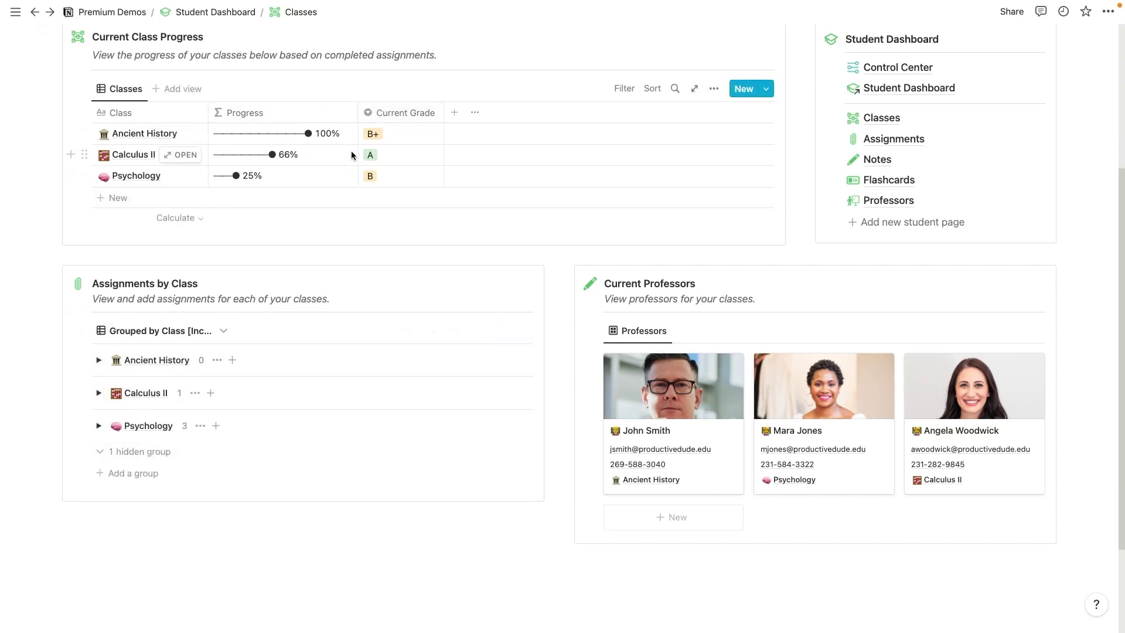
{"action": "scroll", "coordinate": [315, 262], "scroll_direction": "up", "scroll_amount": 3}
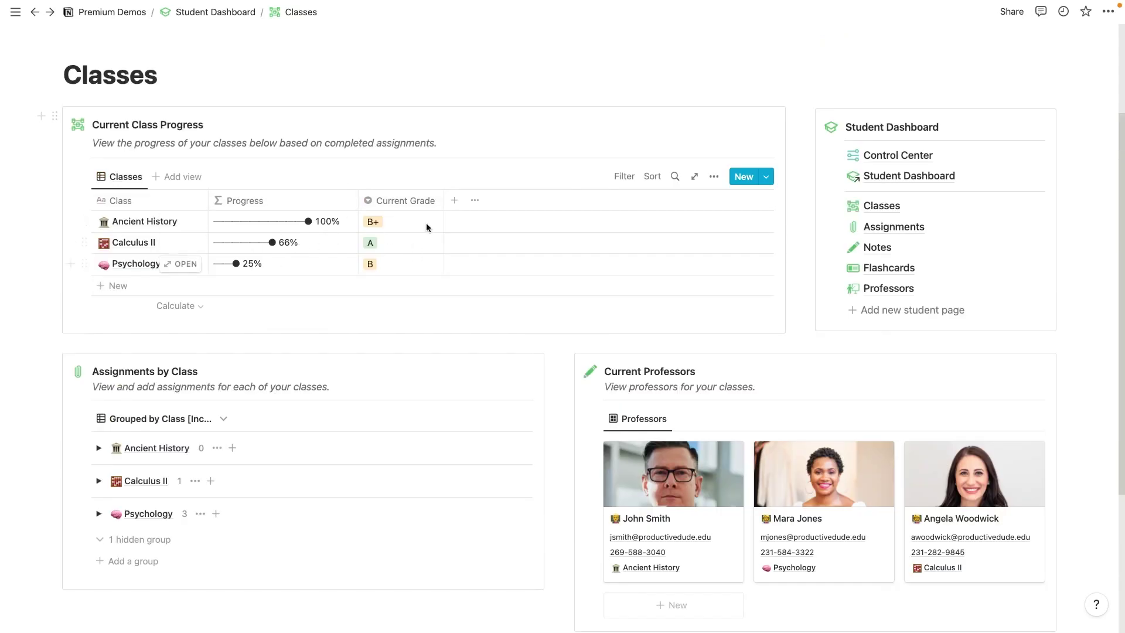
{"action": "scroll", "coordinate": [607, 272], "scroll_direction": "down", "scroll_amount": 2}
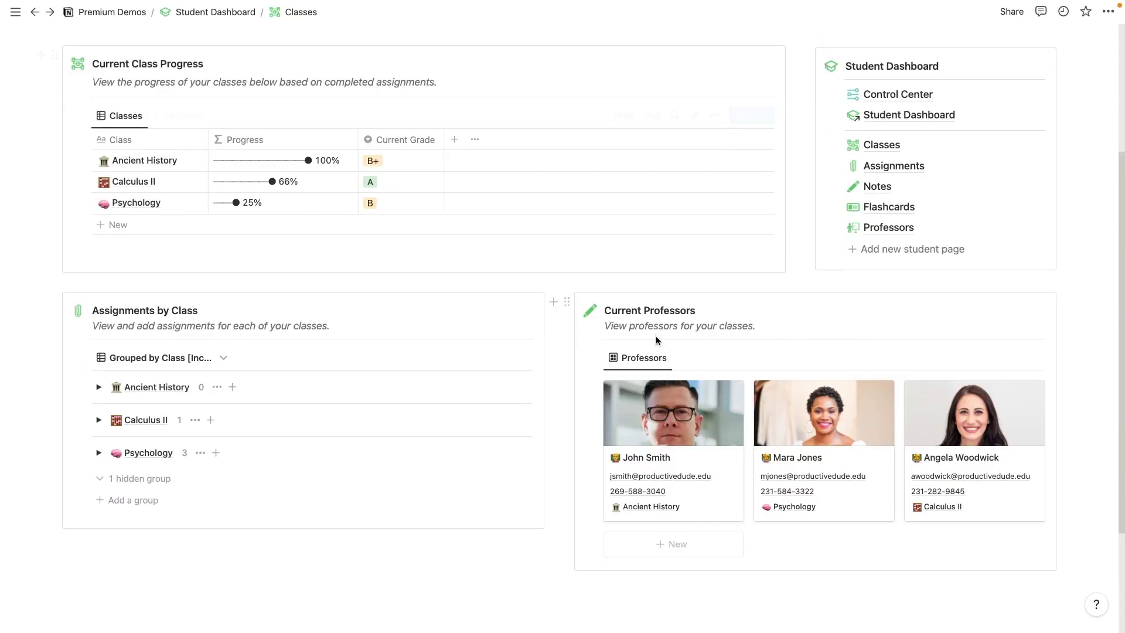
{"action": "left_click", "coordinate": [732, 461]}
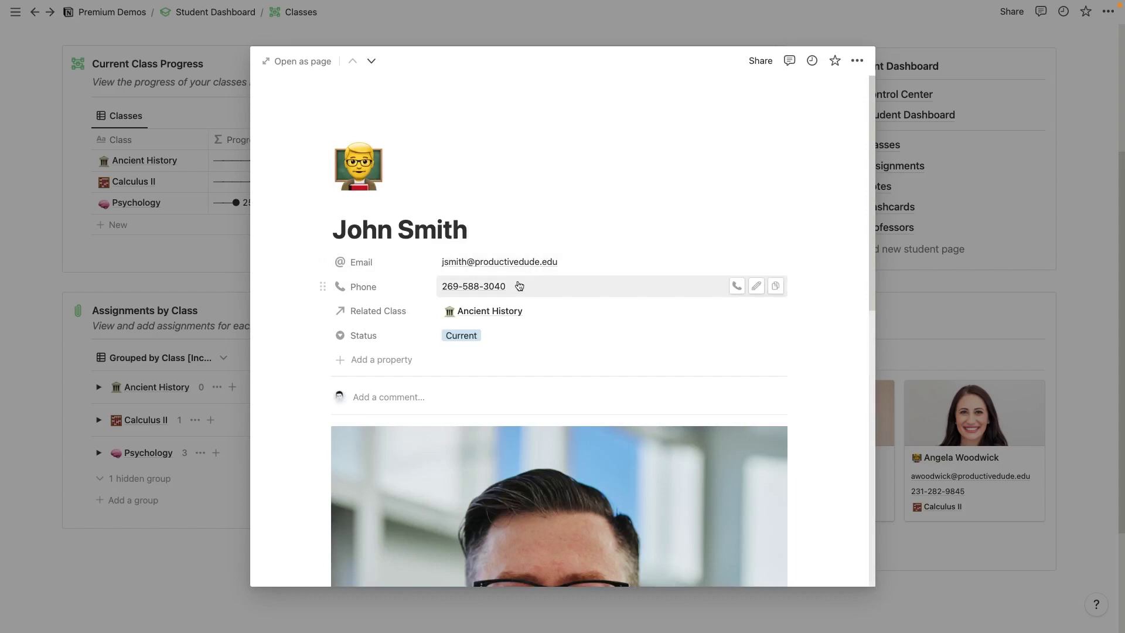
{"action": "scroll", "coordinate": [534, 306], "scroll_direction": "down", "scroll_amount": 10}
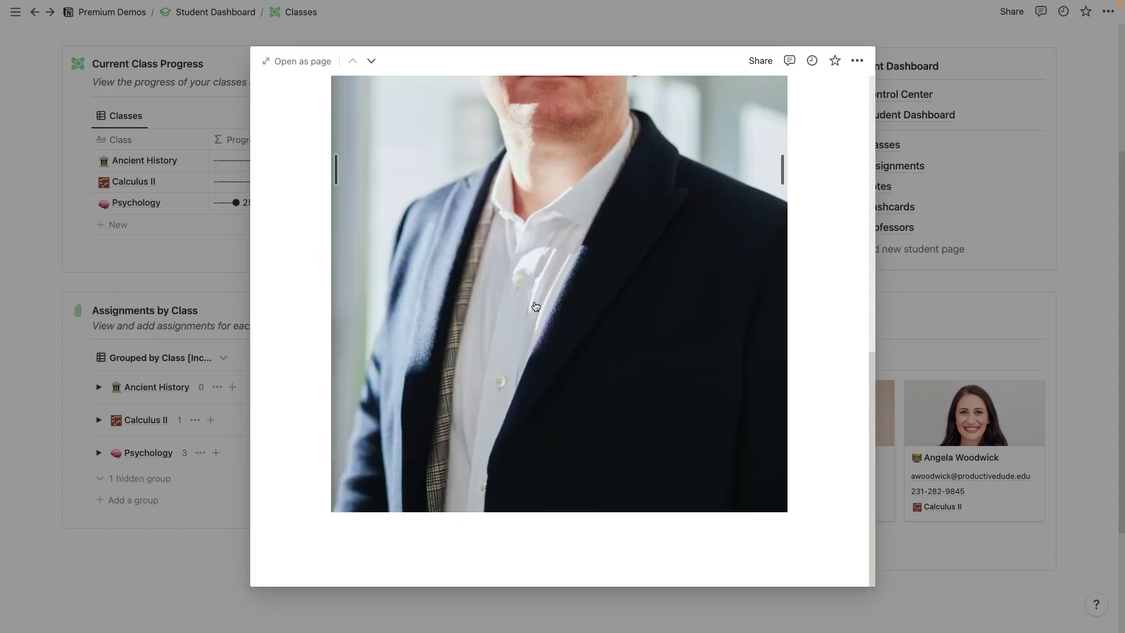
{"action": "left_click", "coordinate": [432, 546]}
{"action": "type", "text": "- RT"}
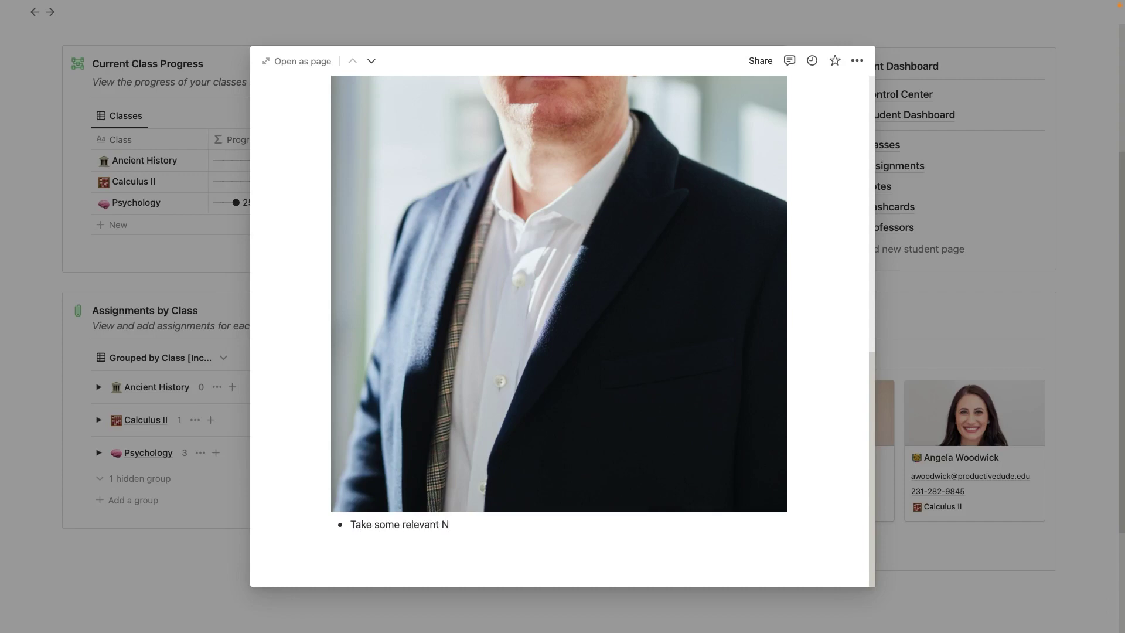
{"action": "key", "text": "BackSpace"}
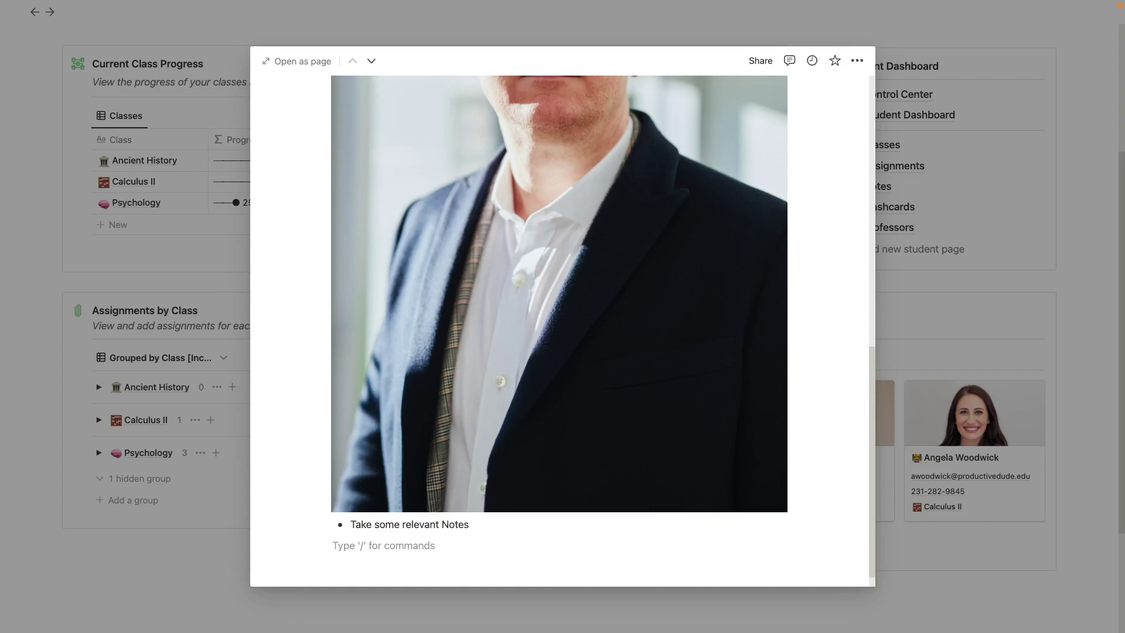
{"action": "type", "text": "/embed"}
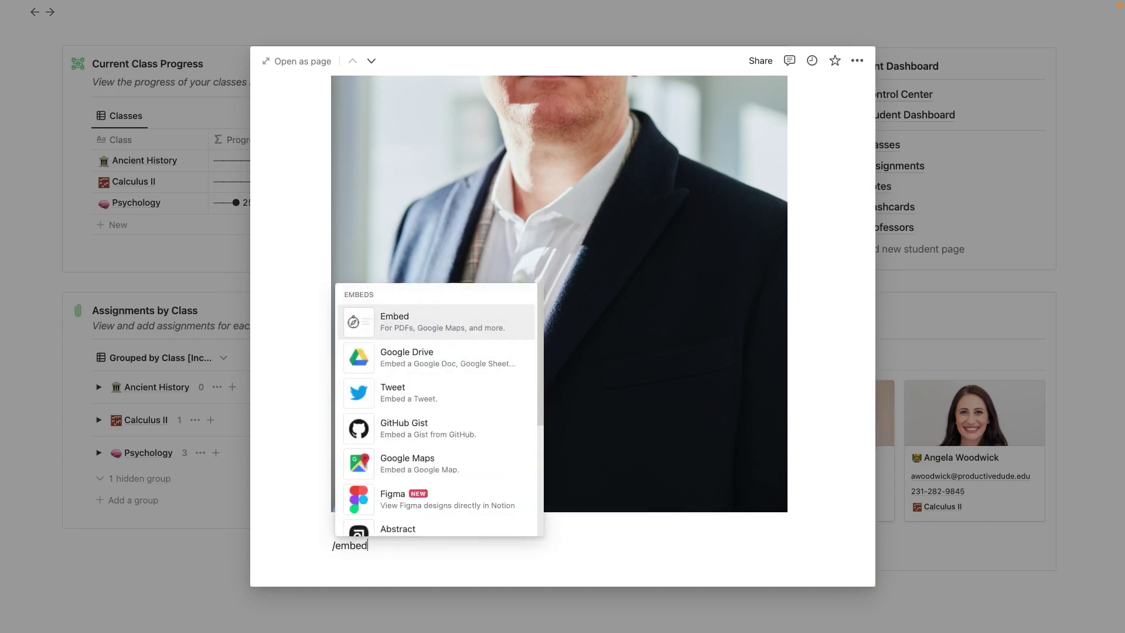
{"action": "key", "text": "Return"}
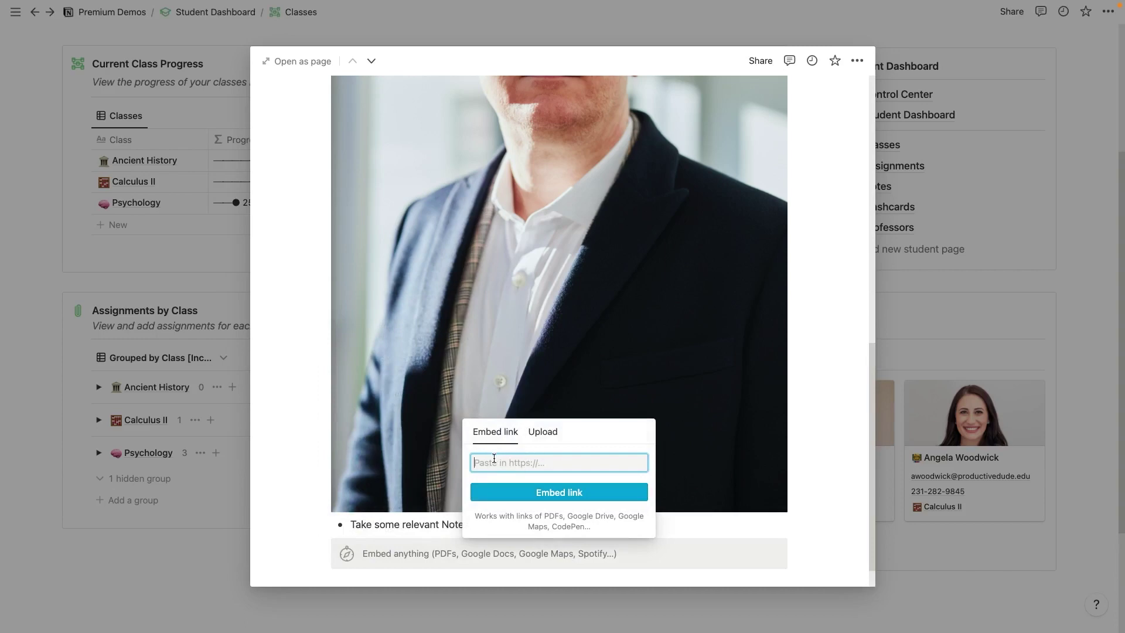
{"action": "left_click", "coordinate": [359, 547]}
{"action": "scroll", "coordinate": [455, 537], "scroll_direction": "down", "scroll_amount": 2}
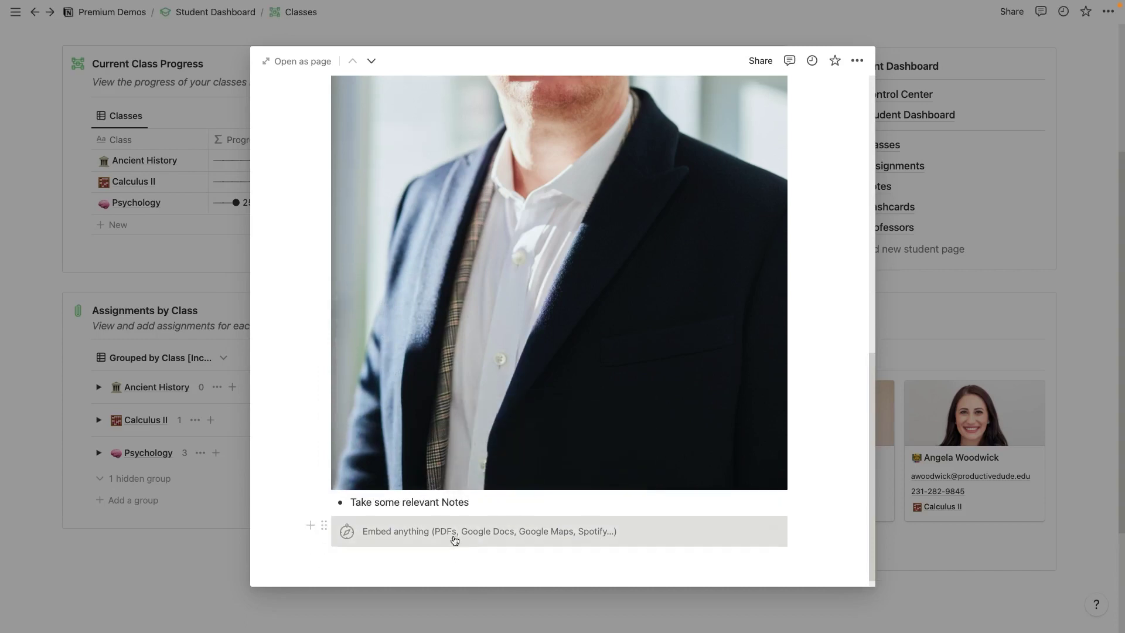
{"action": "mouse_move", "coordinate": [466, 530]}
{"action": "left_mouse_down"}
{"action": "mouse_move", "coordinate": [449, 522]}
{"action": "mouse_move", "coordinate": [460, 535]}
{"action": "left_mouse_up"}
{"action": "left_click_drag", "start_coordinate": [527, 556], "coordinate": [322, 464]}
{"action": "key", "text": "Delete"}
{"action": "key", "text": "Escape"}
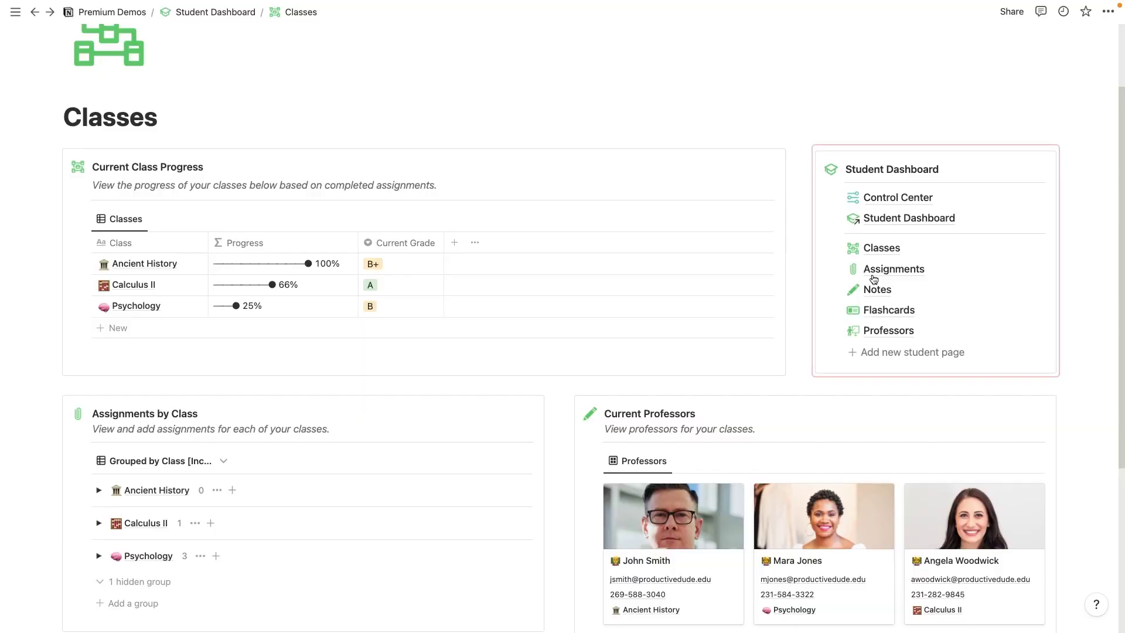
{"action": "scroll", "coordinate": [502, 303], "scroll_direction": "up", "scroll_amount": 3}
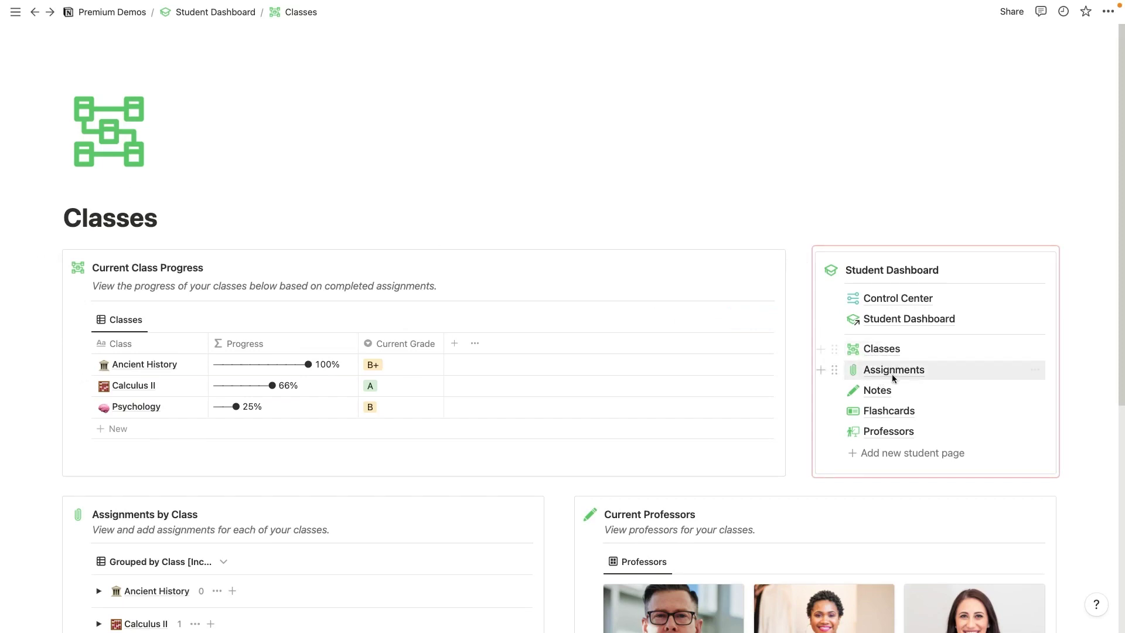
{"action": "left_click", "coordinate": [893, 371]}
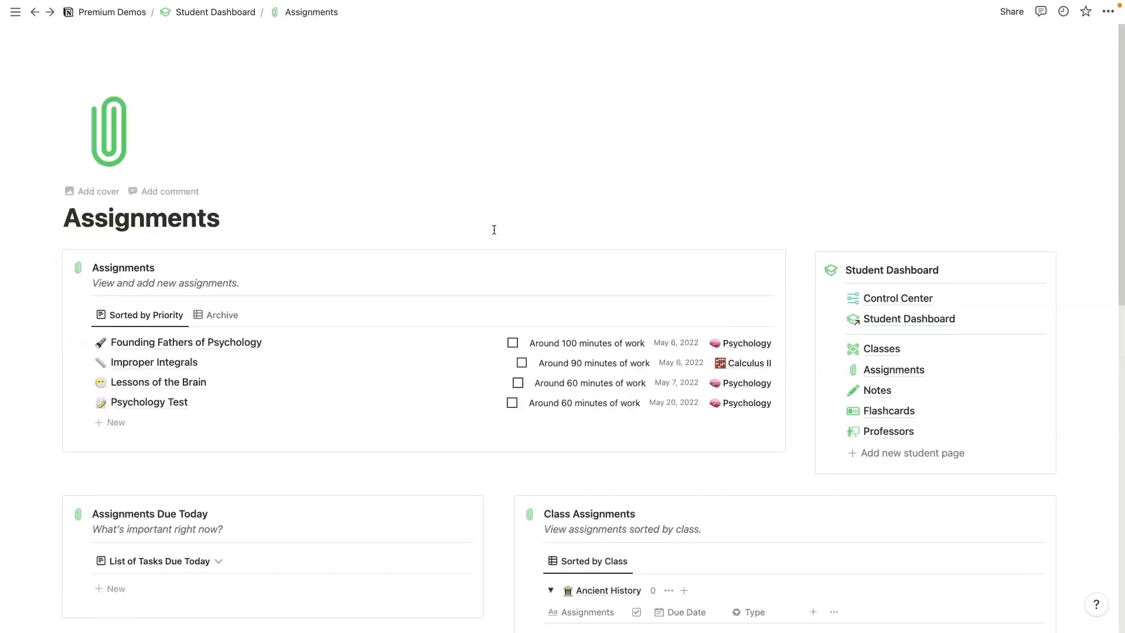
{"action": "scroll", "coordinate": [483, 232], "scroll_direction": "down", "scroll_amount": 1}
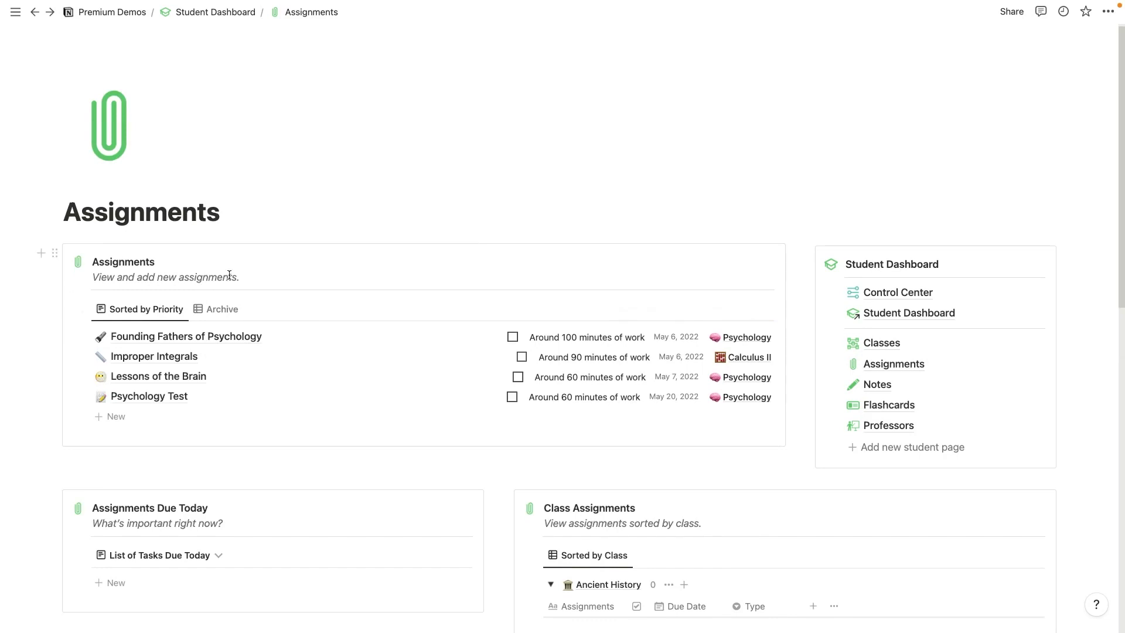
{"action": "scroll", "coordinate": [228, 274], "scroll_direction": "down", "scroll_amount": 2}
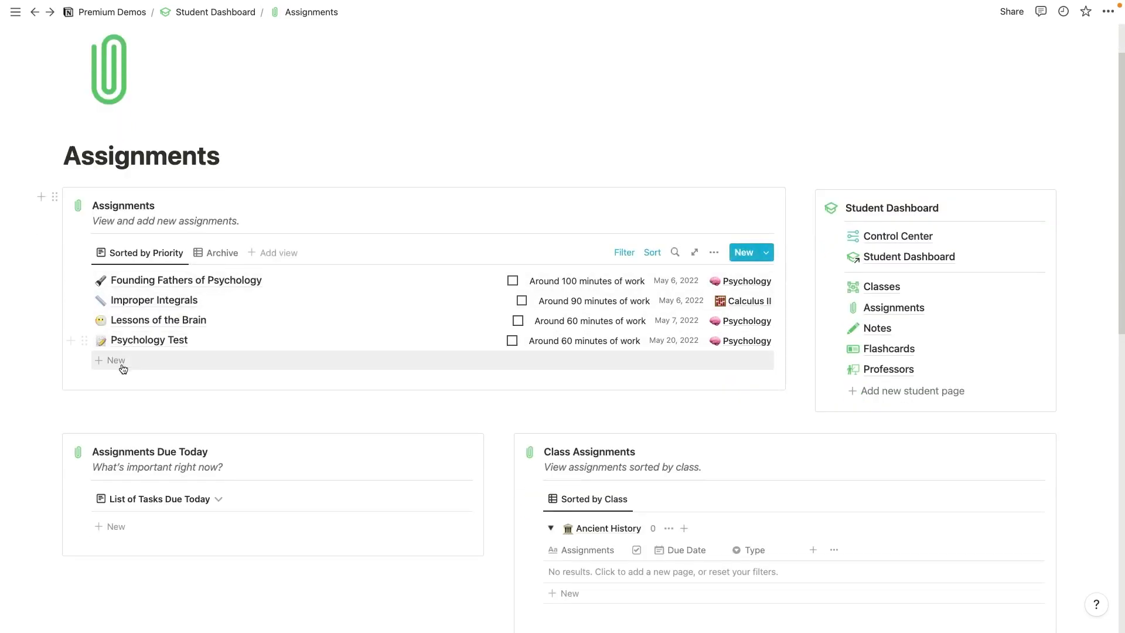
Step: Create the assignment 'Ancient History Test 2.0' with an Estimated Duration of 80
{"action": "left_click", "coordinate": [118, 361]}
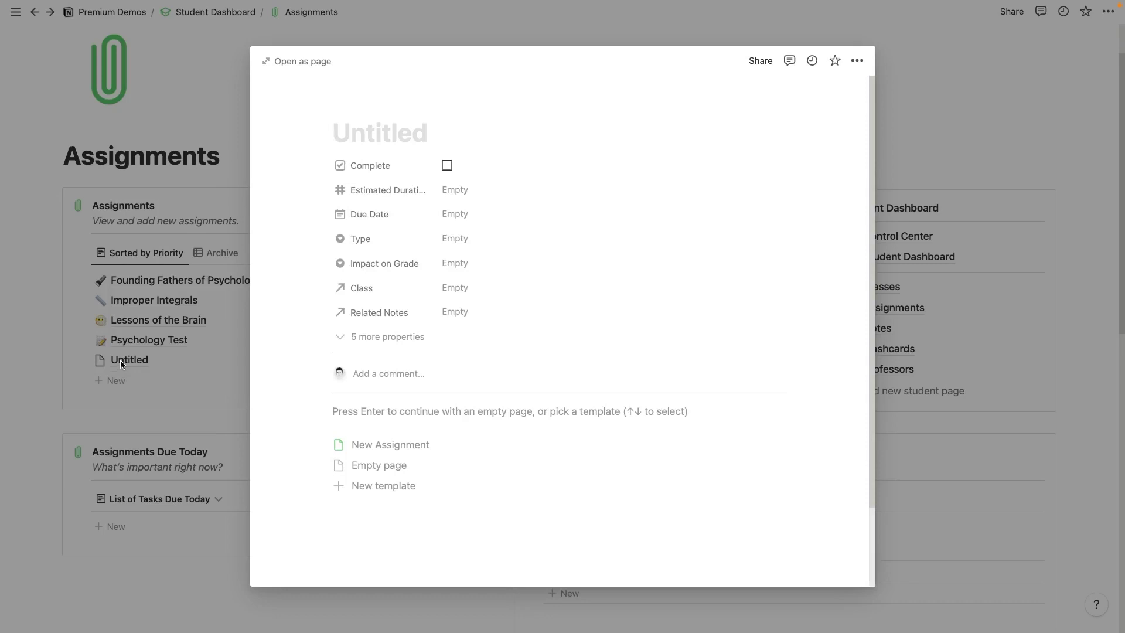
{"action": "type", "text": "Ancient "}
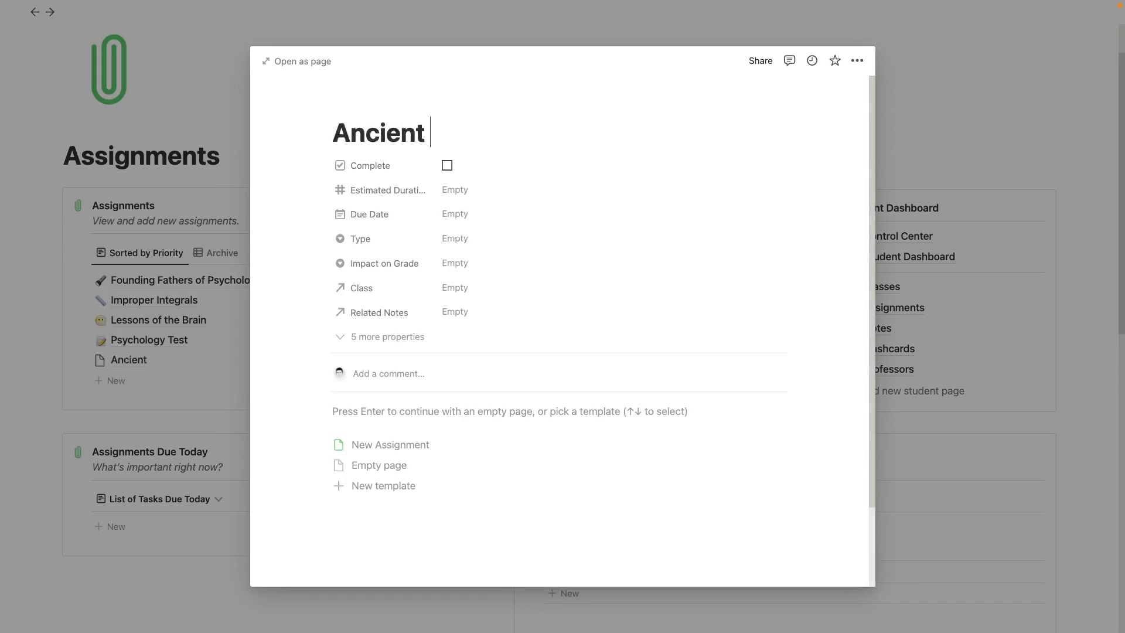
{"action": "type", "text": "History Test 2.0"}
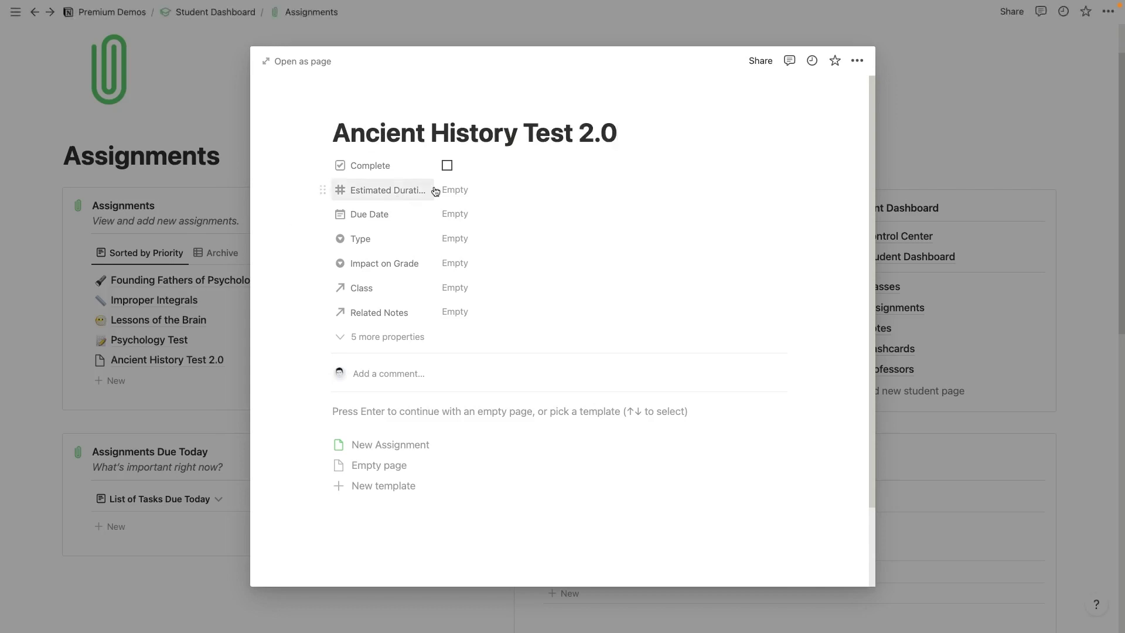
{"action": "left_click", "coordinate": [462, 193]}
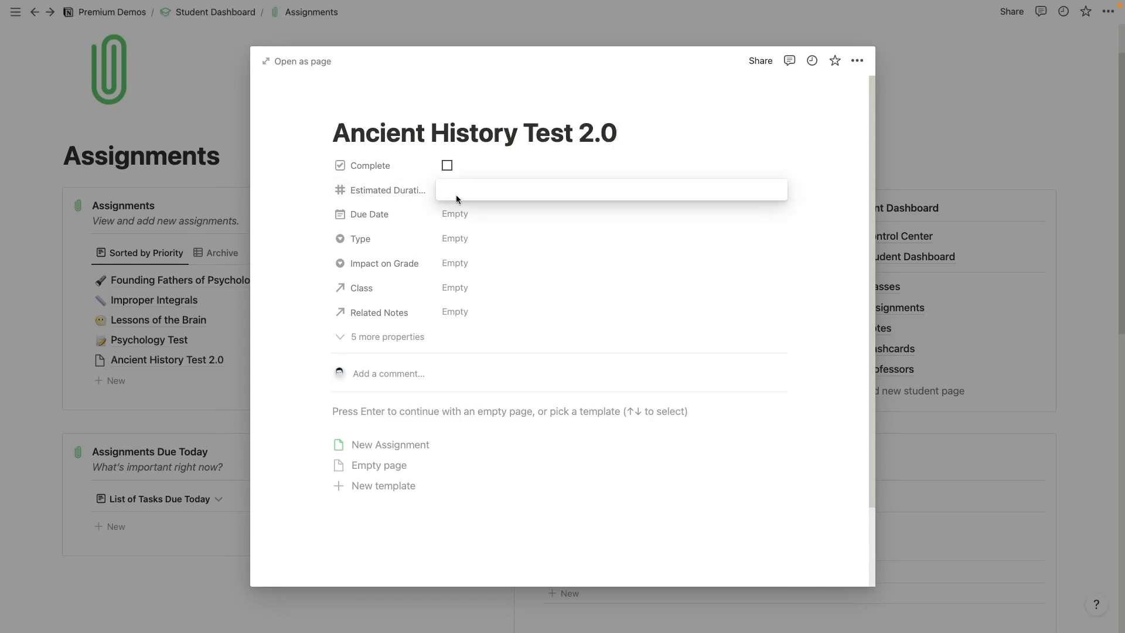
{"action": "left_click", "coordinate": [406, 189]}
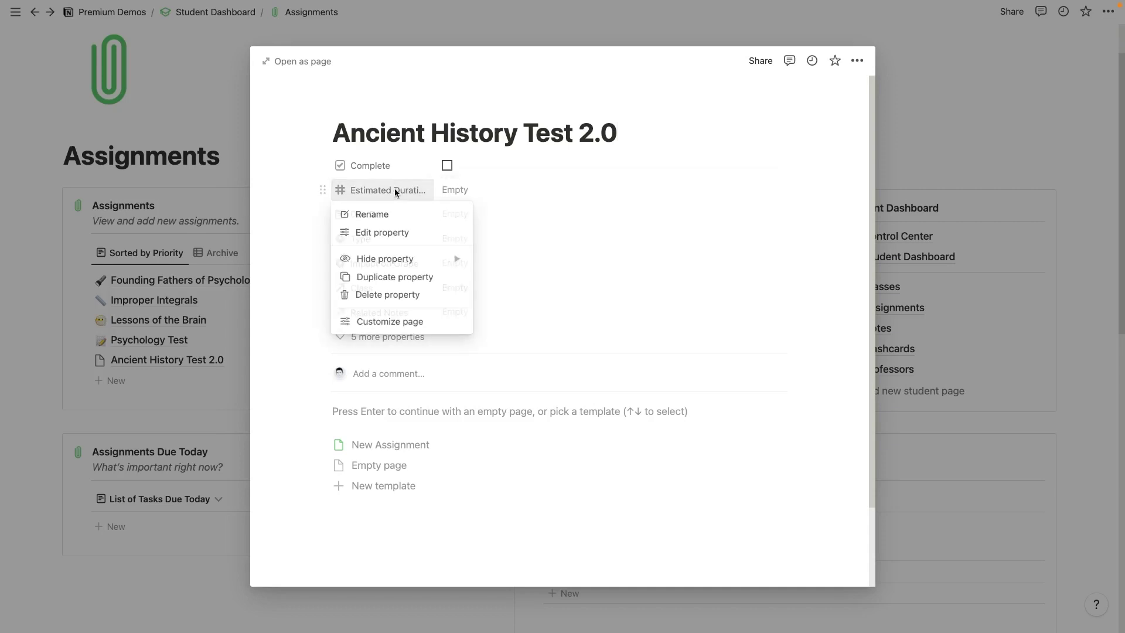
{"action": "left_click", "coordinate": [385, 212]}
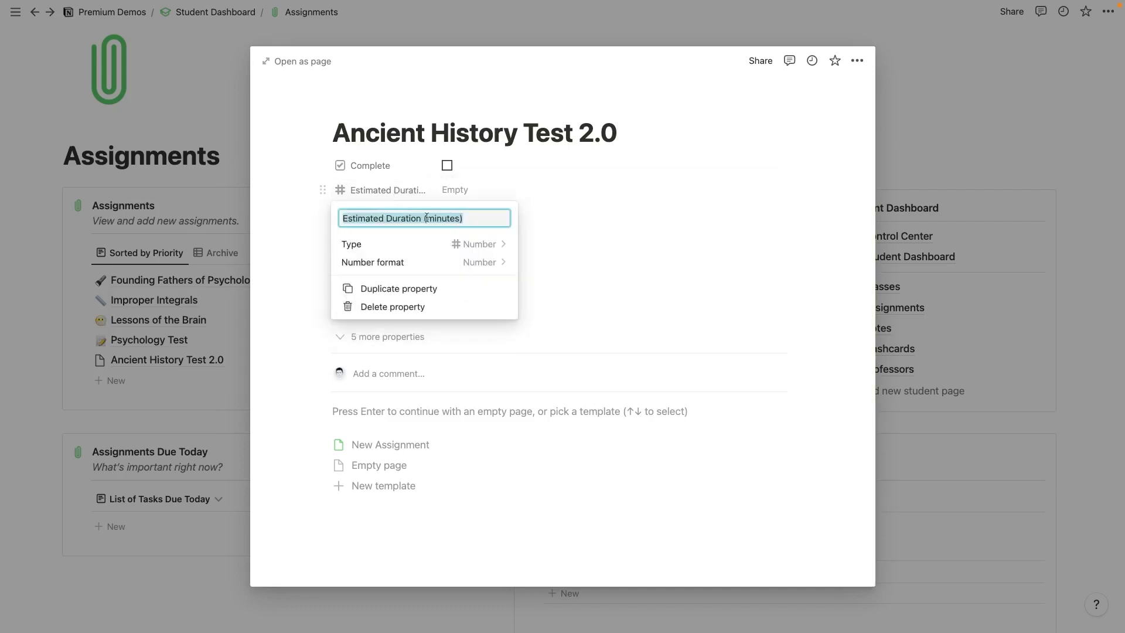
{"action": "left_click", "coordinate": [473, 190]}
{"action": "left_click", "coordinate": [464, 187]}
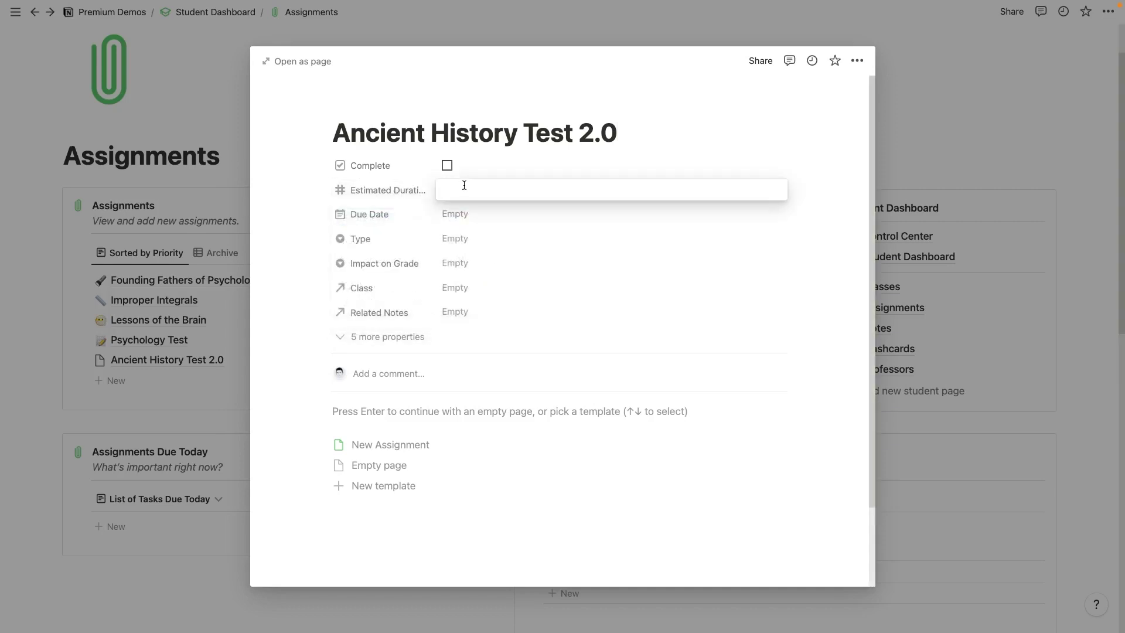
{"action": "type", "text": "80"}
Step: Set the due date to May 19, 2022 and the type to Test
{"action": "left_click", "coordinate": [455, 214]}
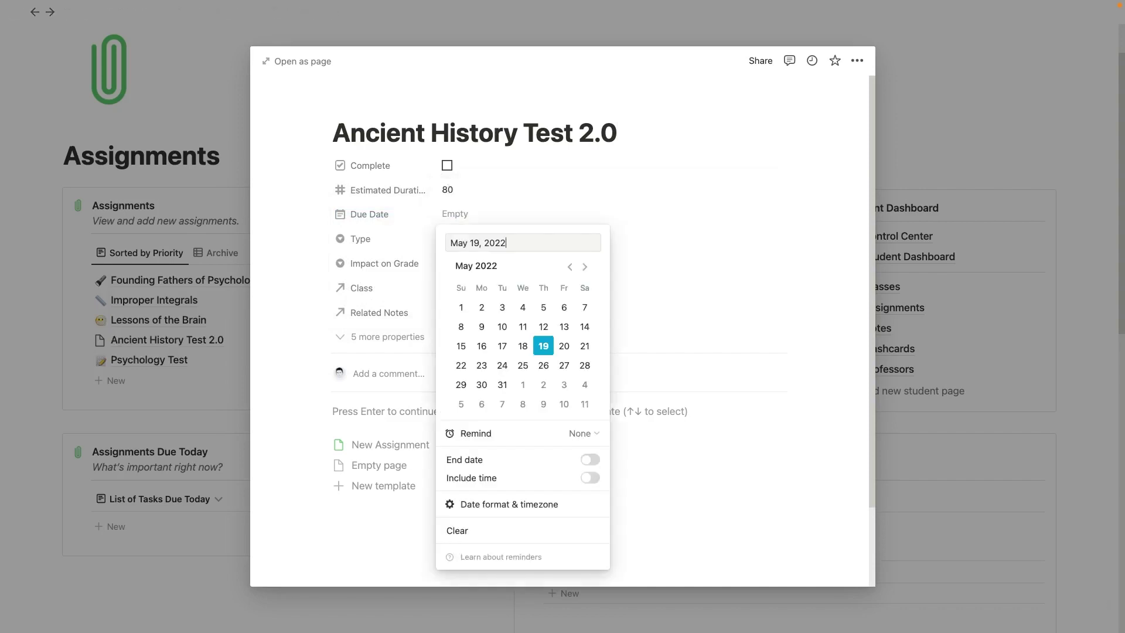
{"action": "left_click", "coordinate": [544, 346]}
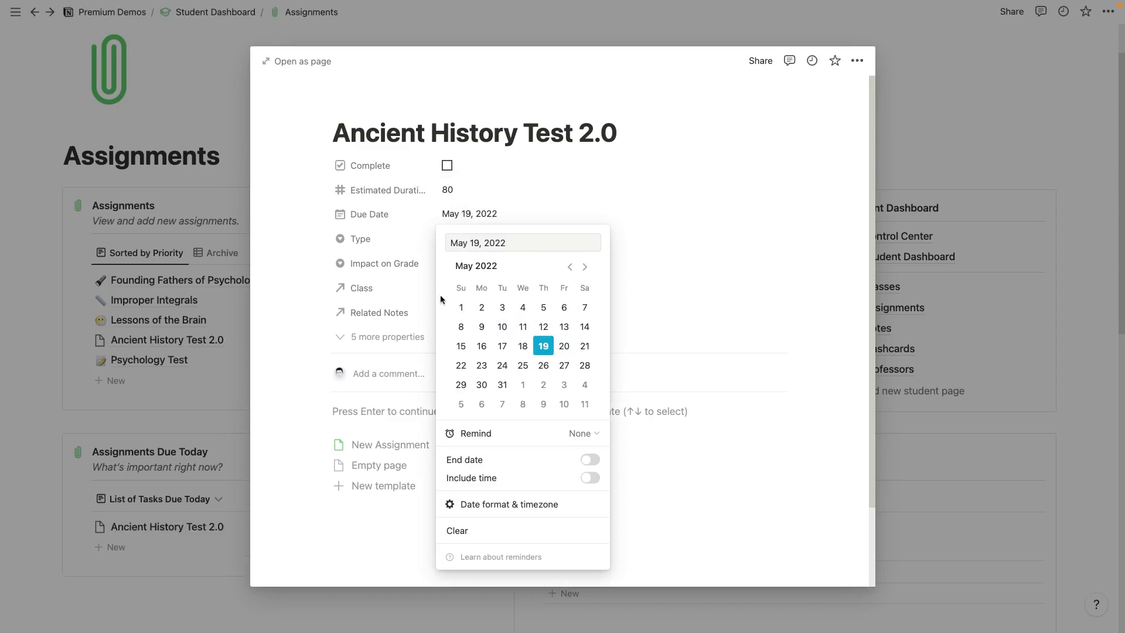
{"action": "left_click", "coordinate": [406, 226]}
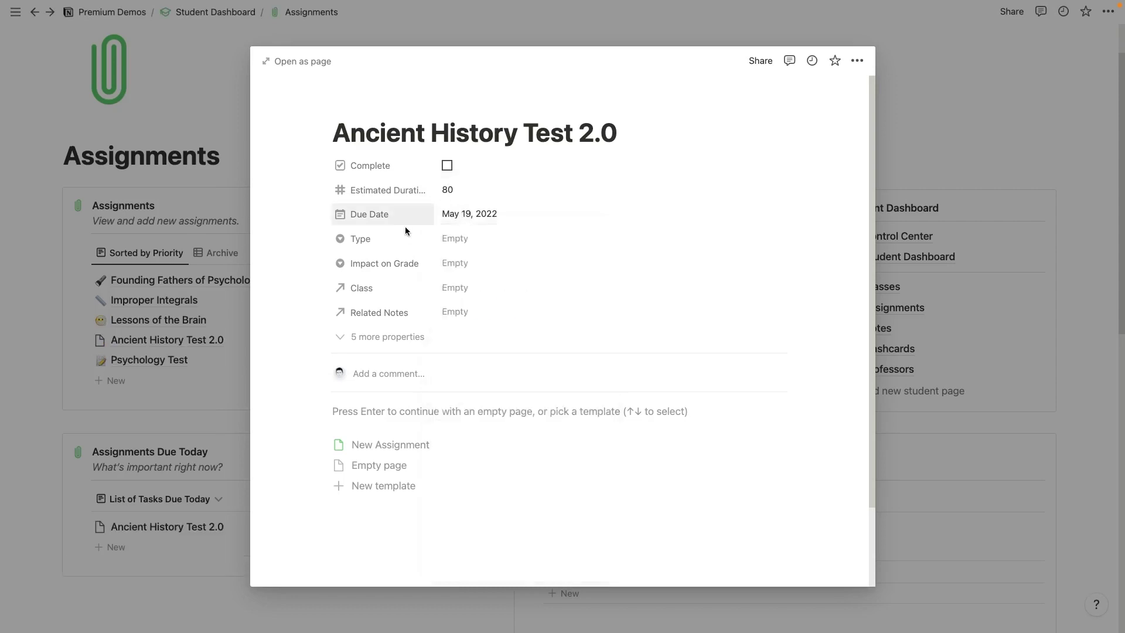
{"action": "left_click", "coordinate": [448, 238]}
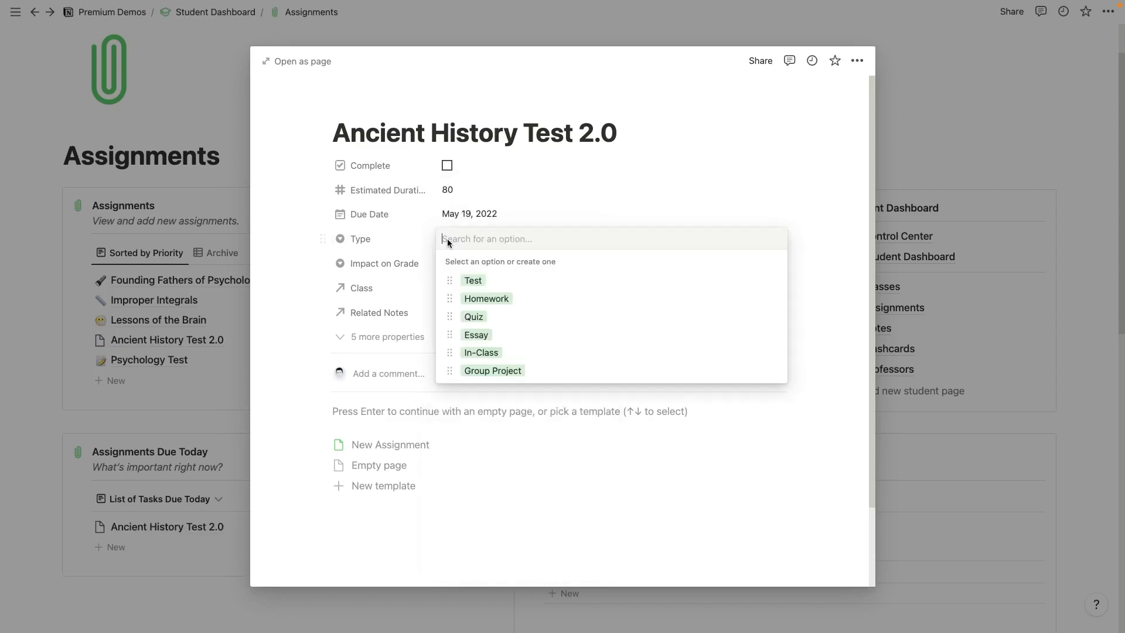
{"action": "left_click", "coordinate": [471, 280]}
Step: Set Medium Impact on Grade and link the Ancient History class
{"action": "left_click", "coordinate": [463, 263]}
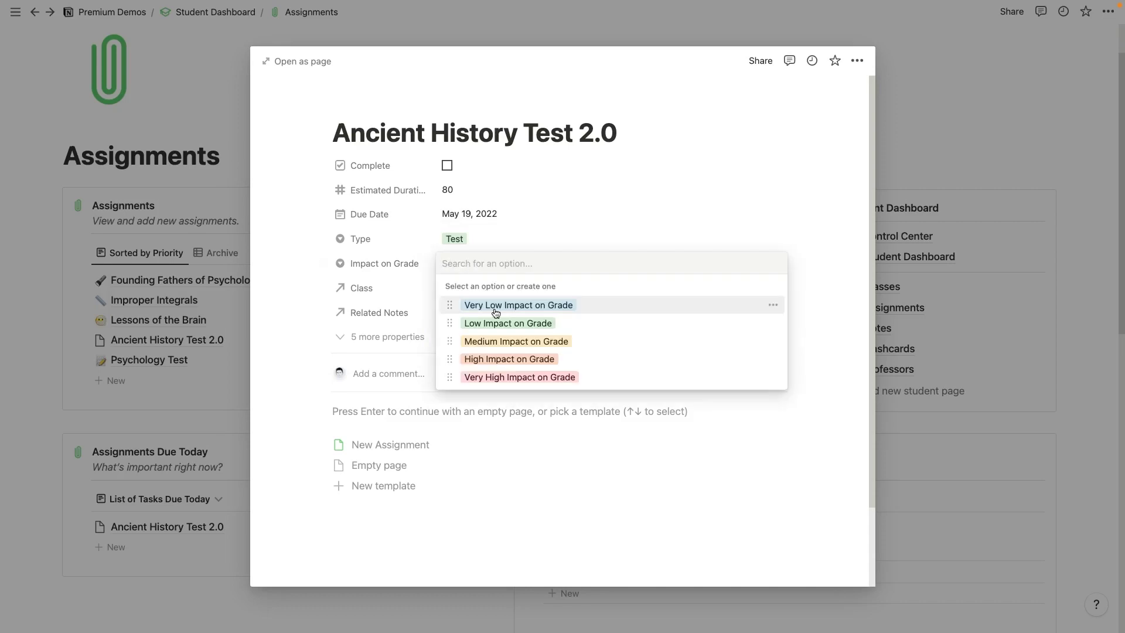
{"action": "left_click", "coordinate": [582, 344]}
{"action": "left_click", "coordinate": [469, 296]}
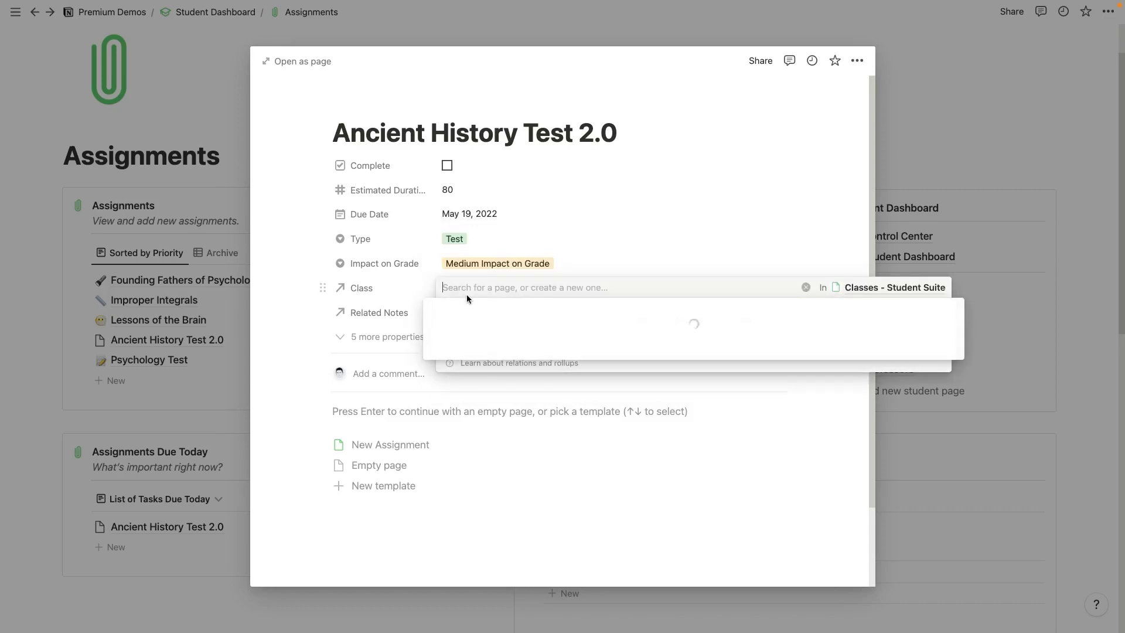
{"action": "left_click", "coordinate": [436, 374]}
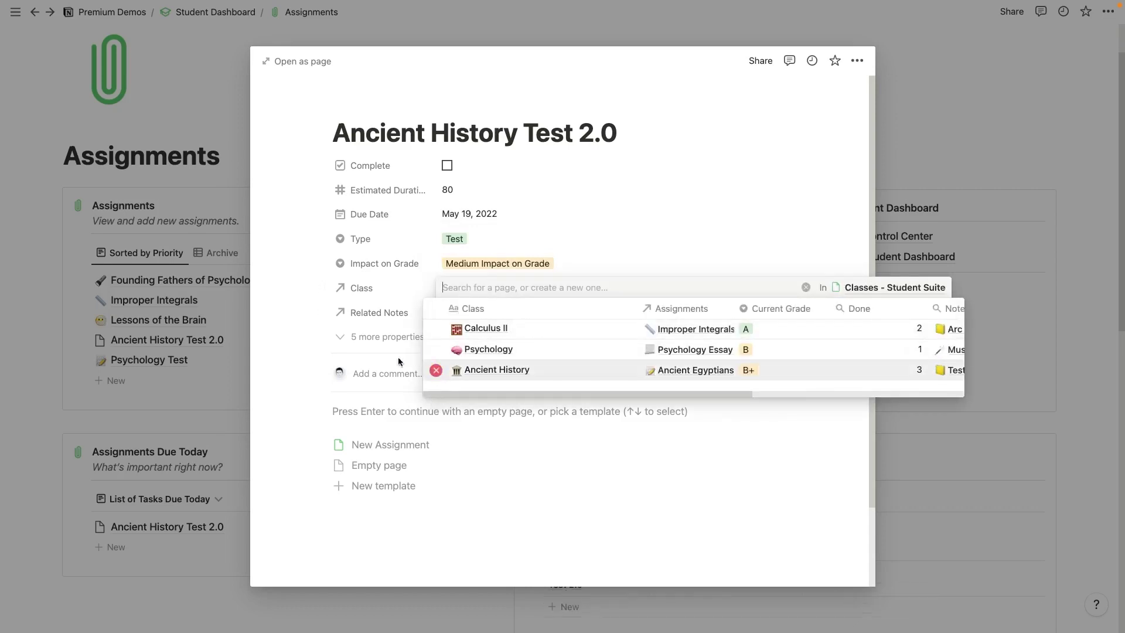
{"action": "key", "text": "Escape"}
{"action": "left_click", "coordinate": [470, 314]}
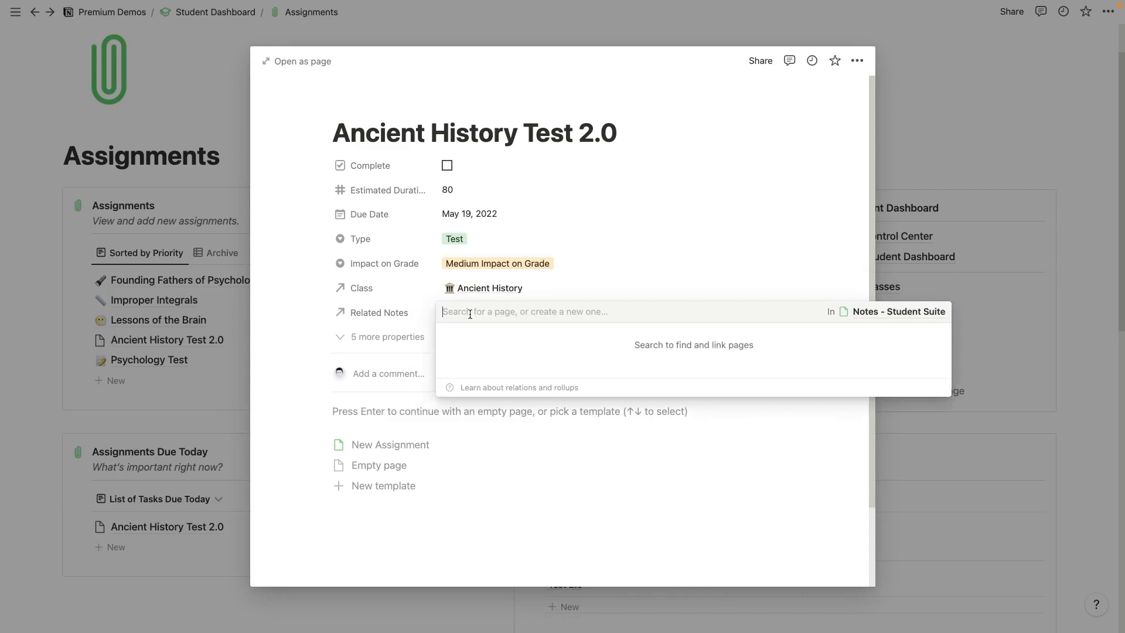
Step: Close the new assignment with Related Notes empty and collapse the Ancient History, Calculus II, and Psychology groups
{"action": "left_click", "coordinate": [309, 307]}
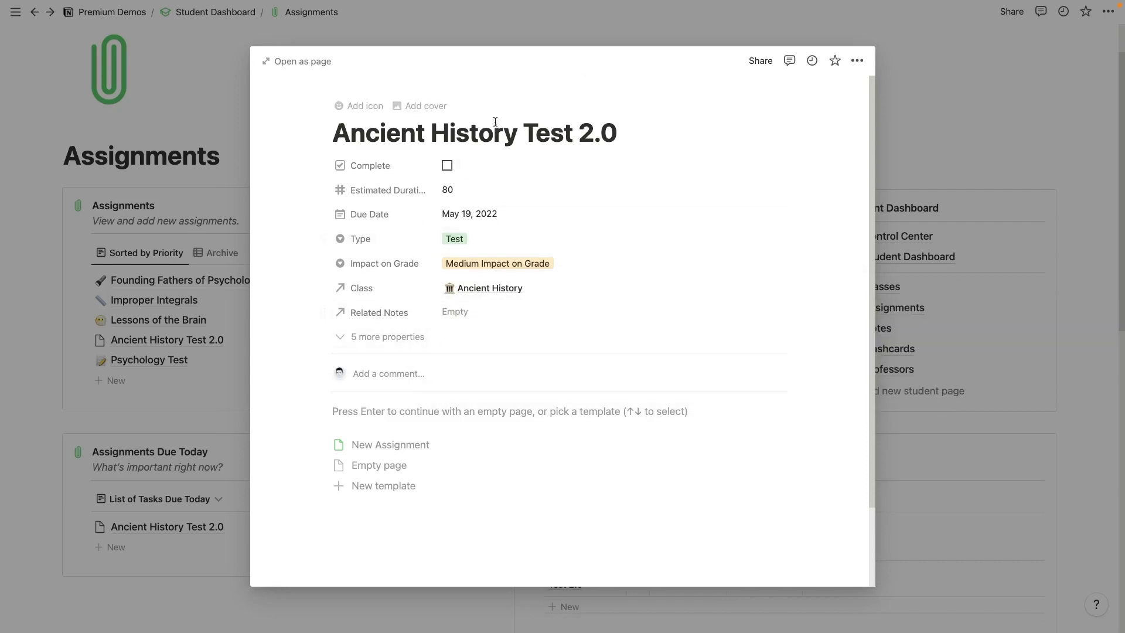
{"action": "left_click", "coordinate": [189, 279]}
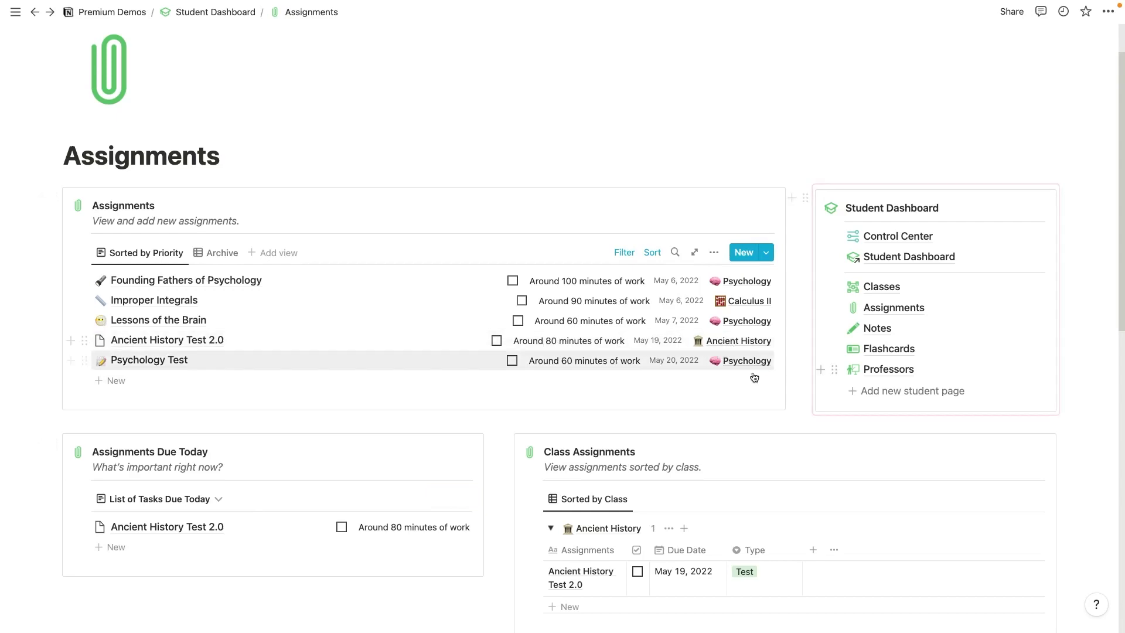
{"action": "scroll", "coordinate": [680, 413], "scroll_direction": "down", "scroll_amount": 5}
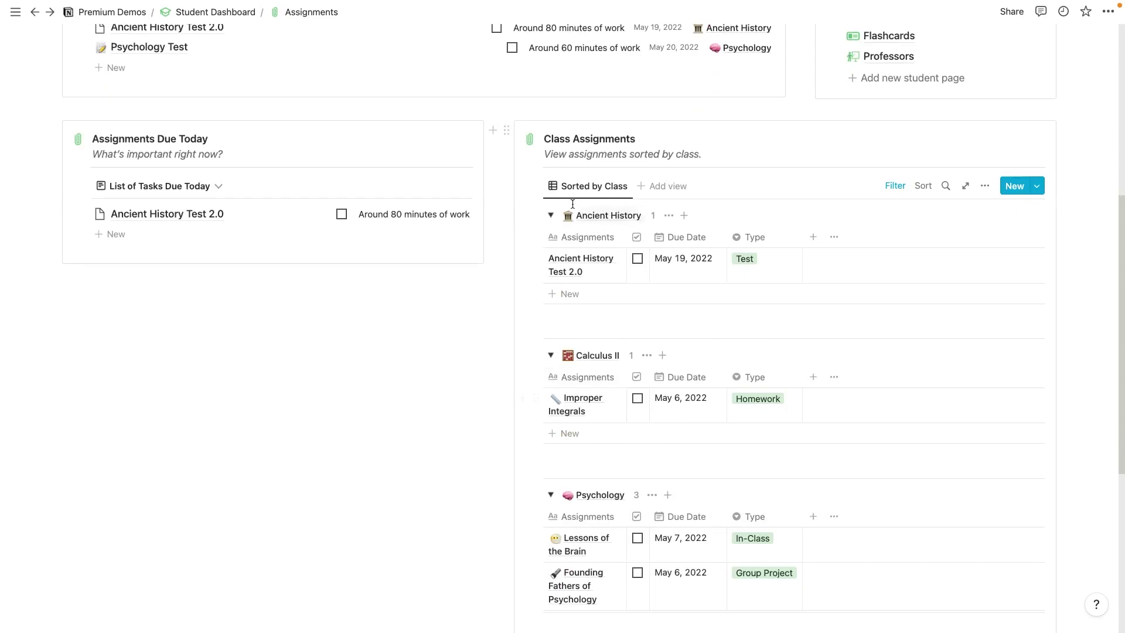
{"action": "left_click", "coordinate": [551, 215]}
{"action": "left_click", "coordinate": [550, 248]}
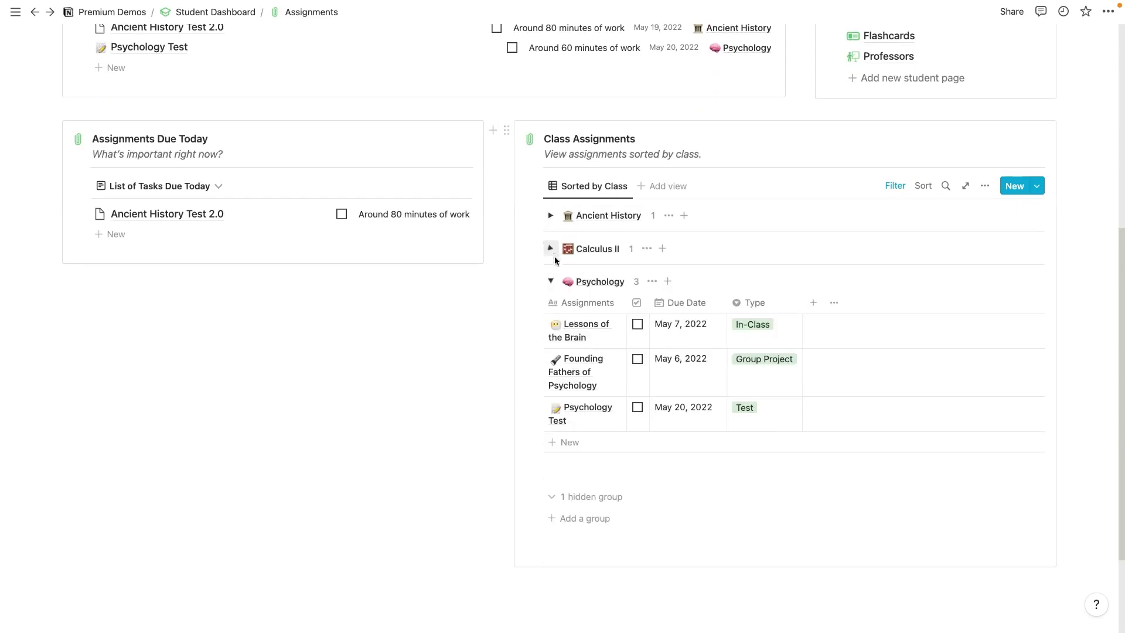
{"action": "left_click", "coordinate": [550, 281]}
Step: Check the new test under Ancient History, collapse it again, and go to the Notes page
{"action": "scroll", "coordinate": [679, 334], "scroll_direction": "up", "scroll_amount": 4}
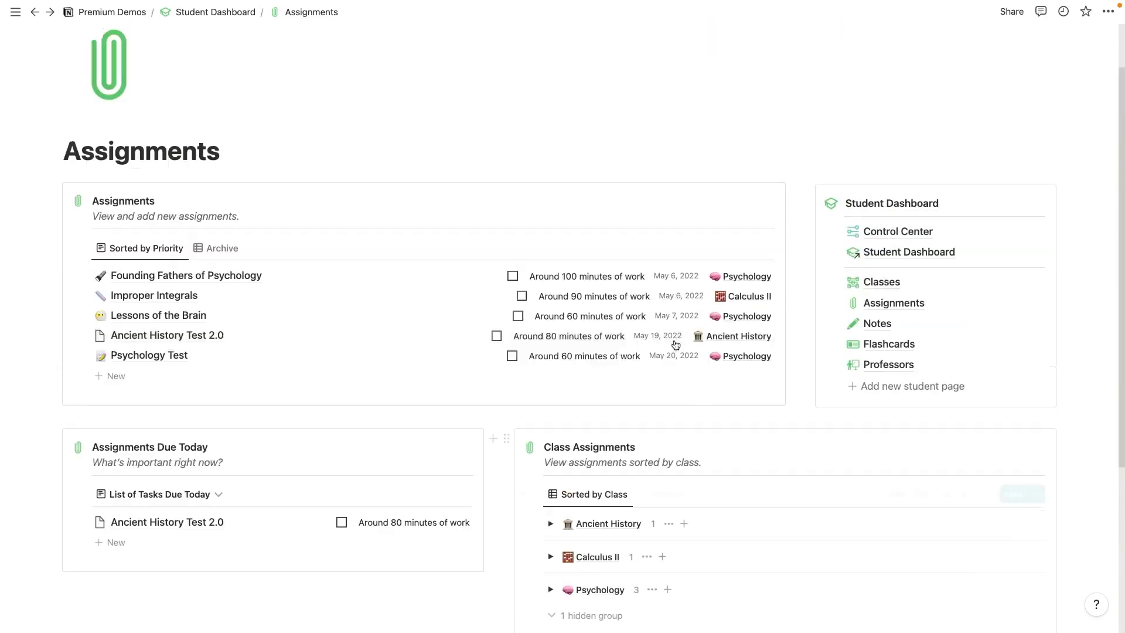
{"action": "scroll", "coordinate": [861, 281], "scroll_direction": "down", "scroll_amount": 1}
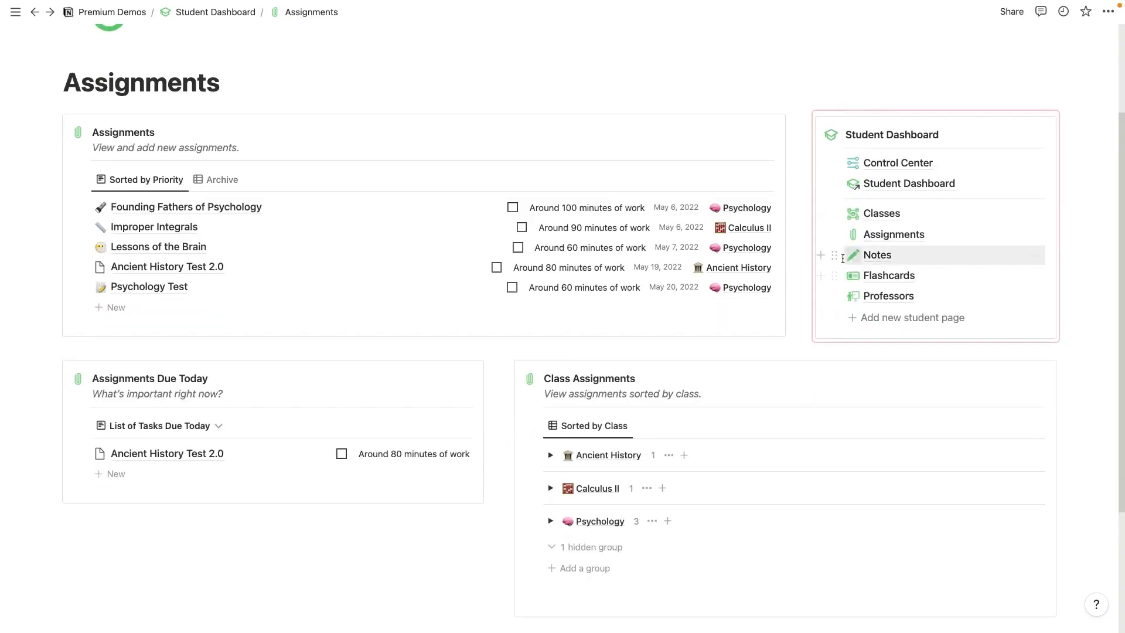
{"action": "left_click", "coordinate": [550, 455]}
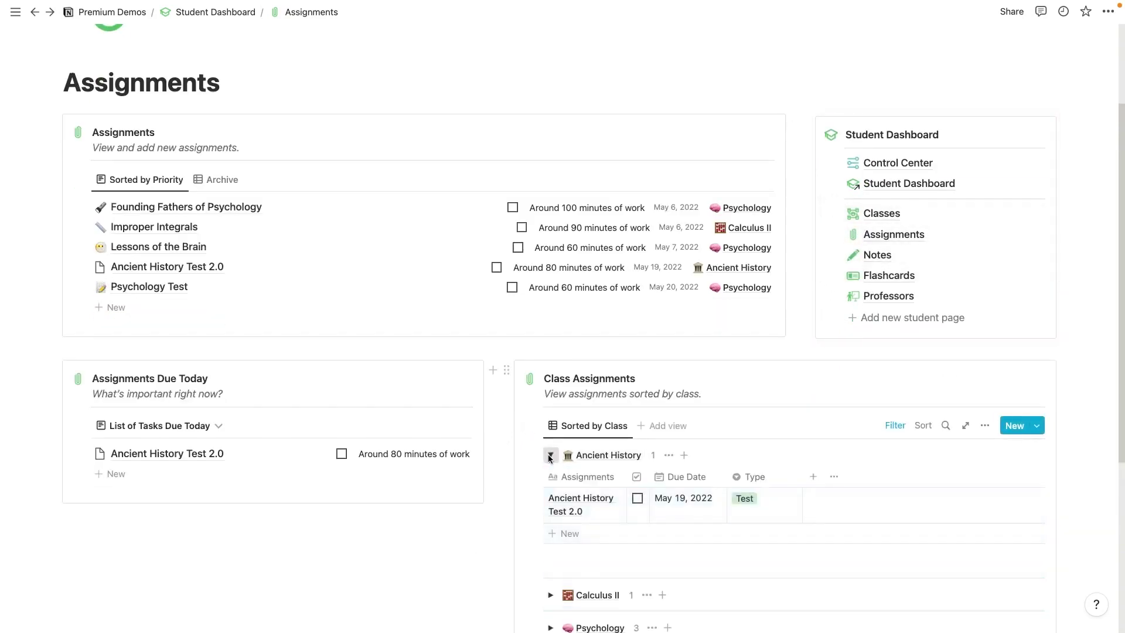
{"action": "left_click", "coordinate": [550, 455]}
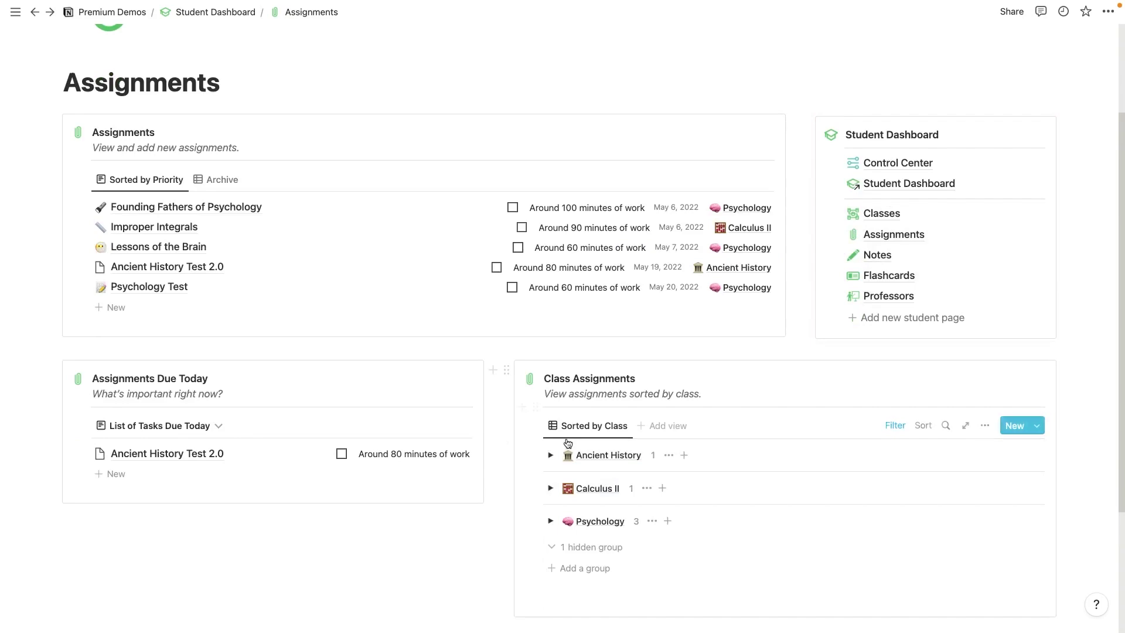
{"action": "left_click", "coordinate": [878, 255]}
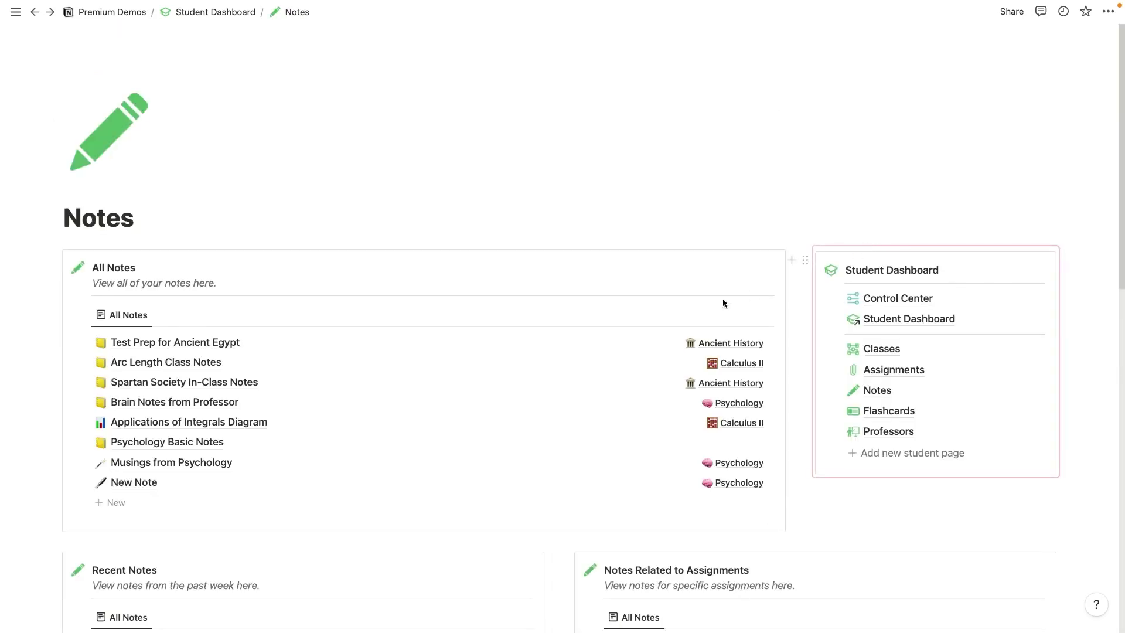
Step: Create the note 'Ancient History 101' linked to the Ancient History Test 2.0 assignment
{"action": "scroll", "coordinate": [387, 314], "scroll_direction": "down", "scroll_amount": 3}
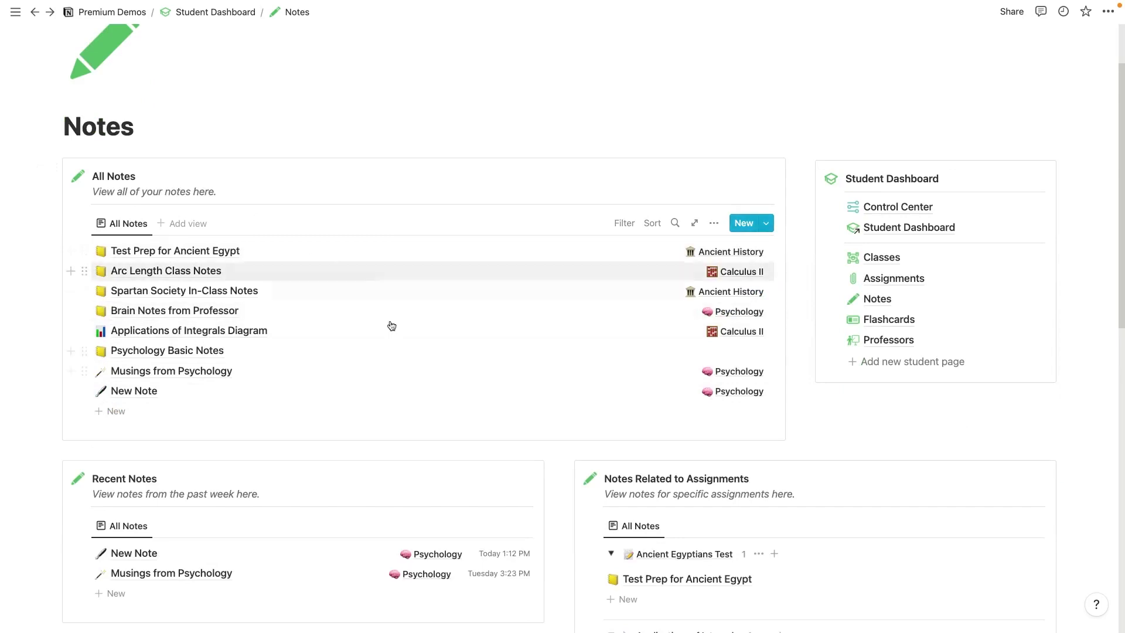
{"action": "scroll", "coordinate": [381, 349], "scroll_direction": "down", "scroll_amount": 6}
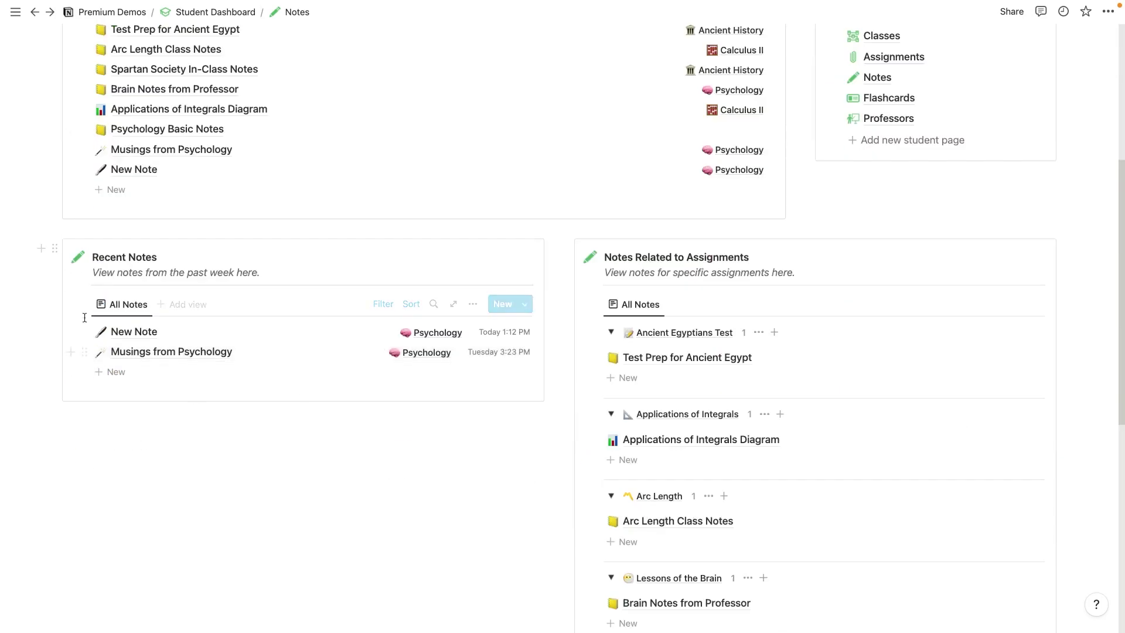
{"action": "left_click", "coordinate": [146, 374]}
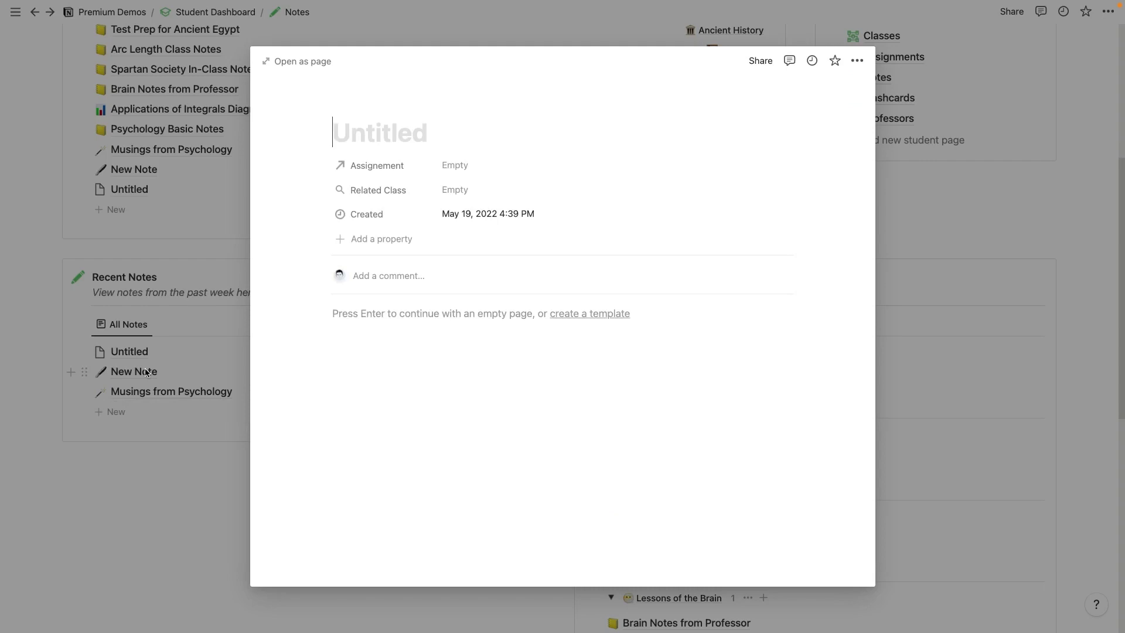
{"action": "type", "text": "Ancient "}
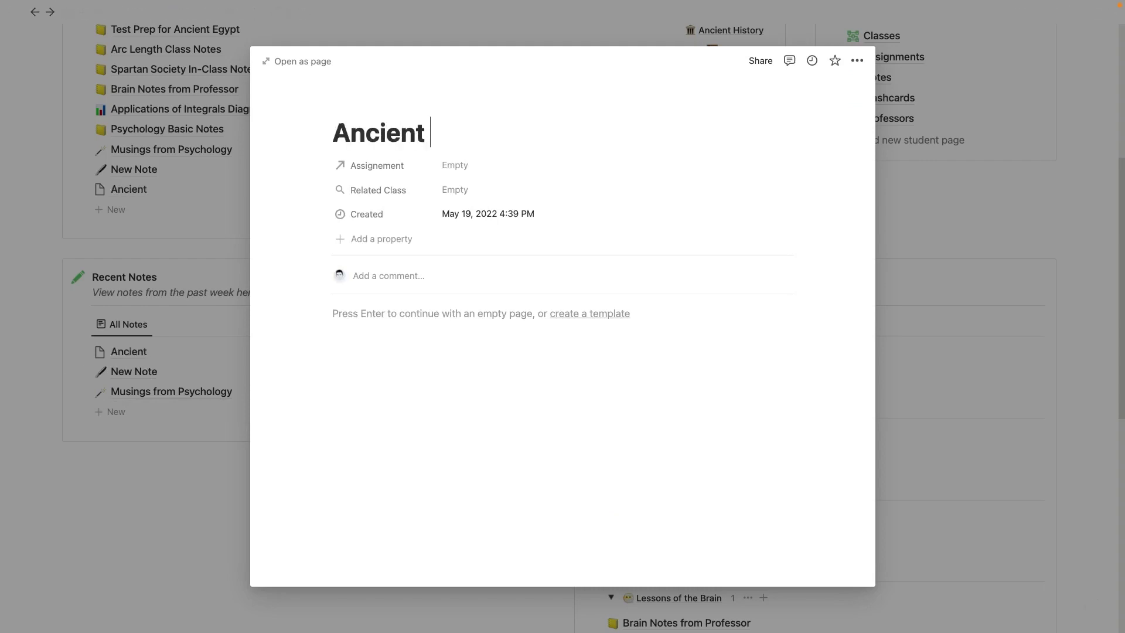
{"action": "type", "text": "History 101"}
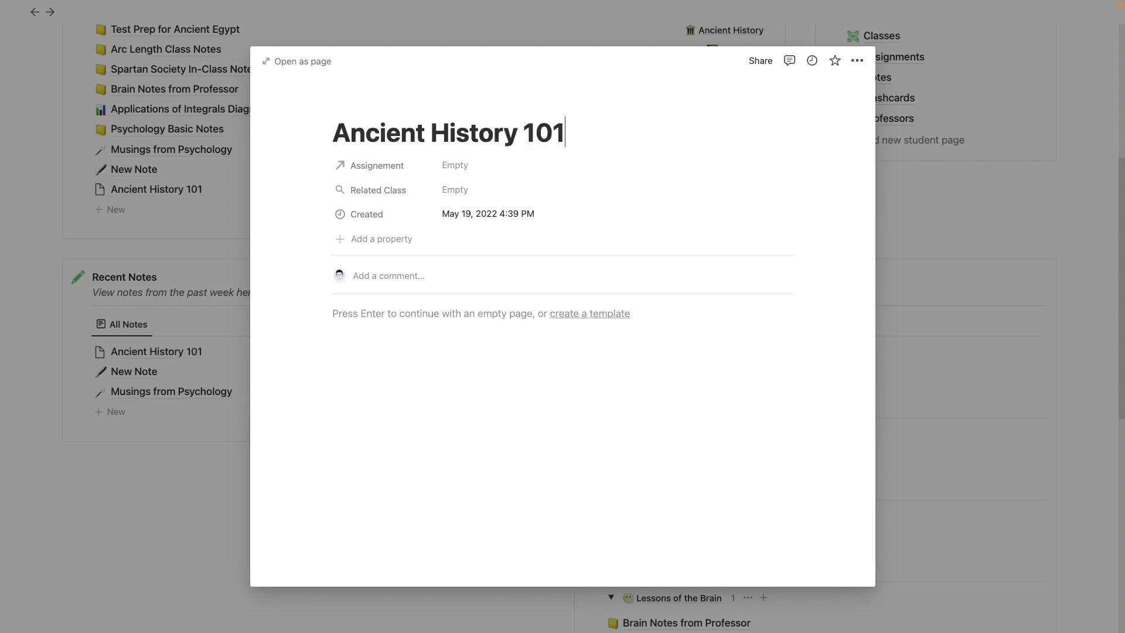
{"action": "left_click", "coordinate": [472, 166]}
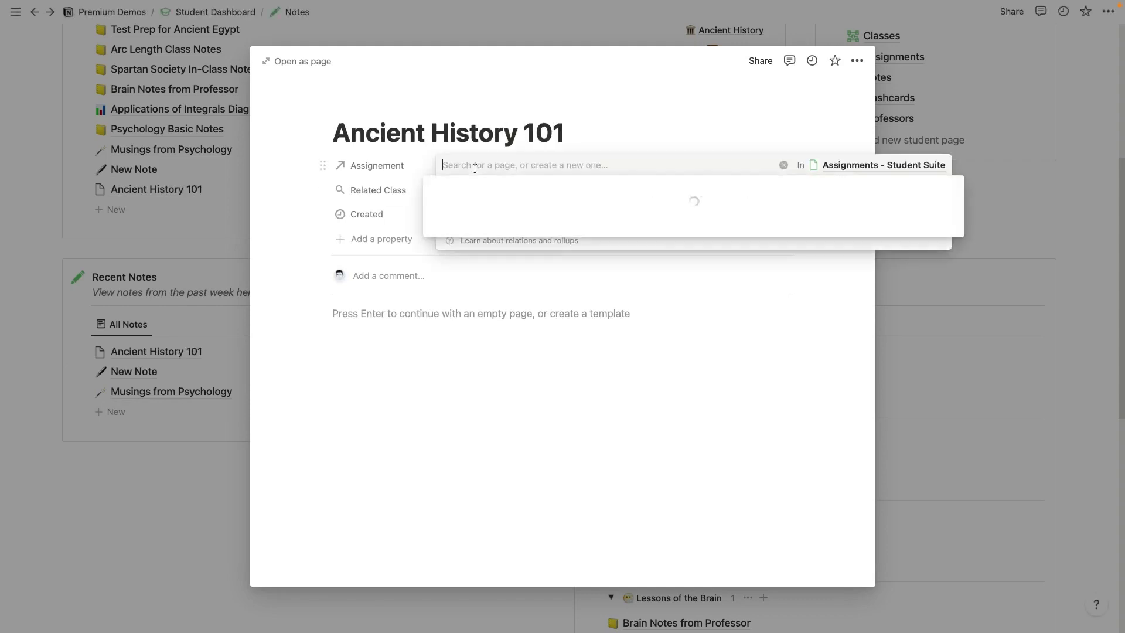
{"action": "scroll", "coordinate": [482, 249], "scroll_direction": "down", "scroll_amount": 2}
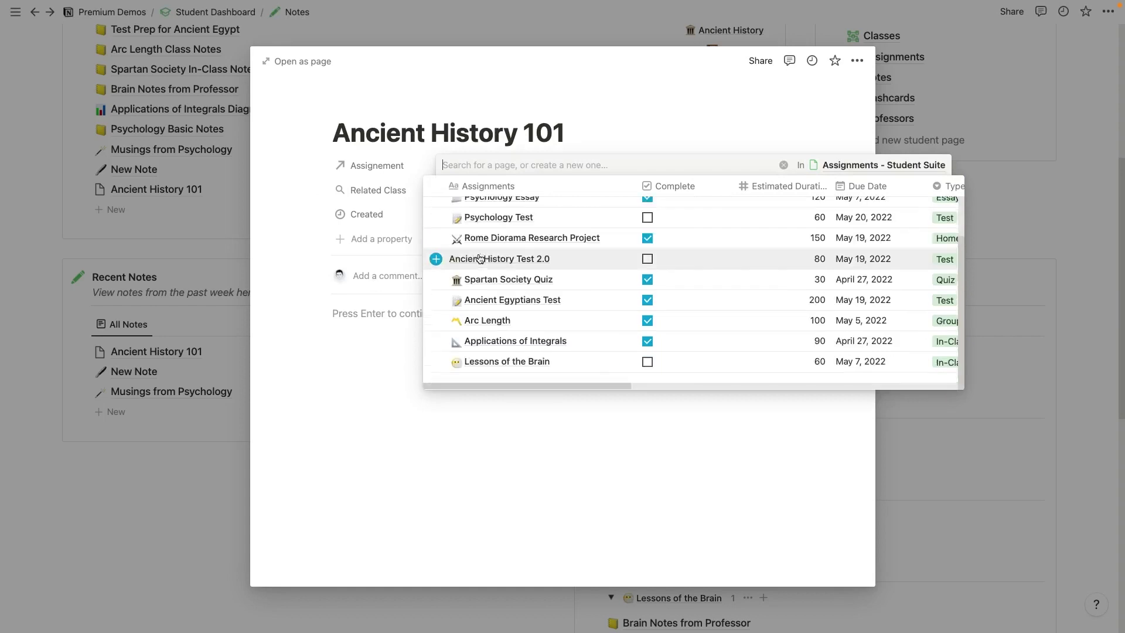
{"action": "type", "text": "ancient"}
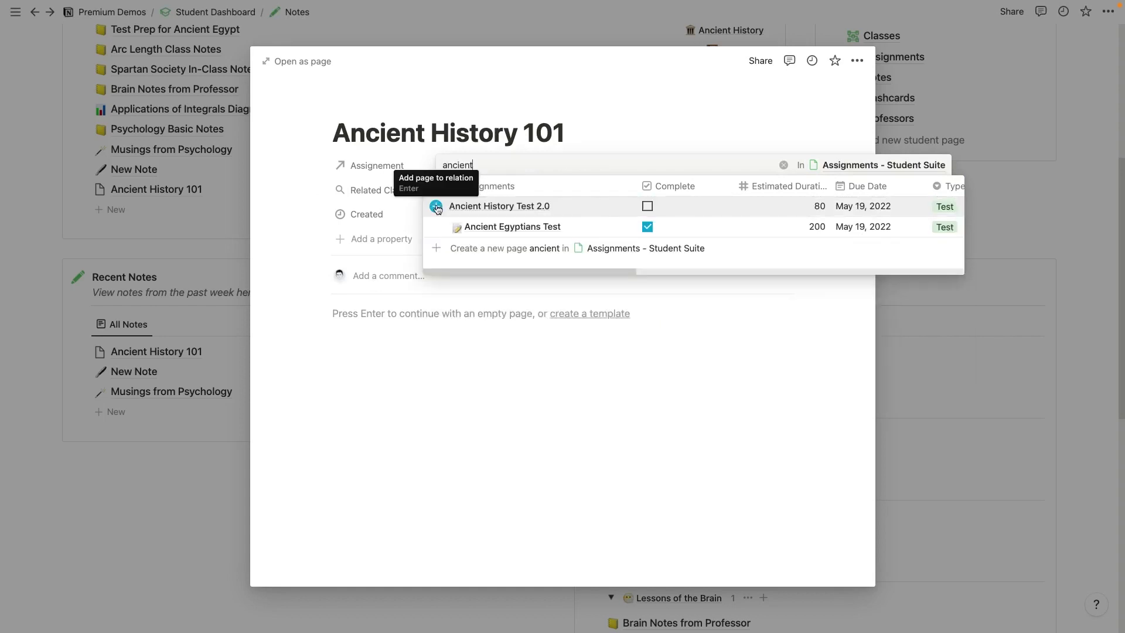
{"action": "left_click", "coordinate": [436, 207]}
{"action": "left_click", "coordinate": [421, 345]}
Step: Add the bullet 'Notes on ancient history!' and give the note a notepad icon
{"action": "left_click", "coordinate": [419, 345]}
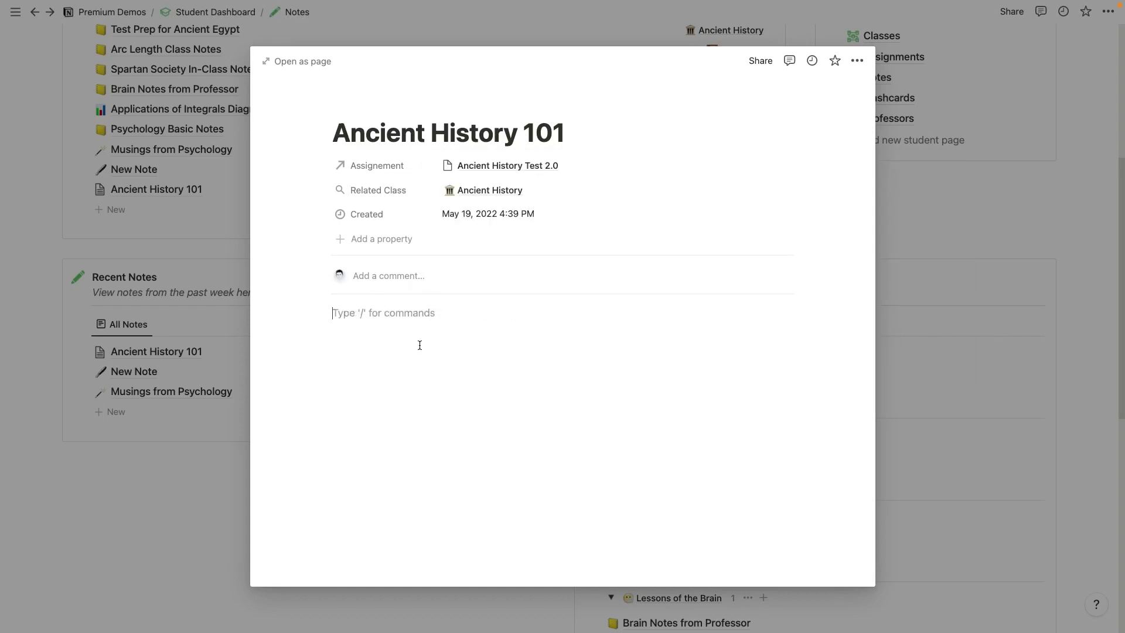
{"action": "type", "text": "- Notes on ancient history!"}
{"action": "left_click", "coordinate": [363, 107]}
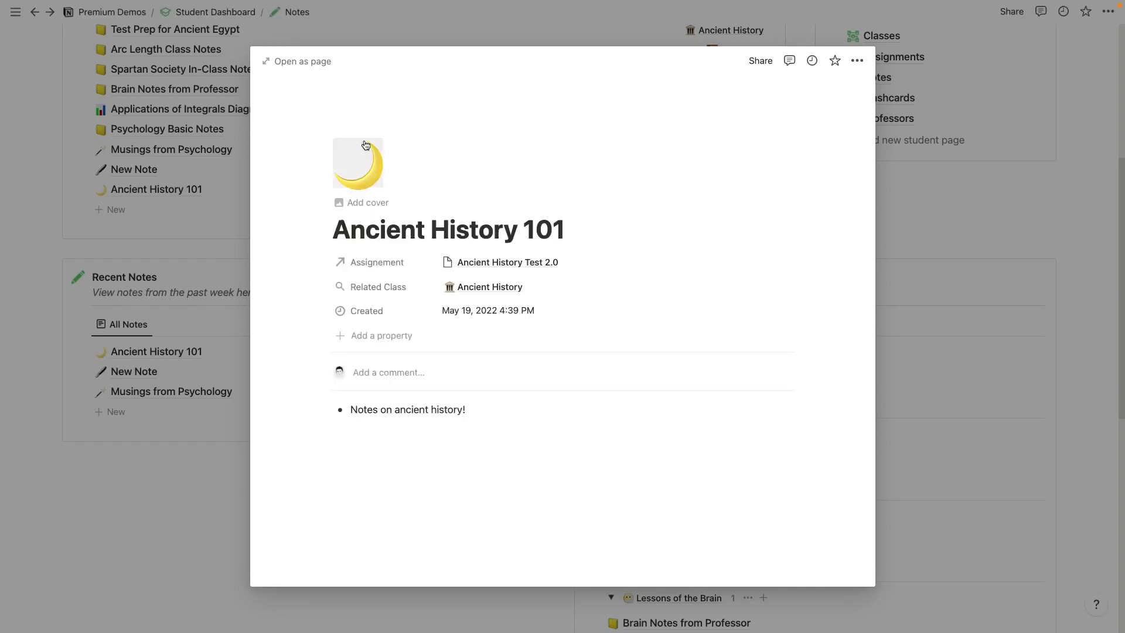
{"action": "left_click", "coordinate": [358, 163]}
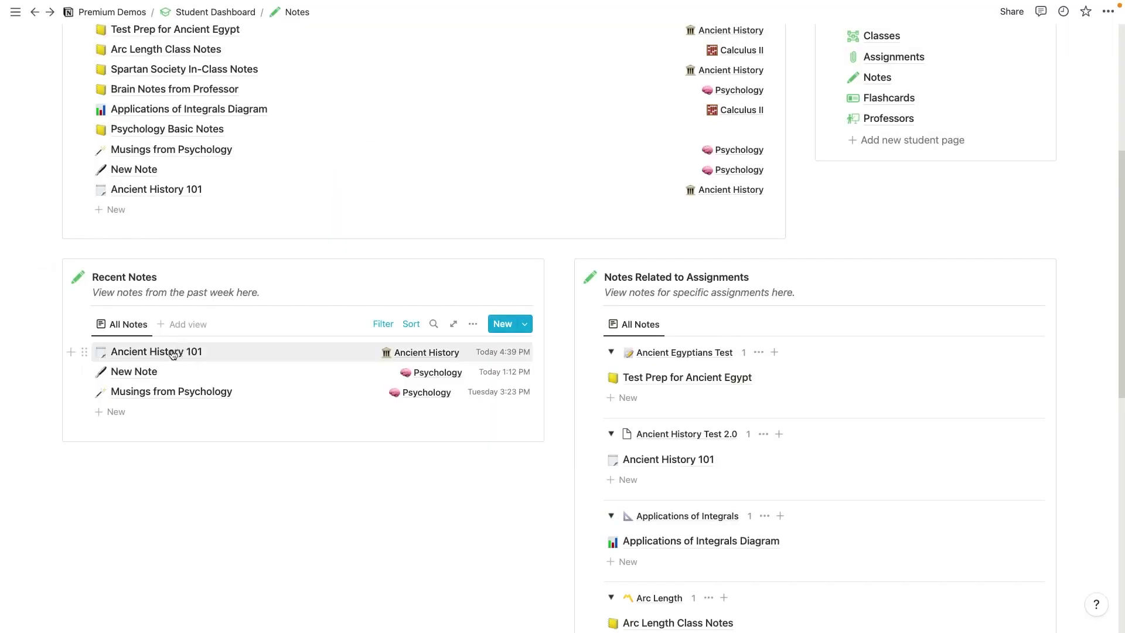
{"action": "left_click", "coordinate": [194, 351]}
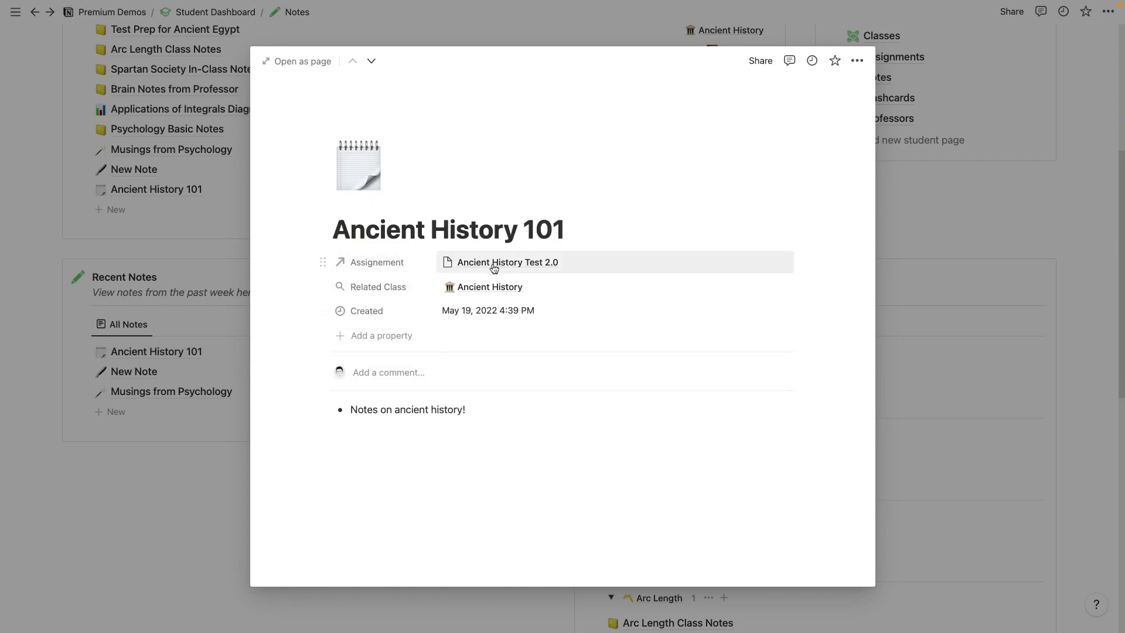
{"action": "left_click", "coordinate": [125, 277]}
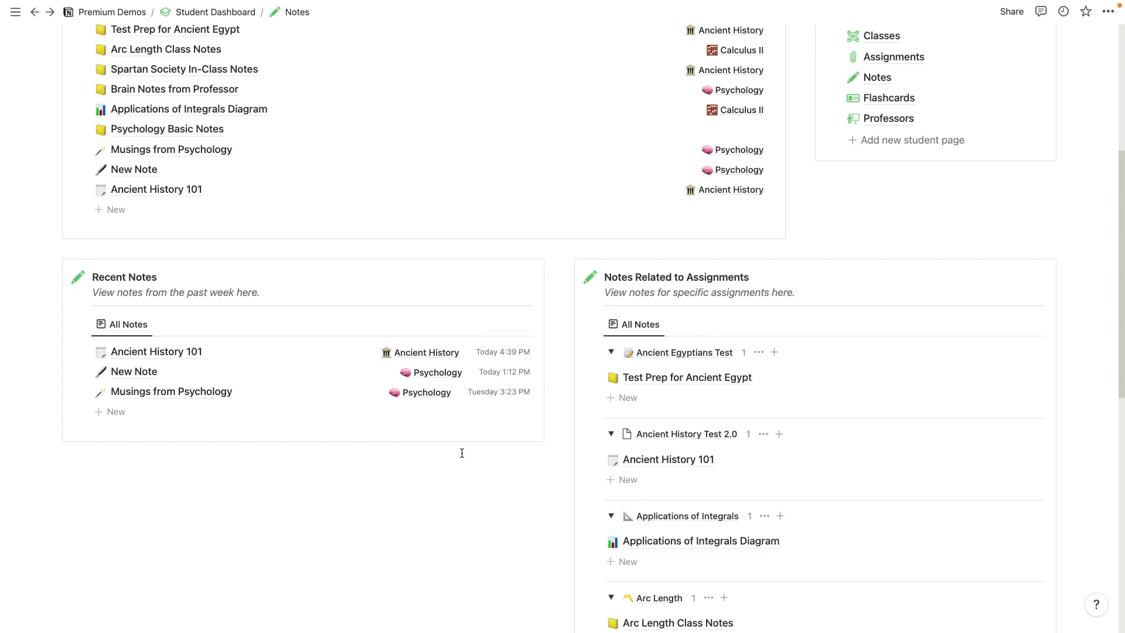
Step: Collapse every group in Notes Related to Assignments, from Ancient Egyptians Test through Spartan Society Quiz
{"action": "scroll", "coordinate": [673, 314], "scroll_direction": "down", "scroll_amount": 1}
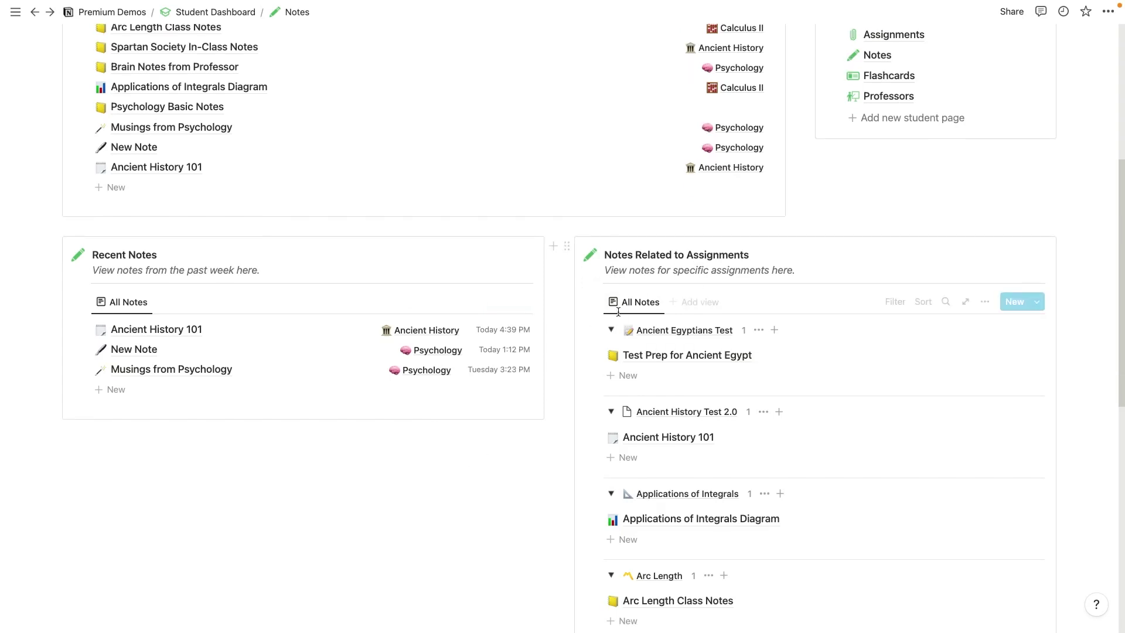
{"action": "left_click", "coordinate": [611, 329]}
{"action": "left_click", "coordinate": [611, 362]}
{"action": "left_click", "coordinate": [611, 393]}
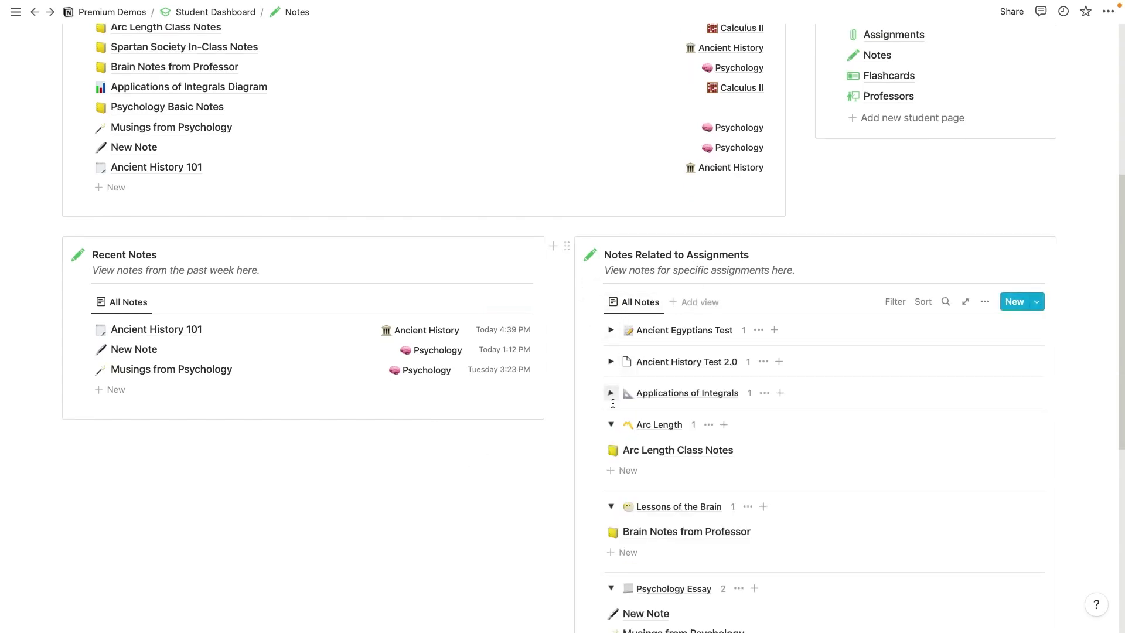
{"action": "left_click", "coordinate": [610, 425]}
{"action": "left_click", "coordinate": [611, 455]}
{"action": "left_click", "coordinate": [611, 485]}
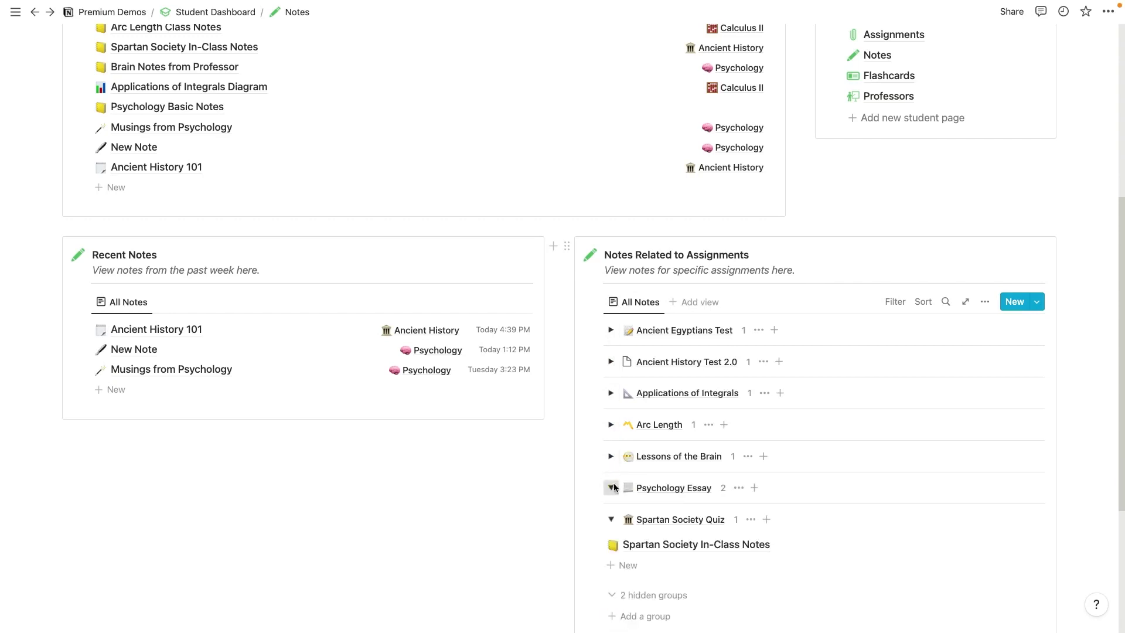
{"action": "scroll", "coordinate": [615, 475], "scroll_direction": "down", "scroll_amount": 3}
{"action": "left_click", "coordinate": [610, 418]}
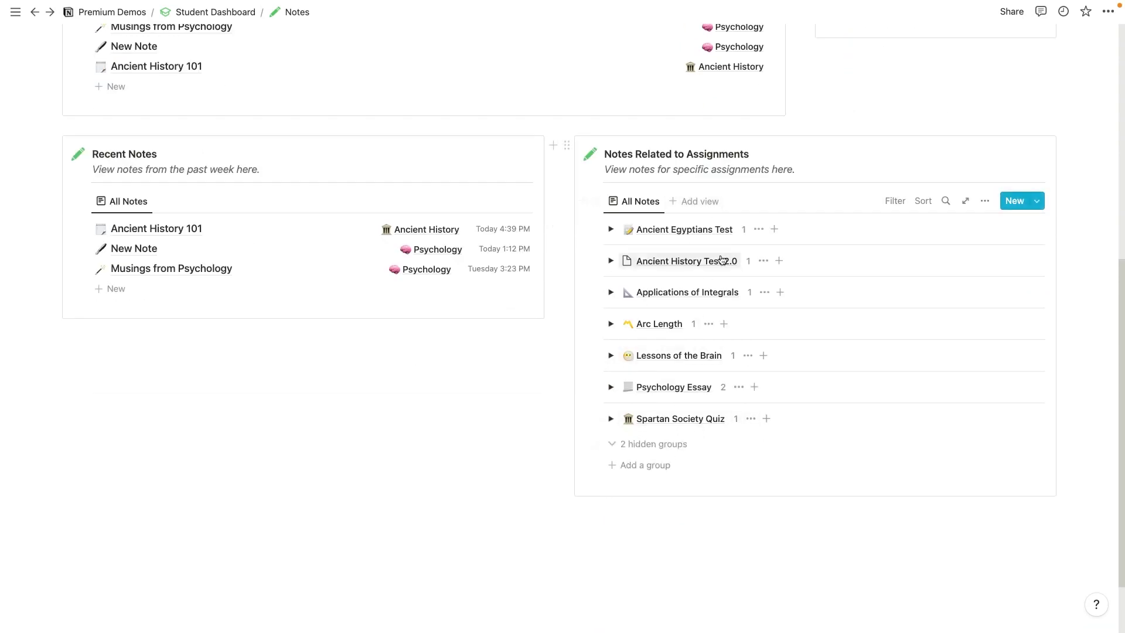
Step: Expand Psychology Essay, preview its New Note and Musings from Psychology notes, then open the assignment page
{"action": "left_click", "coordinate": [611, 387]}
{"action": "scroll", "coordinate": [612, 389], "scroll_direction": "down", "scroll_amount": 1}
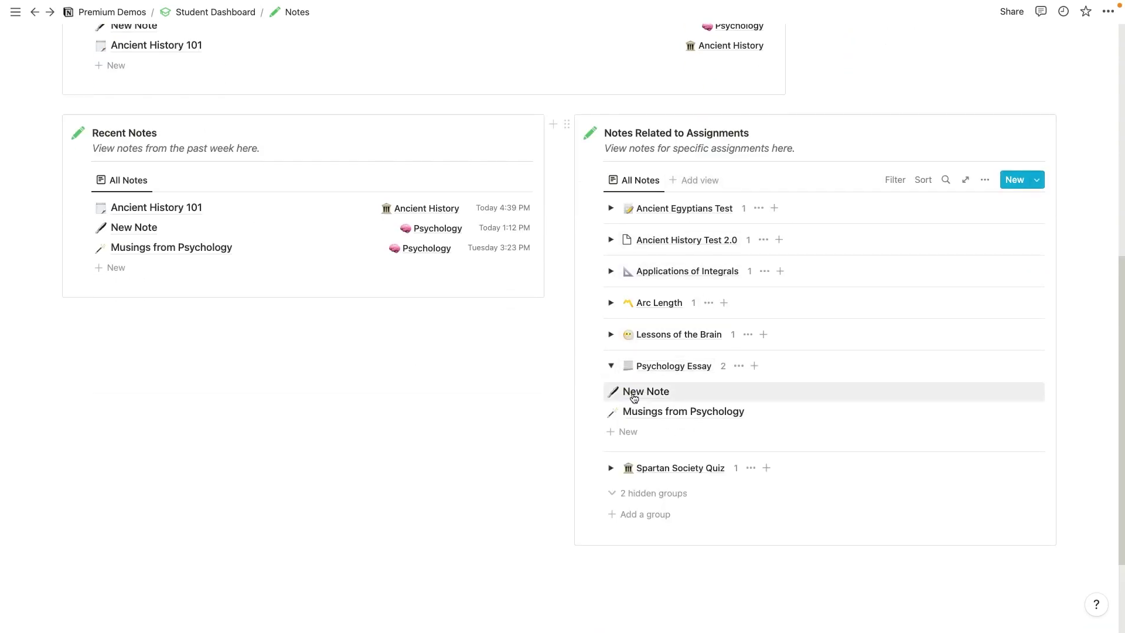
{"action": "left_click", "coordinate": [647, 391]}
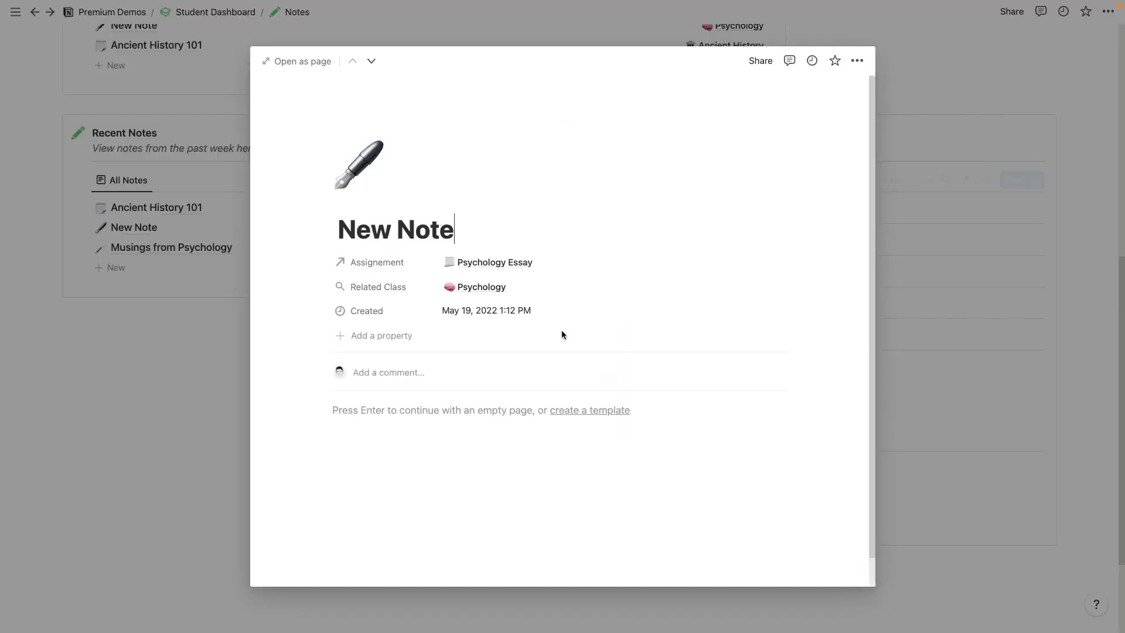
{"action": "left_click", "coordinate": [192, 318]}
{"action": "left_click", "coordinate": [648, 410]}
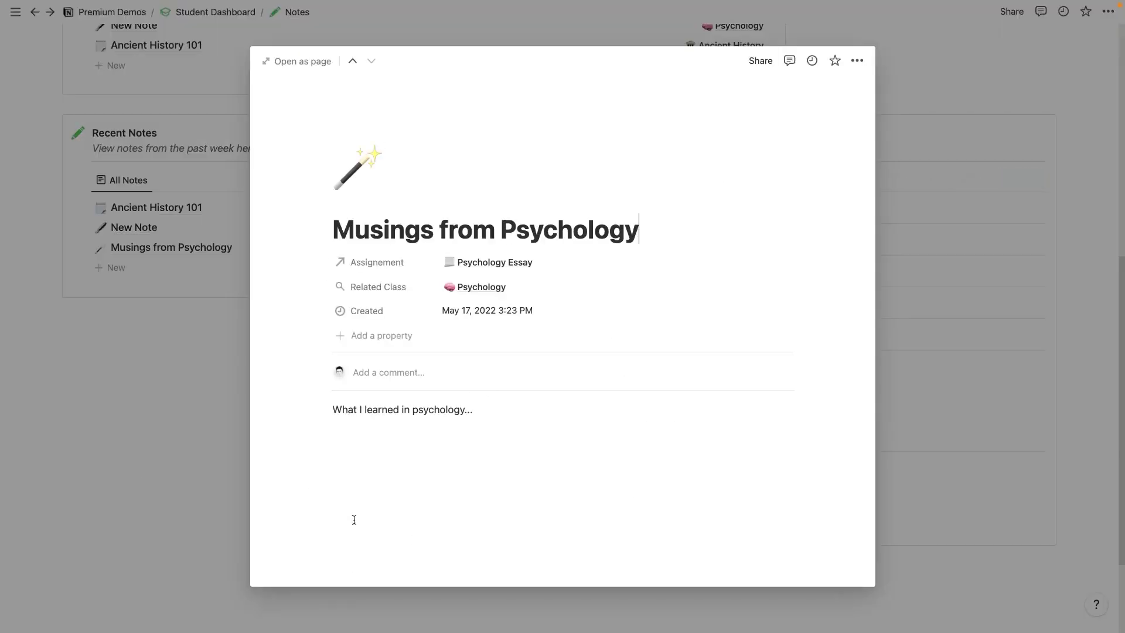
{"action": "left_click", "coordinate": [167, 397]}
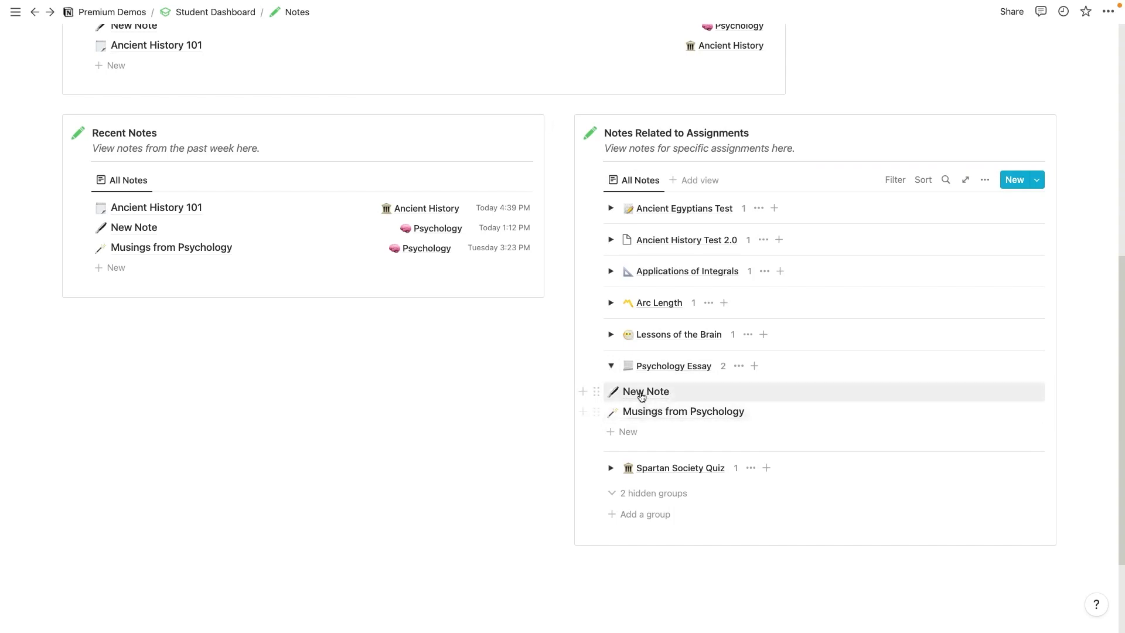
{"action": "left_click", "coordinate": [666, 372]}
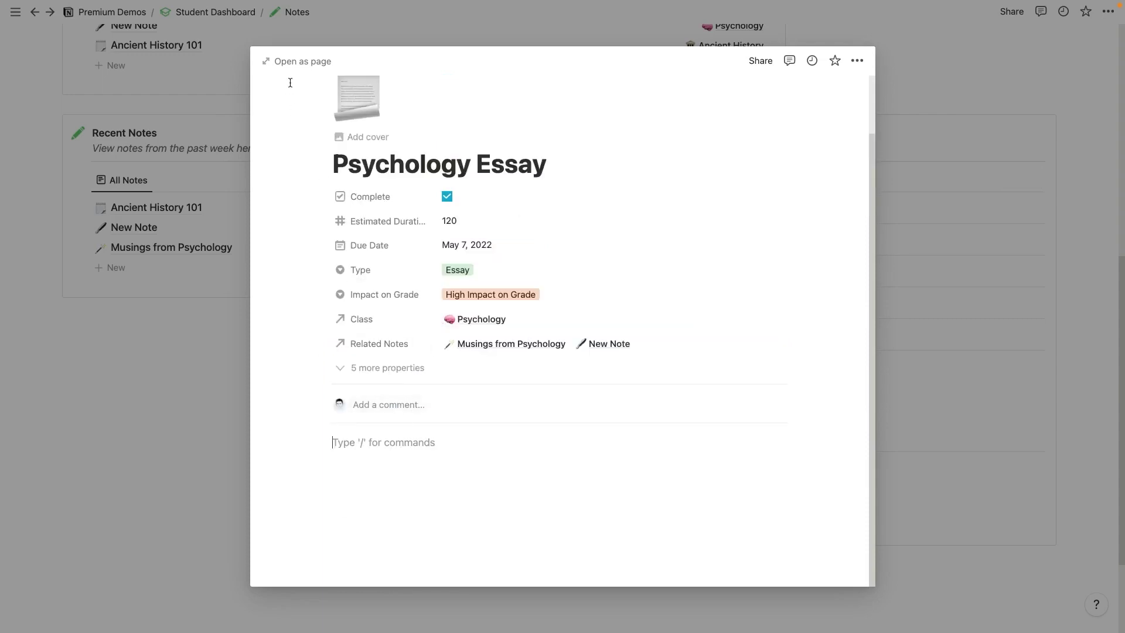
Step: Show Psychology Essay as a full page and start a text block with 'This is'
{"action": "left_click", "coordinate": [296, 61]}
{"action": "scroll", "coordinate": [377, 427], "scroll_direction": "down", "scroll_amount": 1}
{"action": "left_click", "coordinate": [363, 427]}
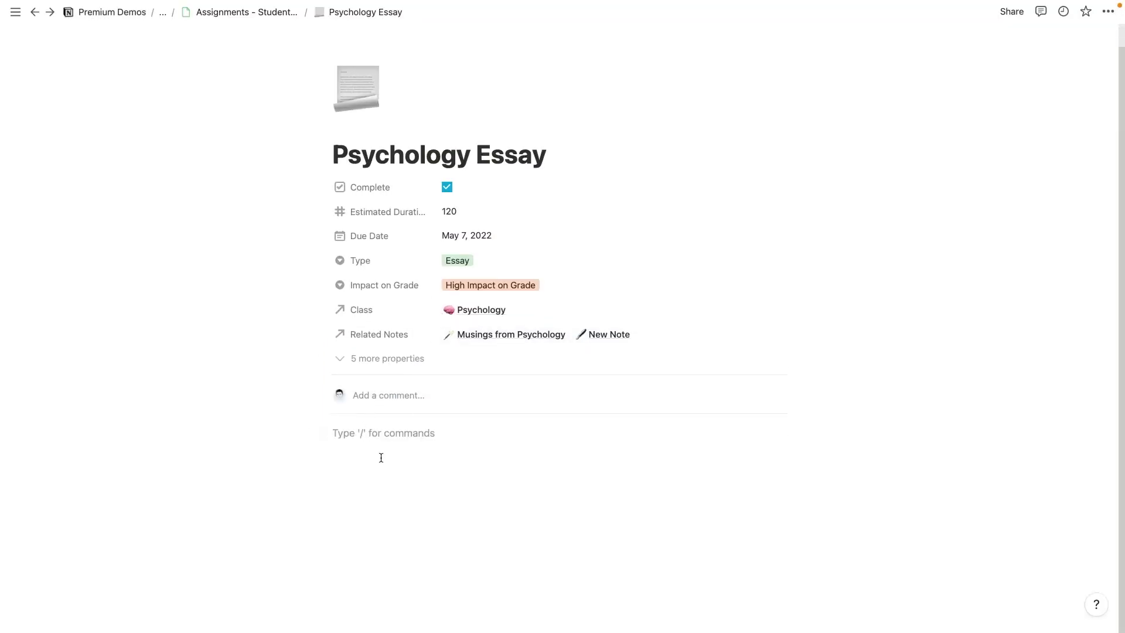
{"action": "type", "text": "This is my essay that I’m writing right now..."}
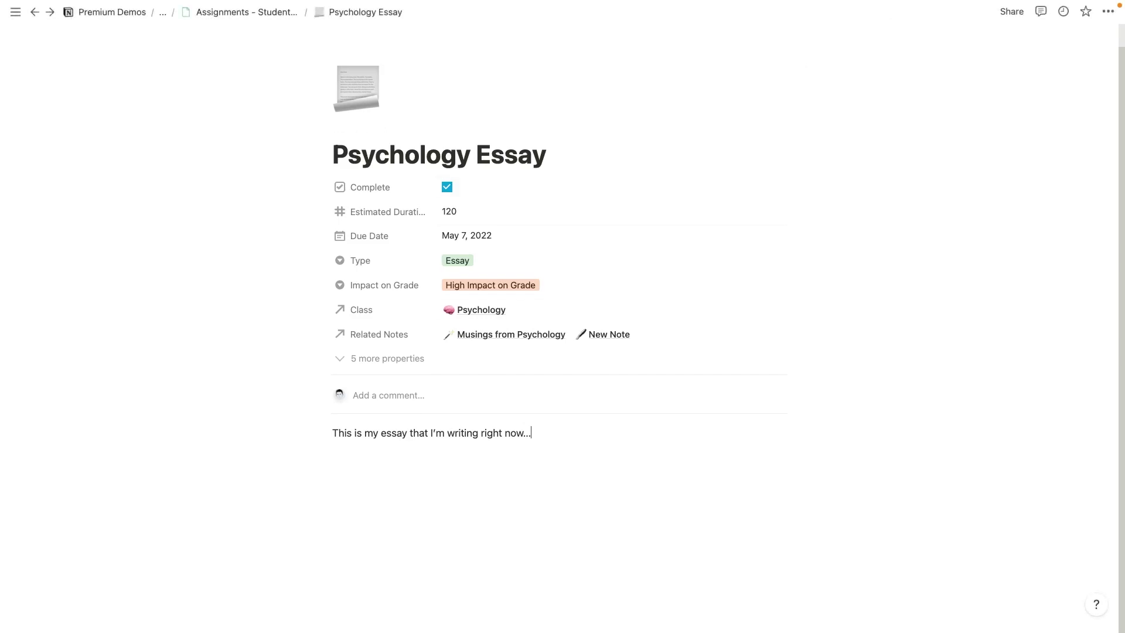
Step: Export the page as an A4 PDF without files or images, saving it to Downloads
{"action": "left_click", "coordinate": [1107, 12]}
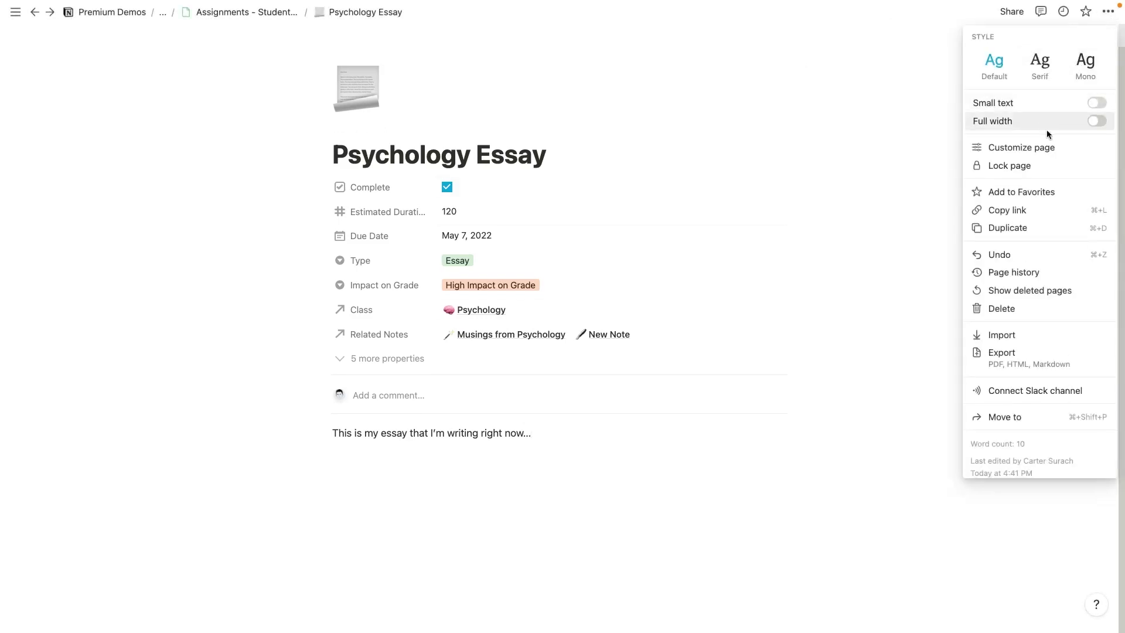
{"action": "left_click", "coordinate": [1009, 357]}
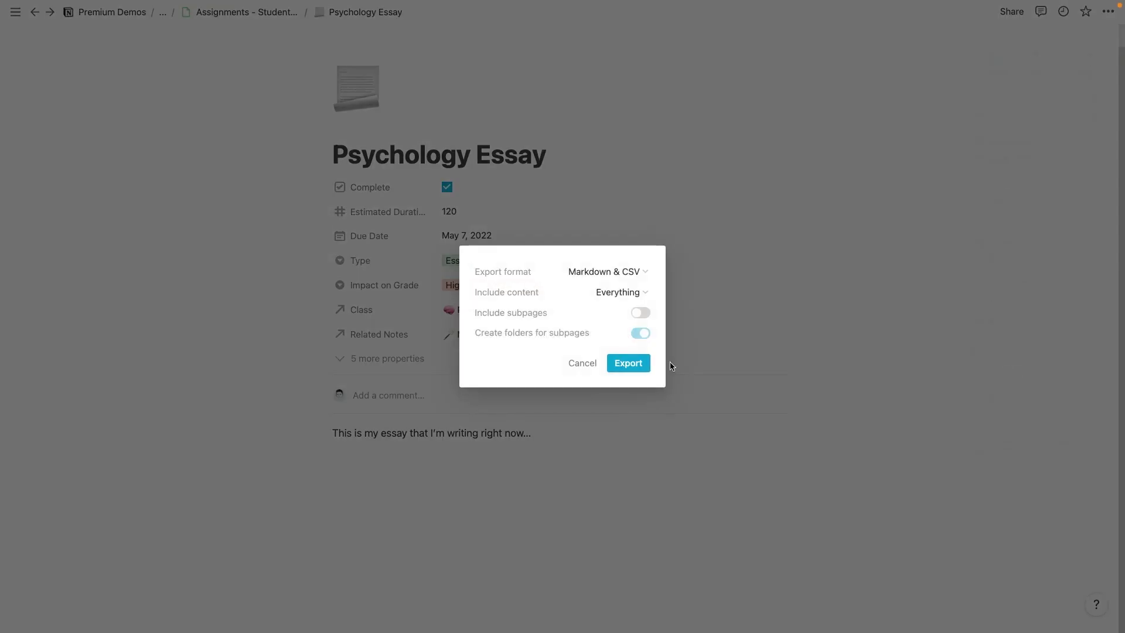
{"action": "left_click", "coordinate": [625, 275]}
{"action": "left_click", "coordinate": [595, 293]}
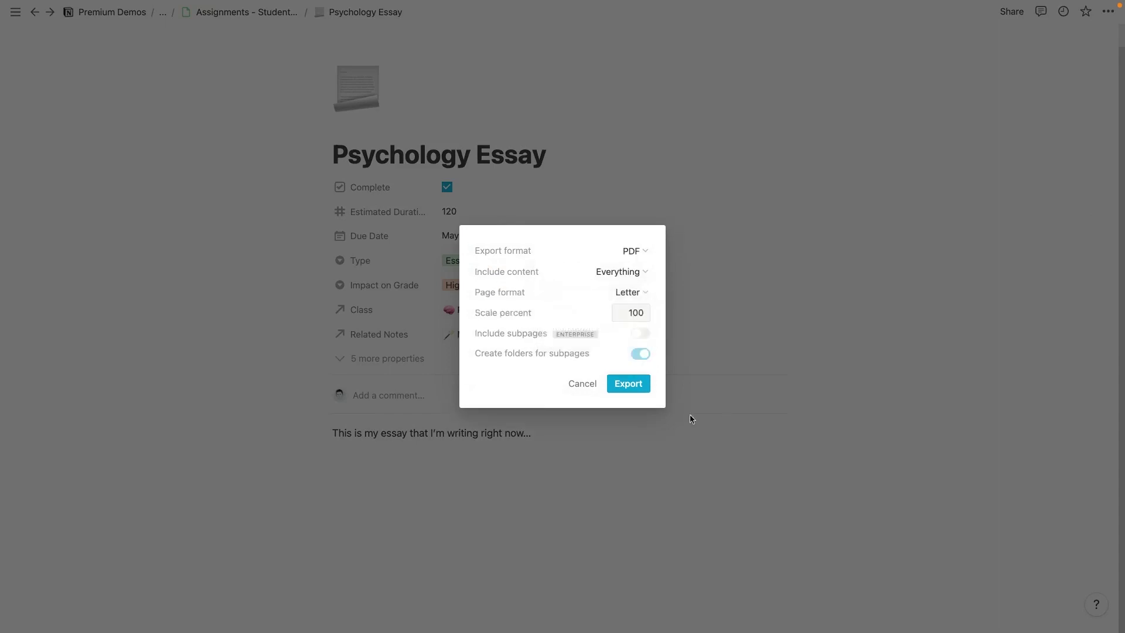
{"action": "left_click", "coordinate": [644, 273]}
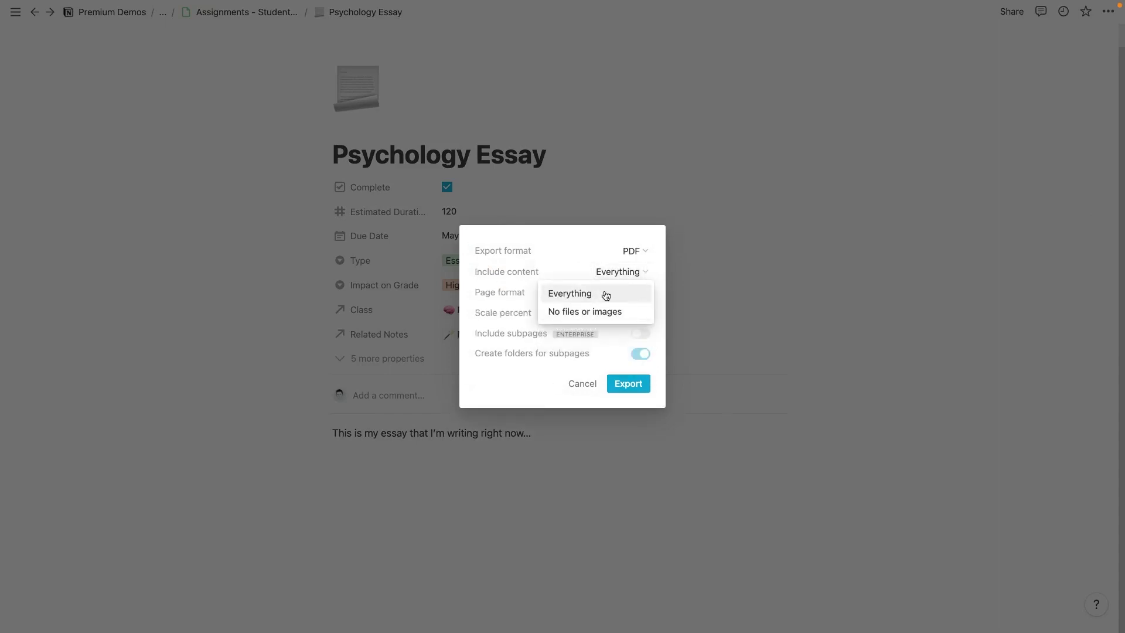
{"action": "left_click", "coordinate": [603, 311]}
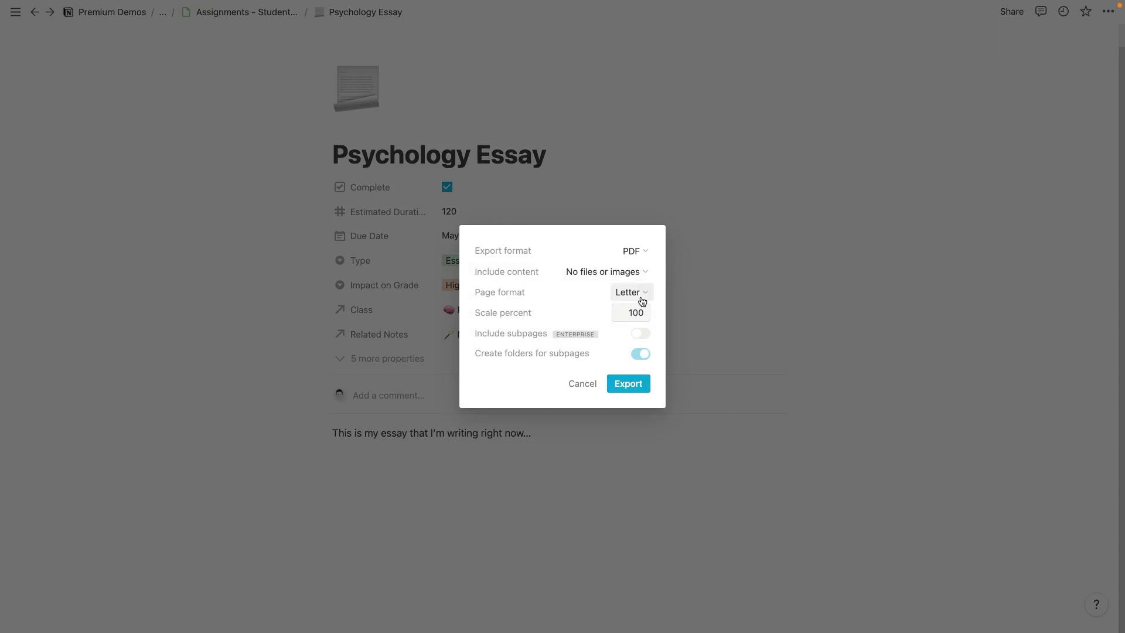
{"action": "left_click", "coordinate": [640, 296]}
{"action": "left_click", "coordinate": [609, 319]}
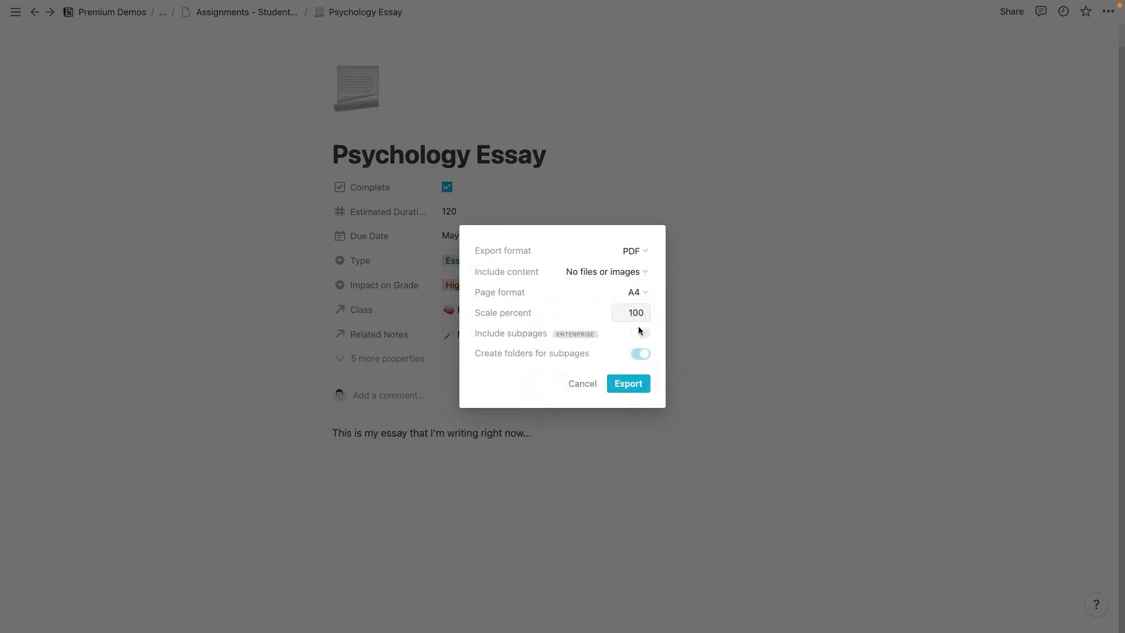
{"action": "left_click", "coordinate": [628, 384]}
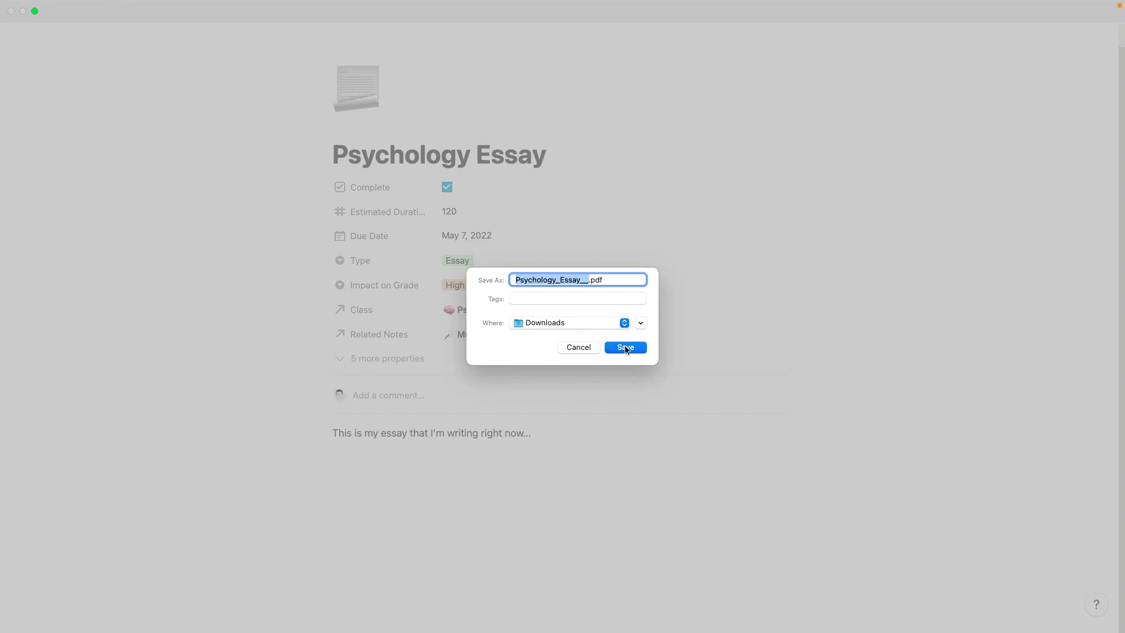
{"action": "left_click", "coordinate": [625, 350]}
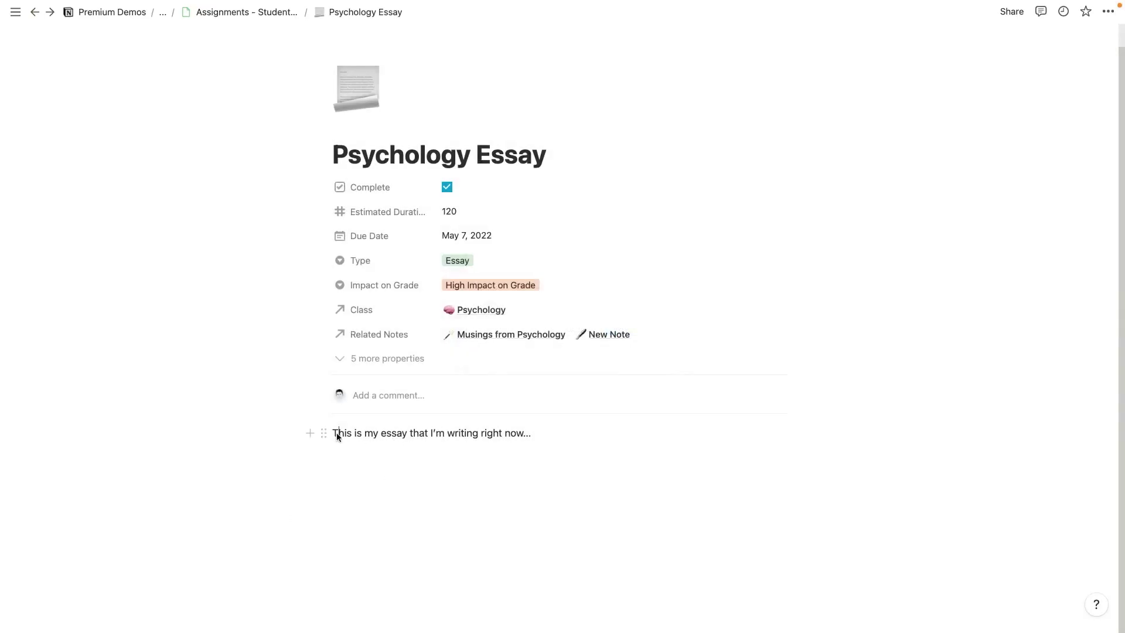
{"action": "left_click_drag", "start_coordinate": [338, 436], "coordinate": [572, 447]}
{"action": "left_click", "coordinate": [523, 458]}
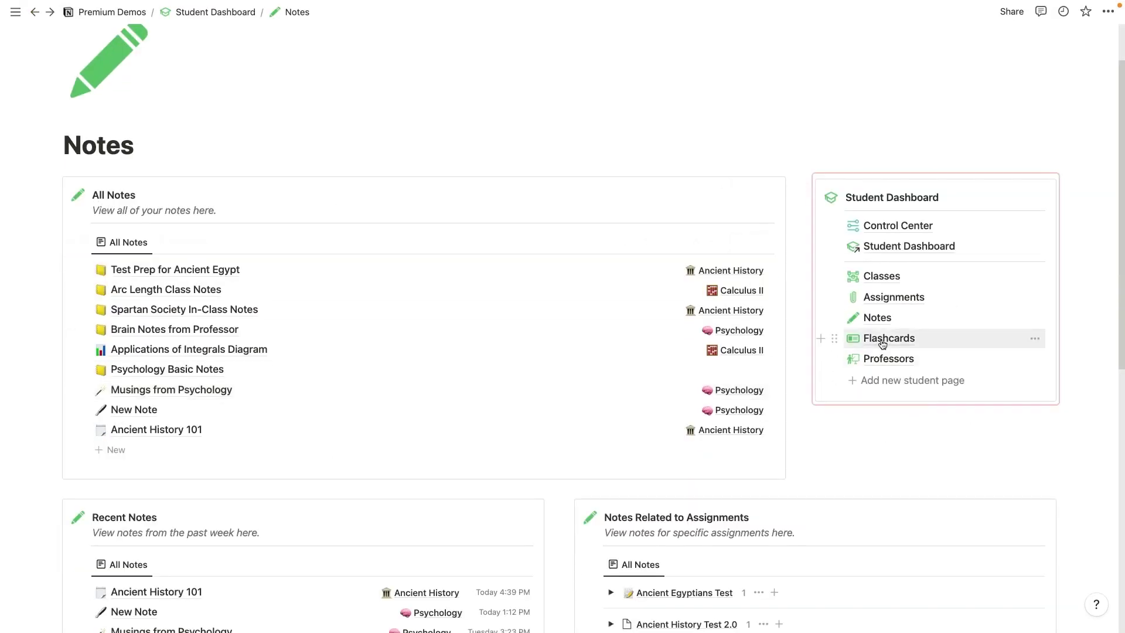
Step: On Flashcards, create a card with the pasted emperor question, linked to Ancient History Test 2.0
{"action": "left_click", "coordinate": [882, 344]}
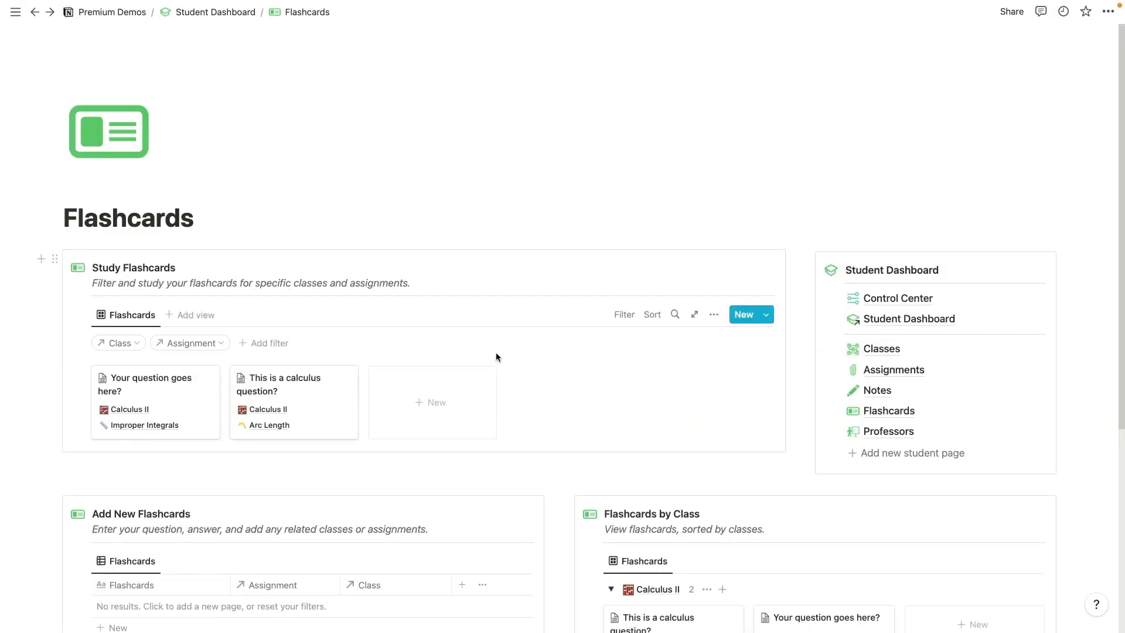
{"action": "scroll", "coordinate": [261, 399], "scroll_direction": "down", "scroll_amount": 1}
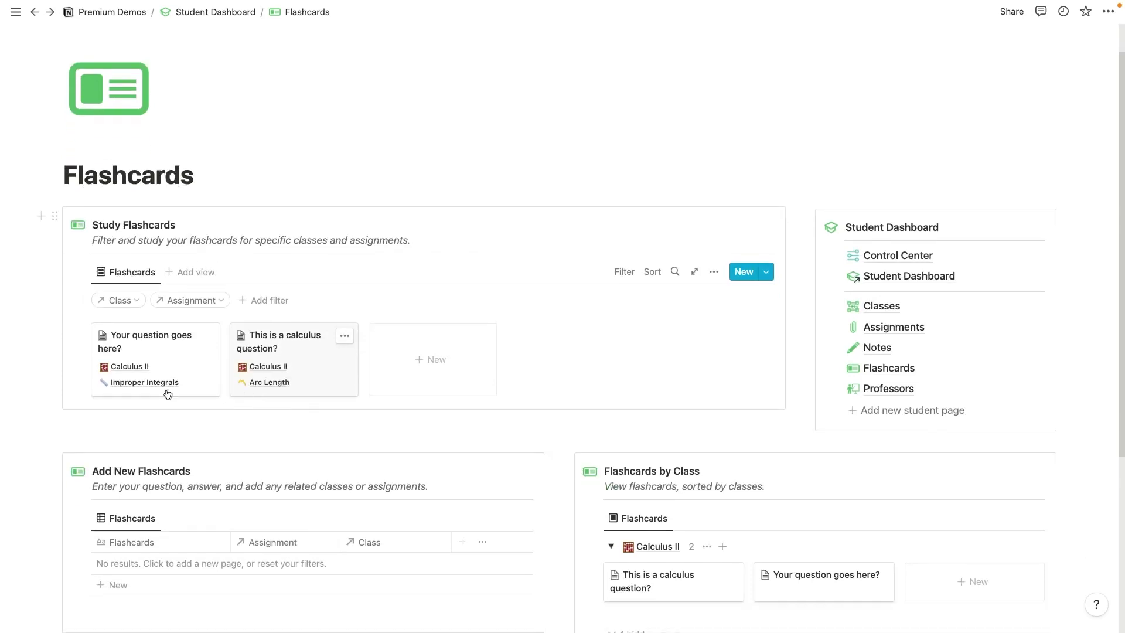
{"action": "left_click", "coordinate": [424, 359]}
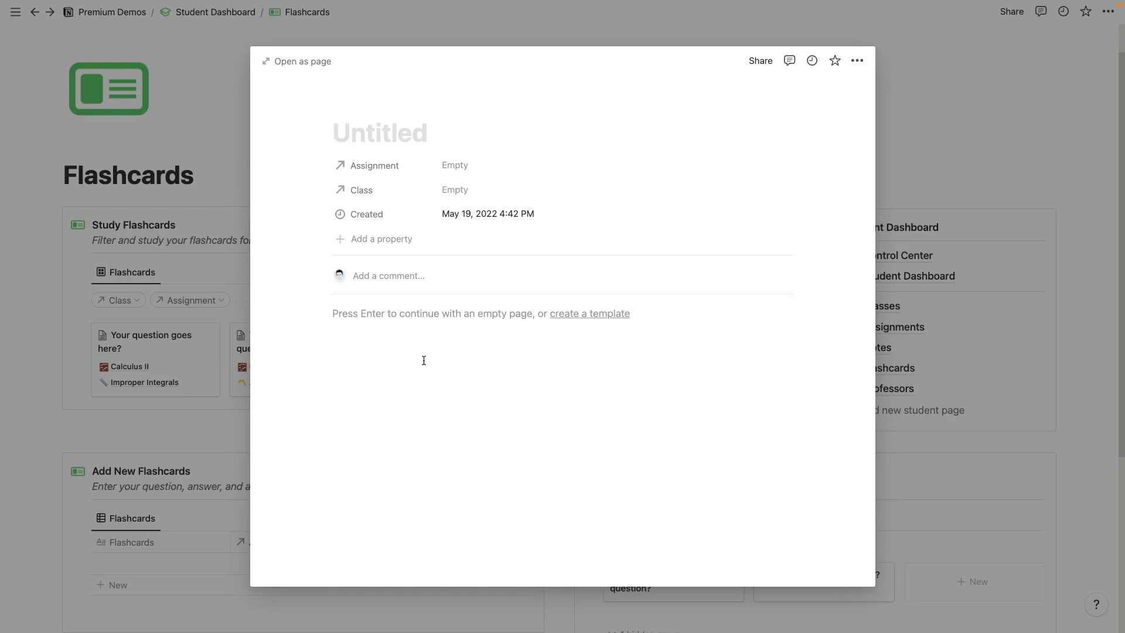
{"action": "type", "text": "Who is the best emperor in ancient history?"}
{"action": "left_click", "coordinate": [456, 194]}
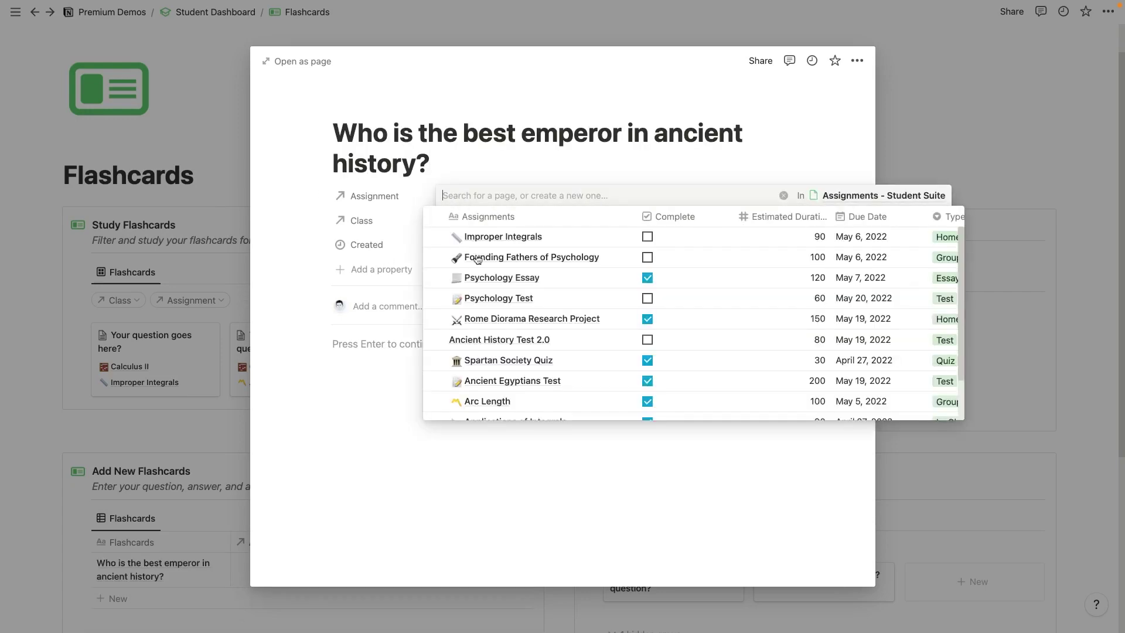
{"action": "scroll", "coordinate": [472, 307], "scroll_direction": "down", "scroll_amount": 2}
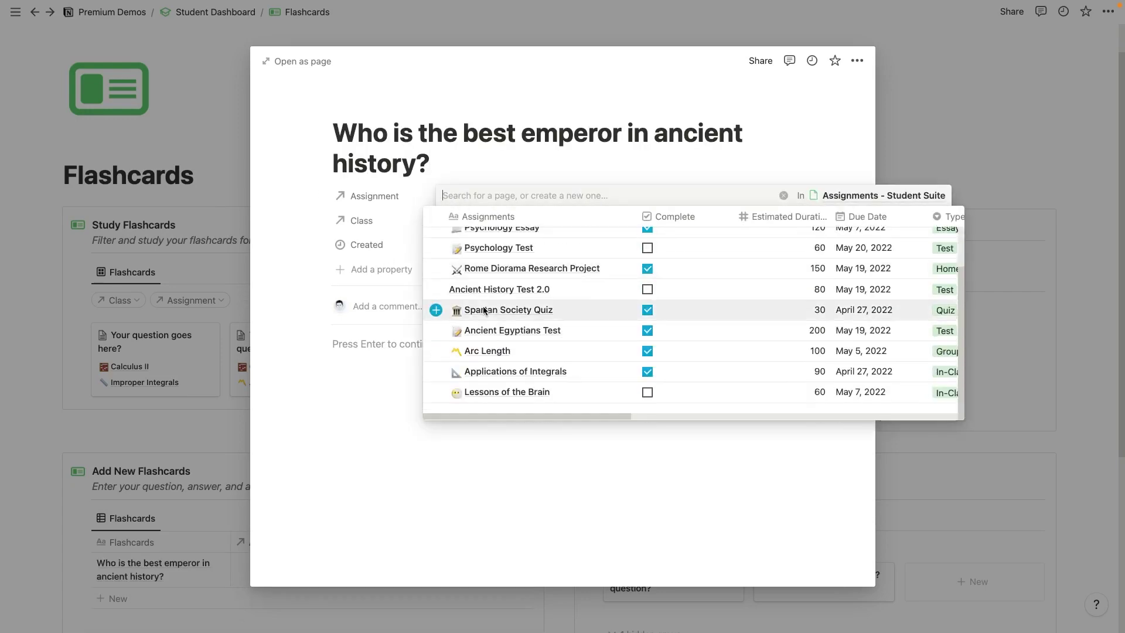
{"action": "left_click", "coordinate": [436, 289]}
{"action": "left_click", "coordinate": [314, 209]}
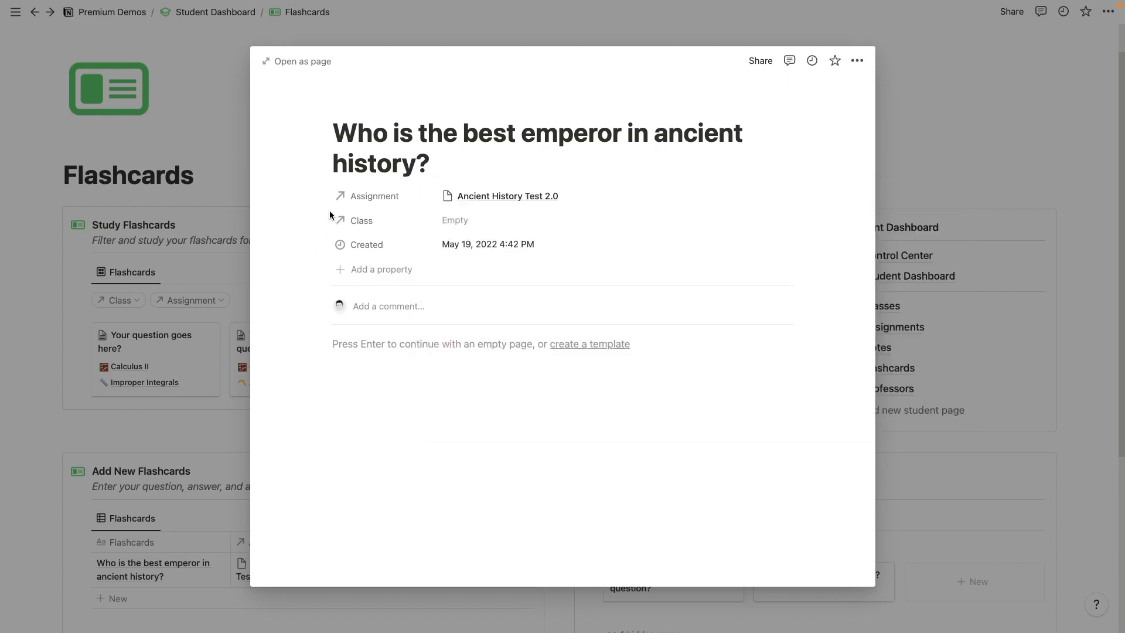
Step: Link the Ancient History class and write the answer 'Write my answer here.'
{"action": "left_click", "coordinate": [463, 220]}
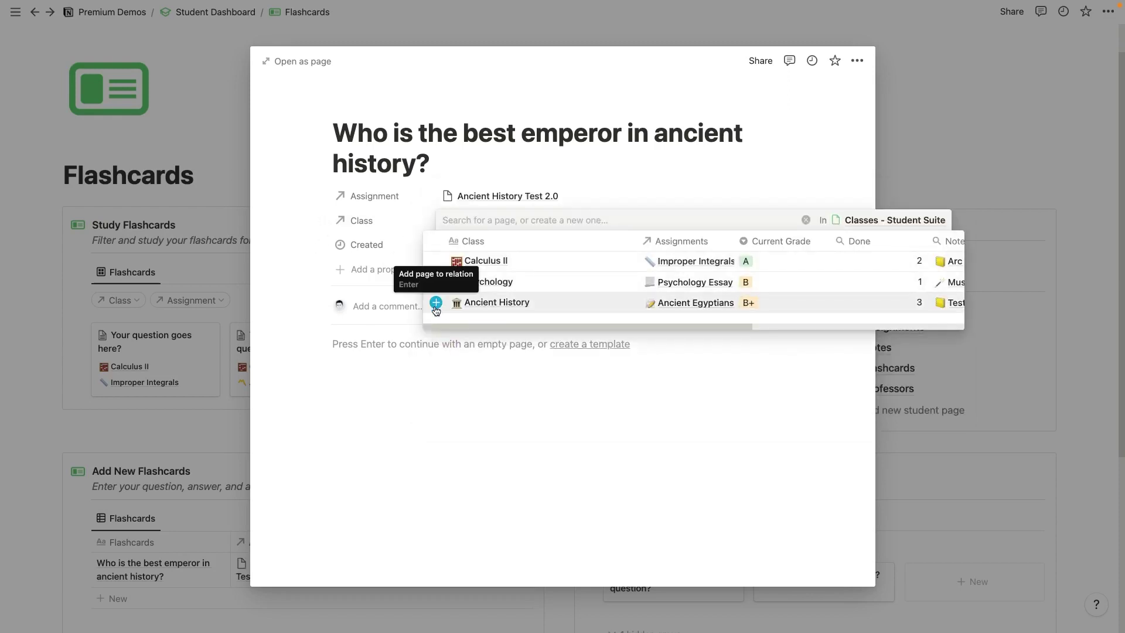
{"action": "left_click", "coordinate": [436, 305]}
{"action": "left_click", "coordinate": [297, 255]}
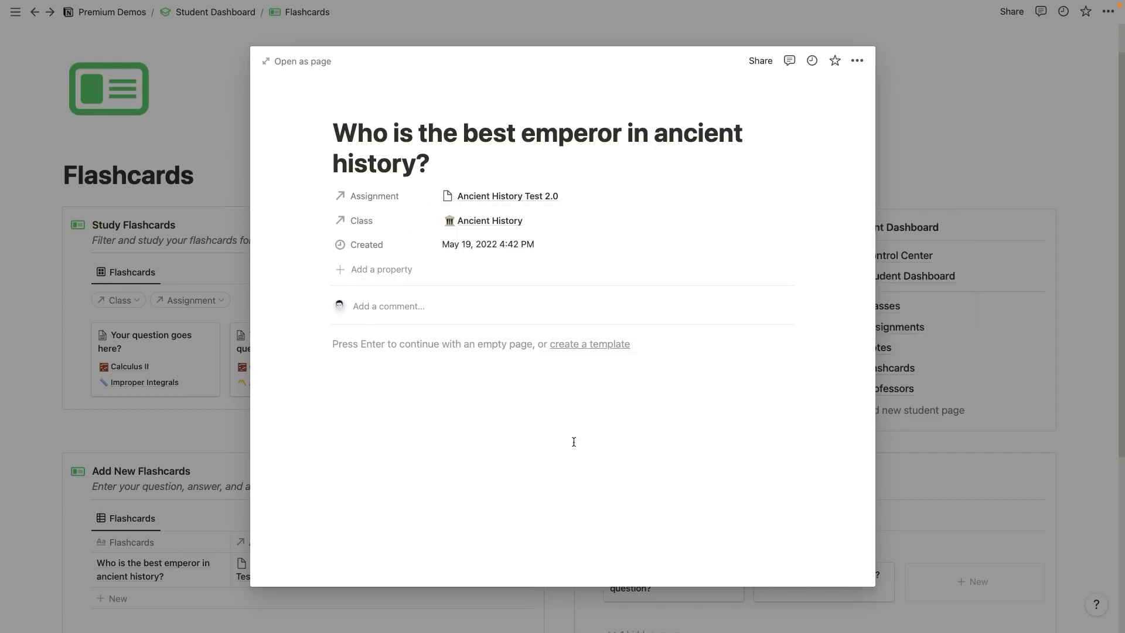
{"action": "left_click", "coordinate": [409, 356]}
{"action": "type", "text": "Write my an"}
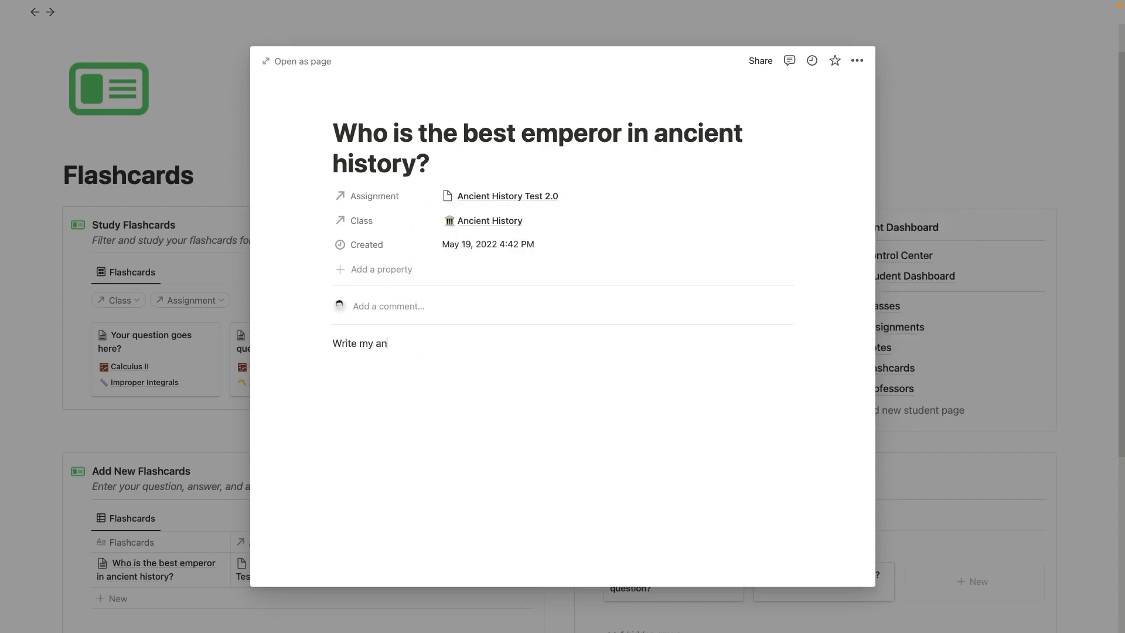
{"action": "type", "text": "swer here."}
{"action": "key", "text": "Return"}
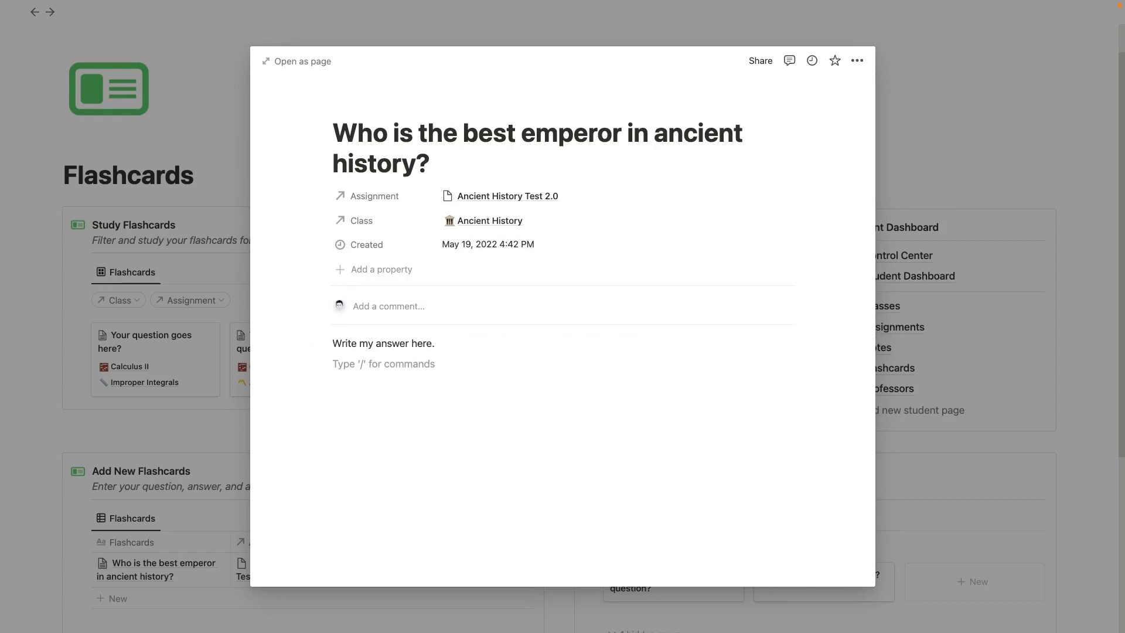
{"action": "key", "text": "Escape"}
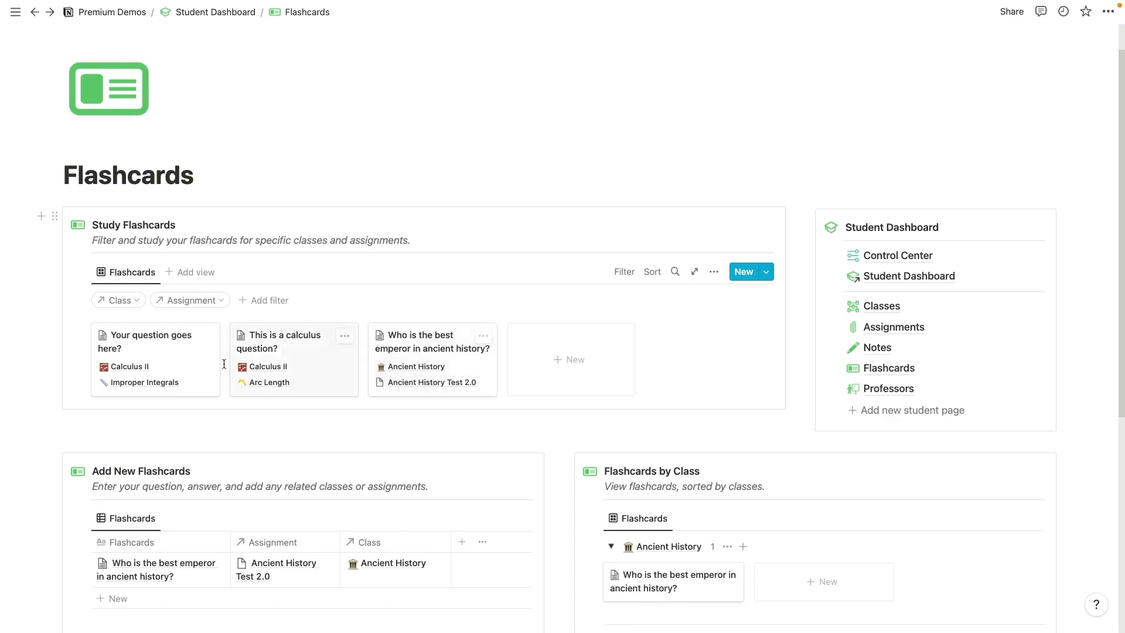
Step: Filter Study Flashcards to class Ancient History and assignment Ancient History Test 2.0, saved for everyone
{"action": "left_click", "coordinate": [132, 303]}
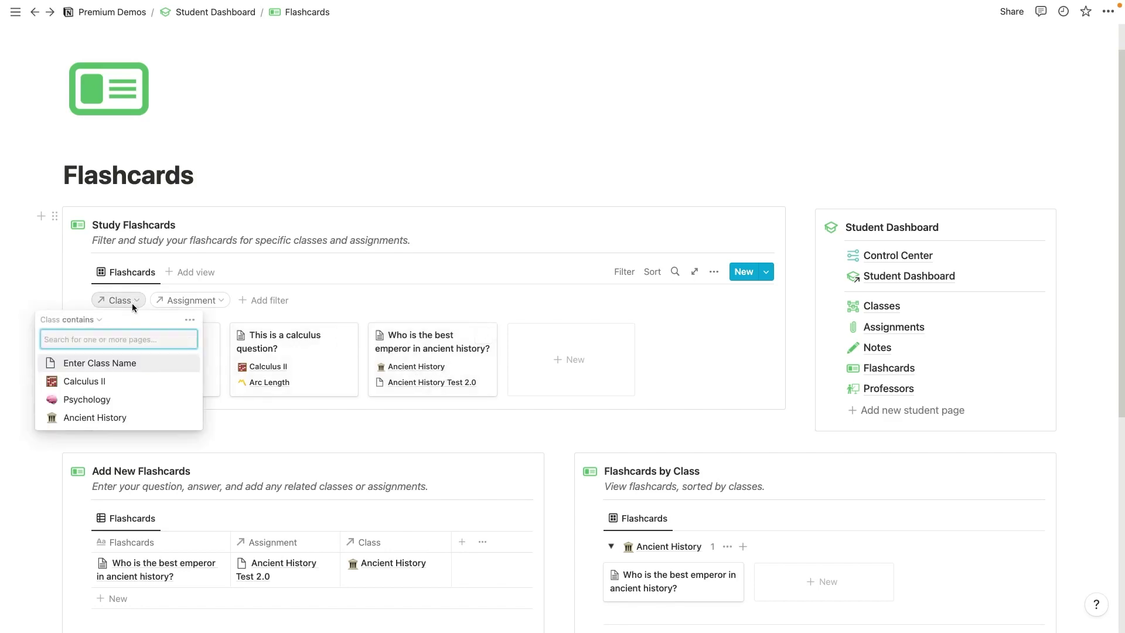
{"action": "left_click", "coordinate": [57, 417]}
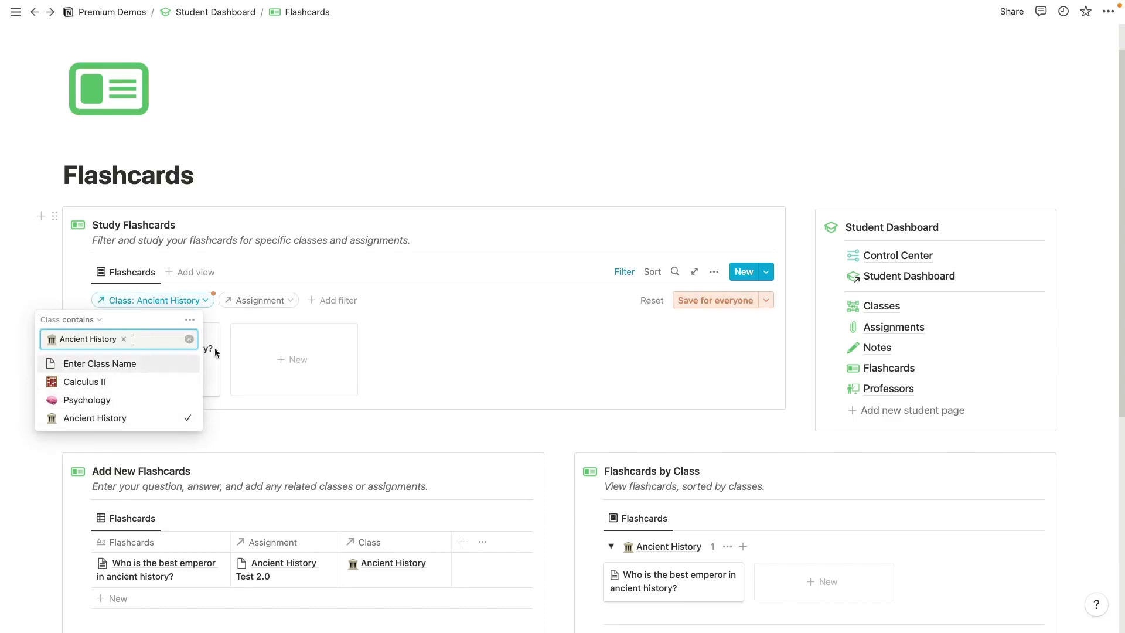
{"action": "left_click", "coordinate": [718, 300]}
{"action": "left_click", "coordinate": [250, 306]}
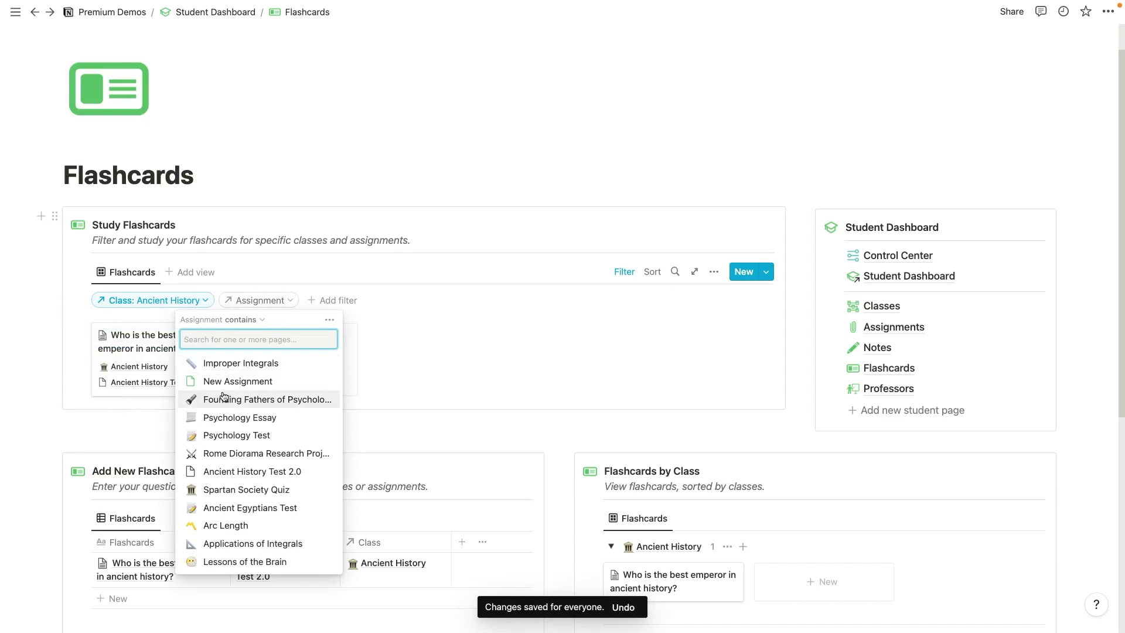
{"action": "left_click", "coordinate": [249, 471]}
{"action": "left_click", "coordinate": [714, 304]}
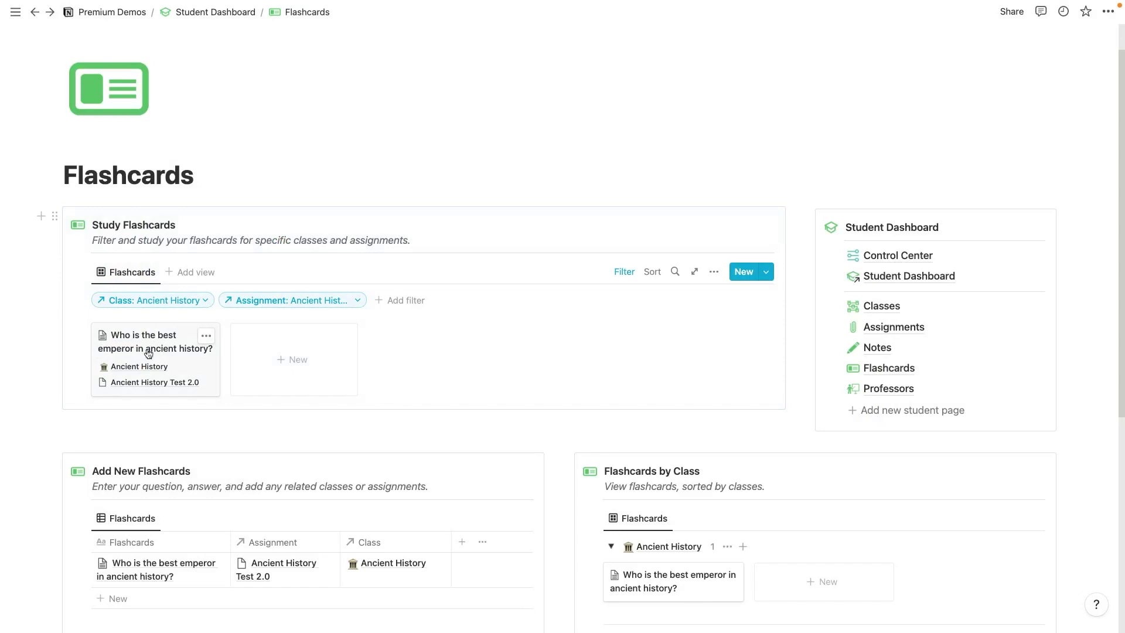
Step: Open the emperor flashcard to review its answer, then close it
{"action": "left_click", "coordinate": [148, 349]}
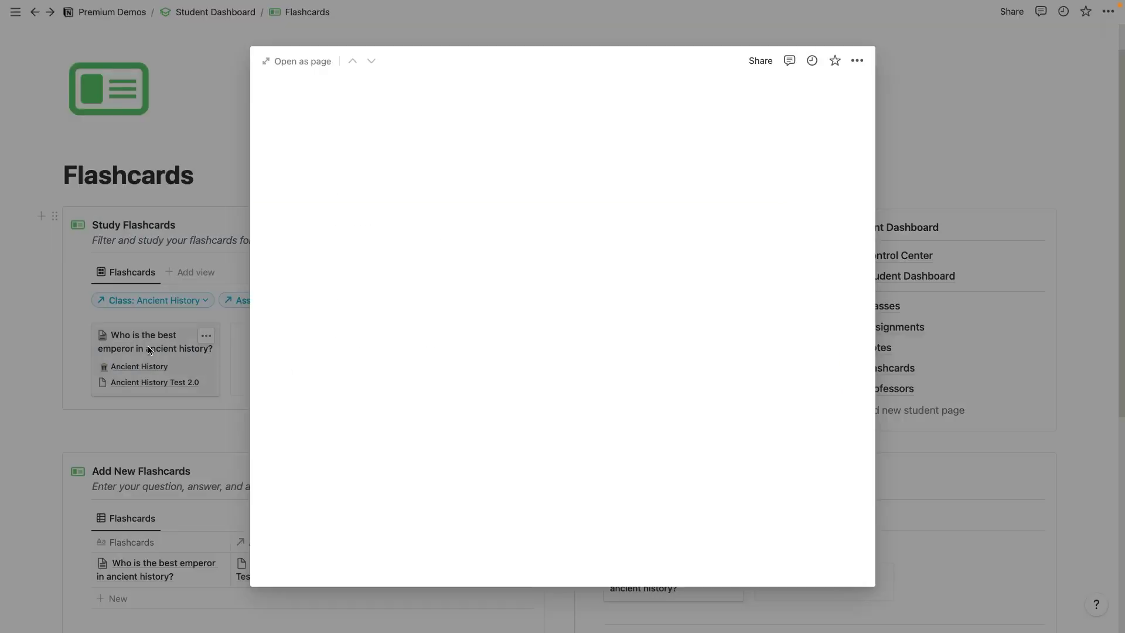
{"action": "left_click_drag", "start_coordinate": [335, 343], "coordinate": [440, 343]}
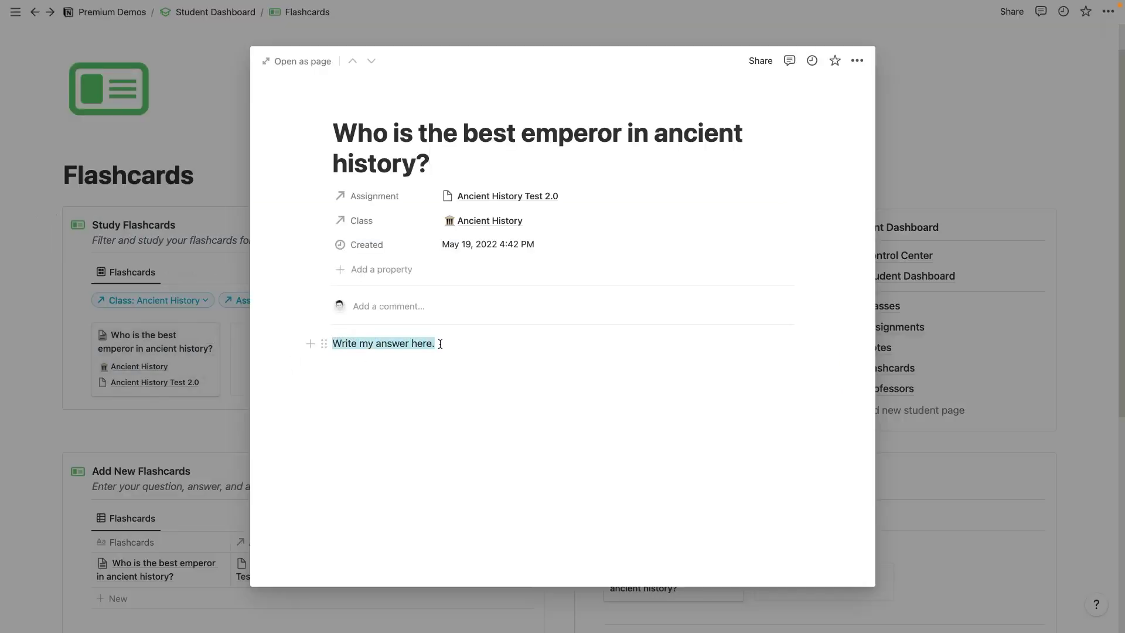
{"action": "left_click", "coordinate": [133, 410]}
{"action": "scroll", "coordinate": [133, 409], "scroll_direction": "down", "scroll_amount": 3}
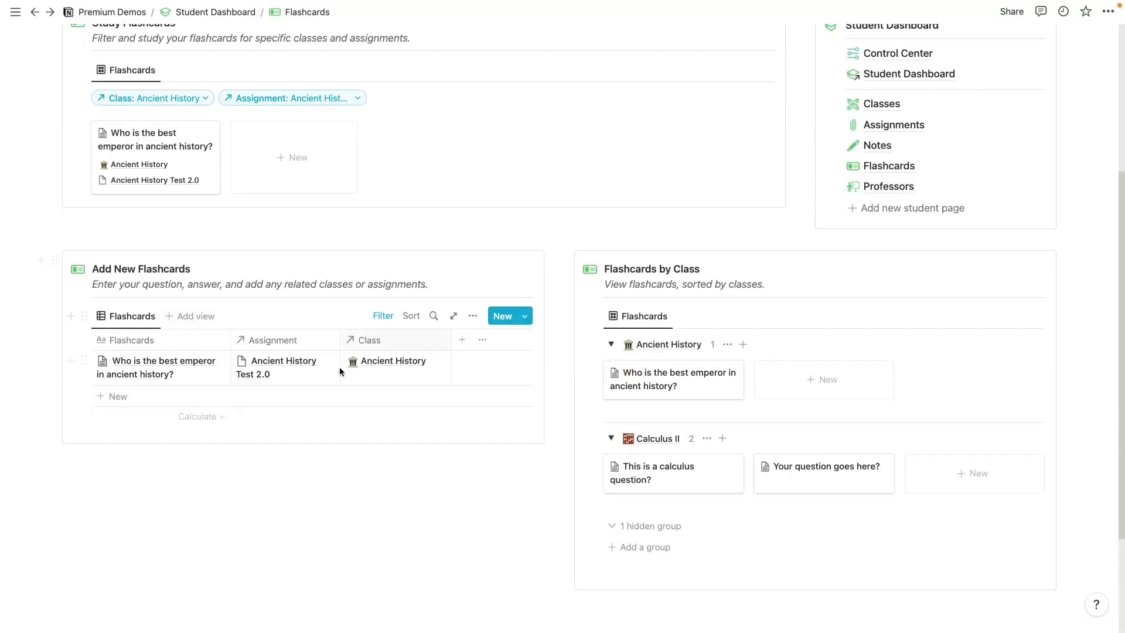
Step: Add a 'Type question?' flashcard linked to Improper Integrals and the Calculus II class
{"action": "left_click", "coordinate": [140, 396]}
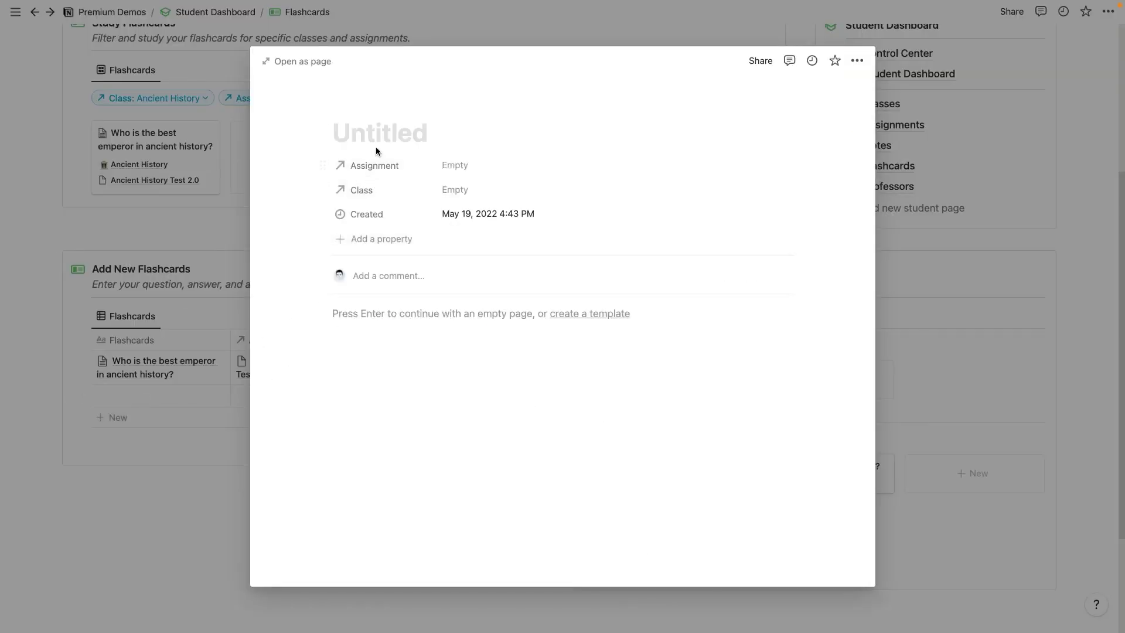
{"action": "type", "text": "Typ"}
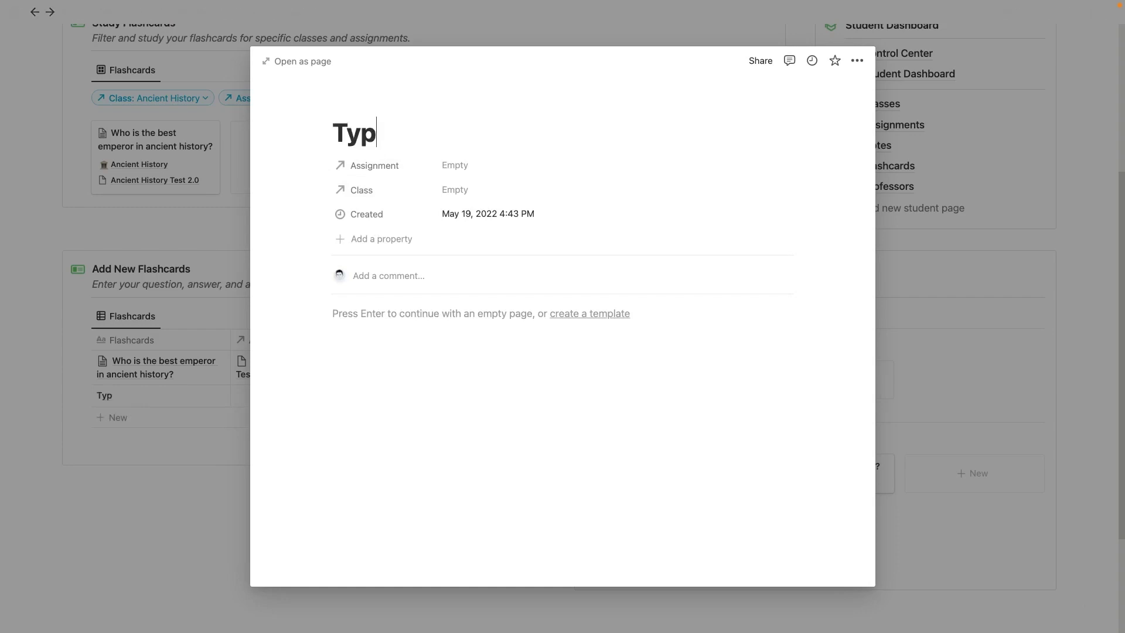
{"action": "type", "text": "e question?"}
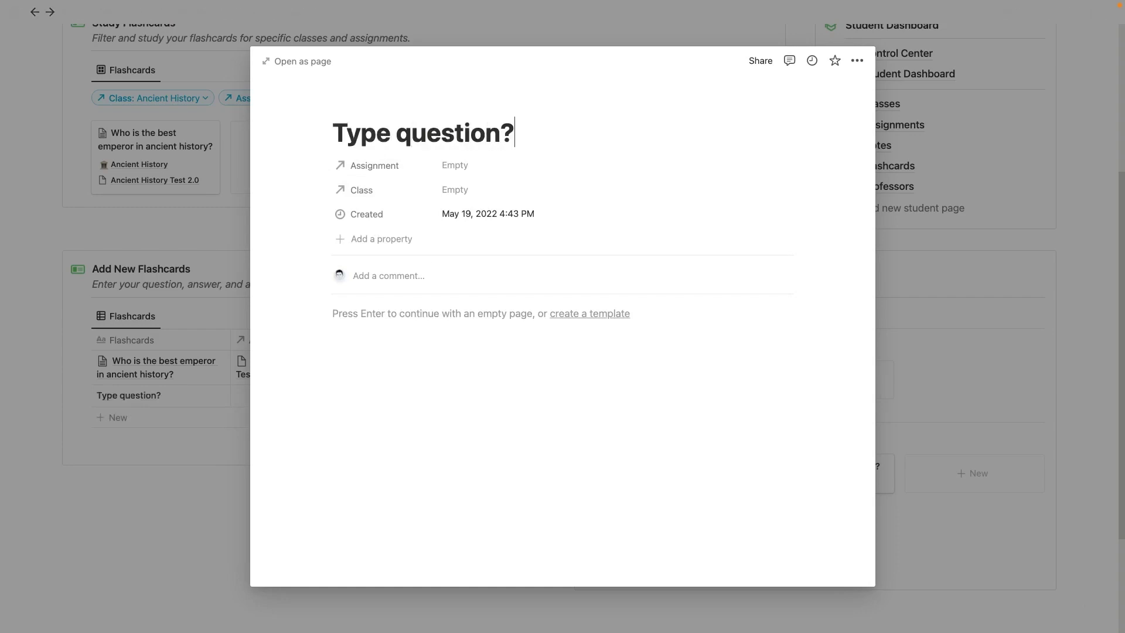
{"action": "left_click", "coordinate": [455, 165]}
{"action": "left_click", "coordinate": [440, 205]}
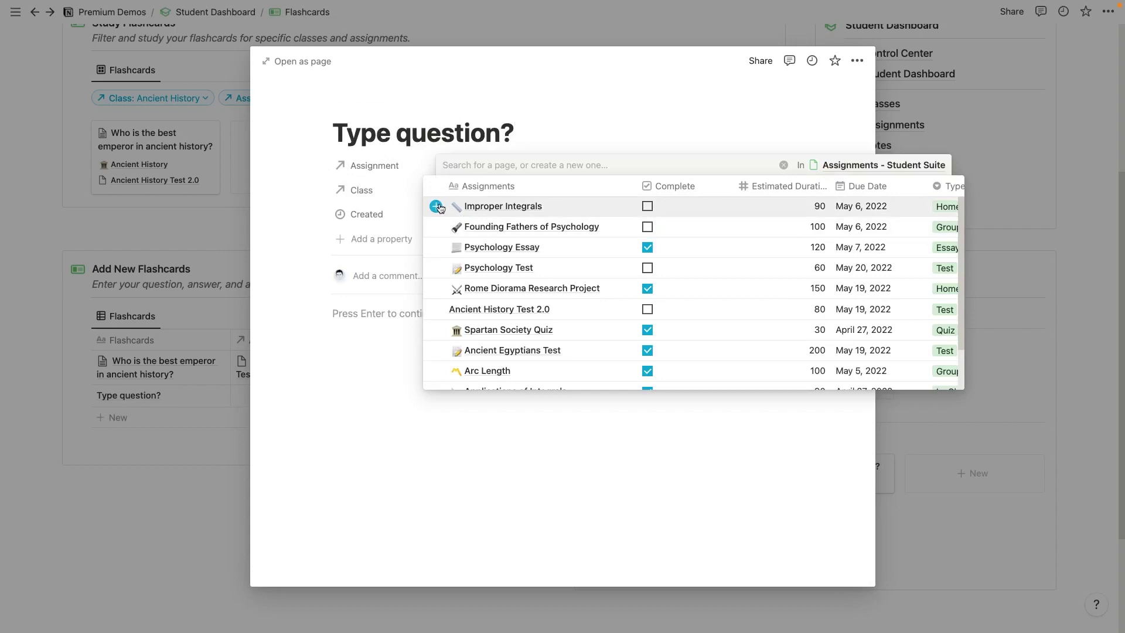
{"action": "left_click", "coordinate": [433, 189]}
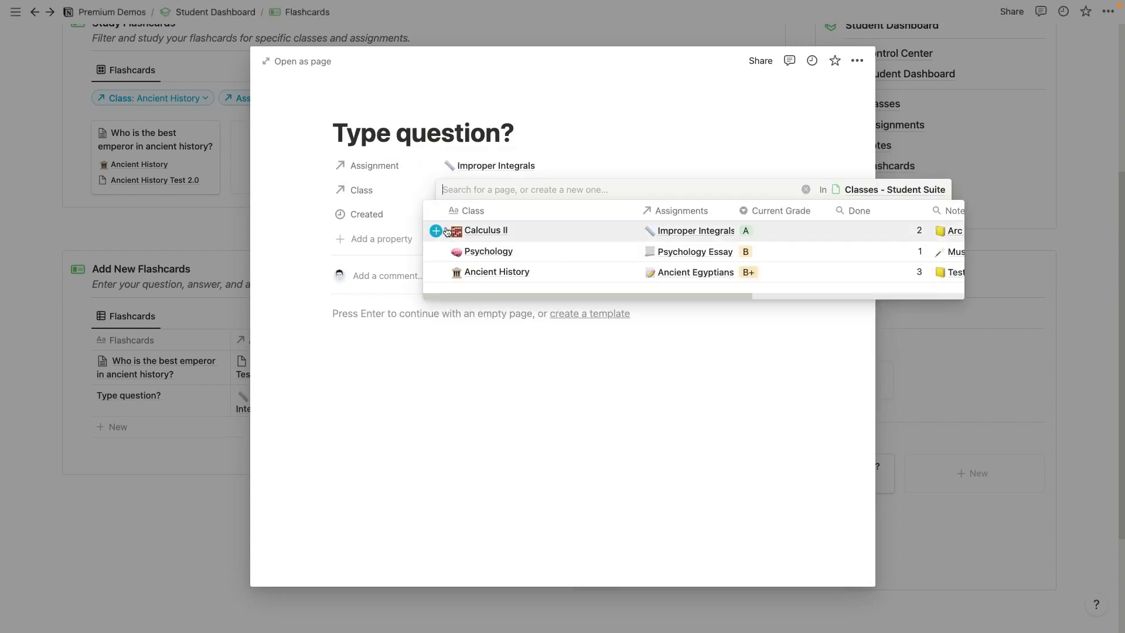
{"action": "left_click", "coordinate": [437, 231]}
{"action": "key", "text": "Escape"}
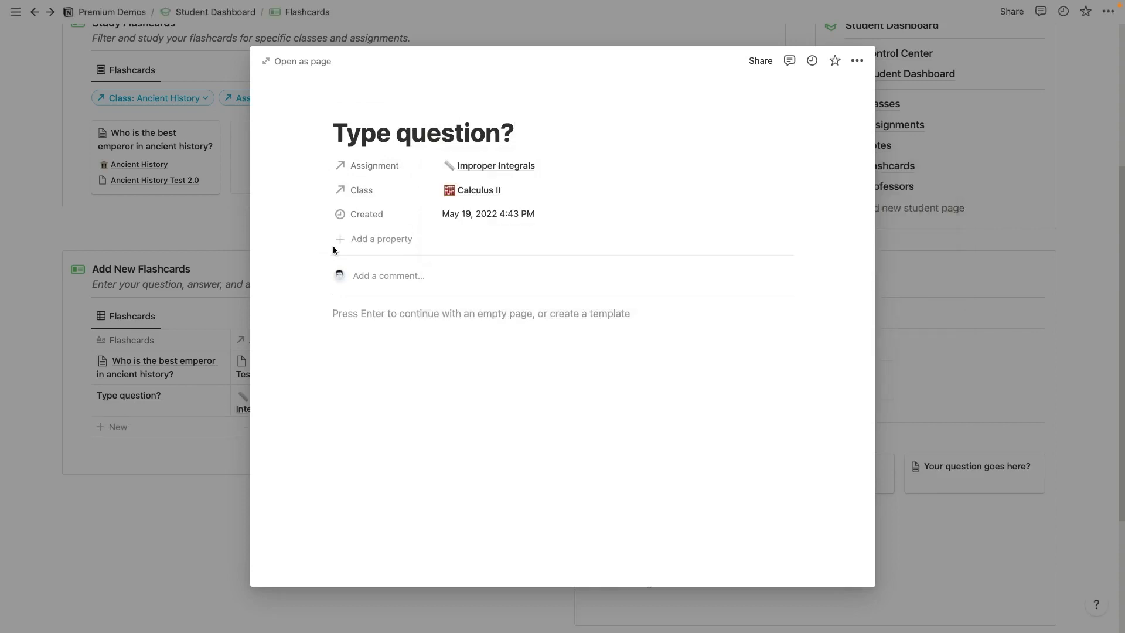
{"action": "left_click", "coordinate": [184, 301]}
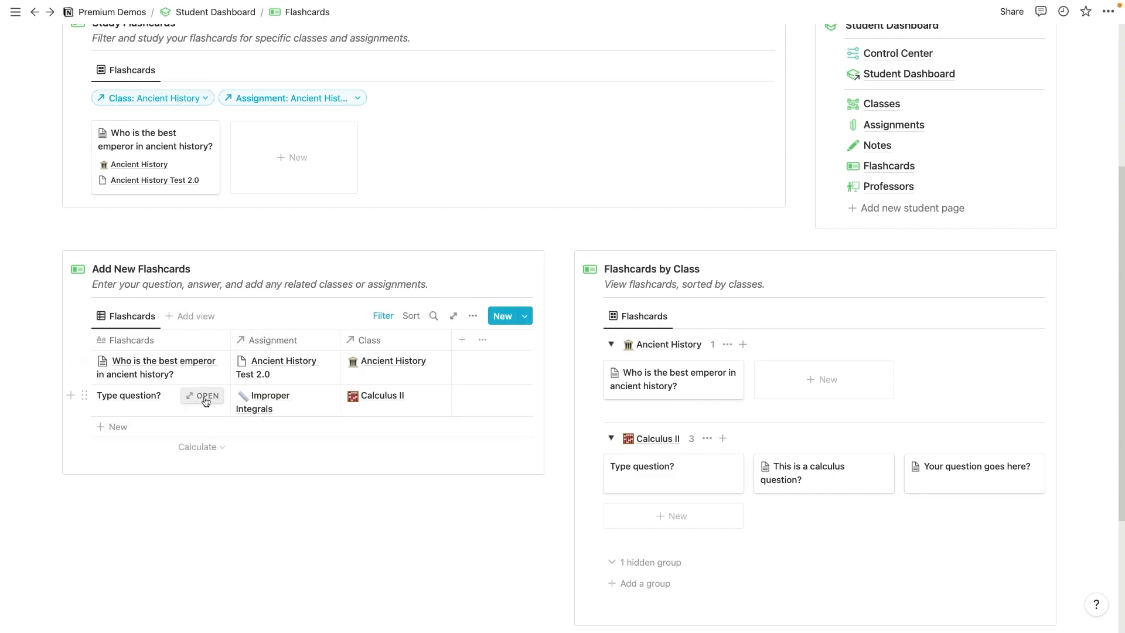
Step: Write 'Answ' as the answer in the Type question? page body
{"action": "left_click", "coordinate": [204, 397]}
{"action": "key", "text": "Return"}
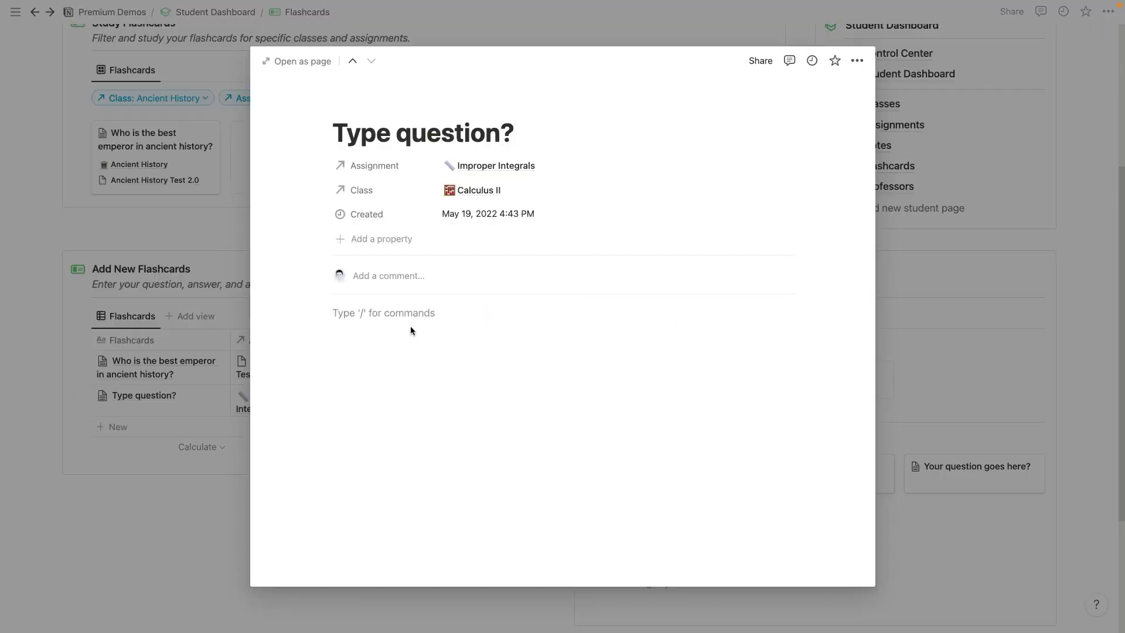
{"action": "type", "text": "Answer here..."}
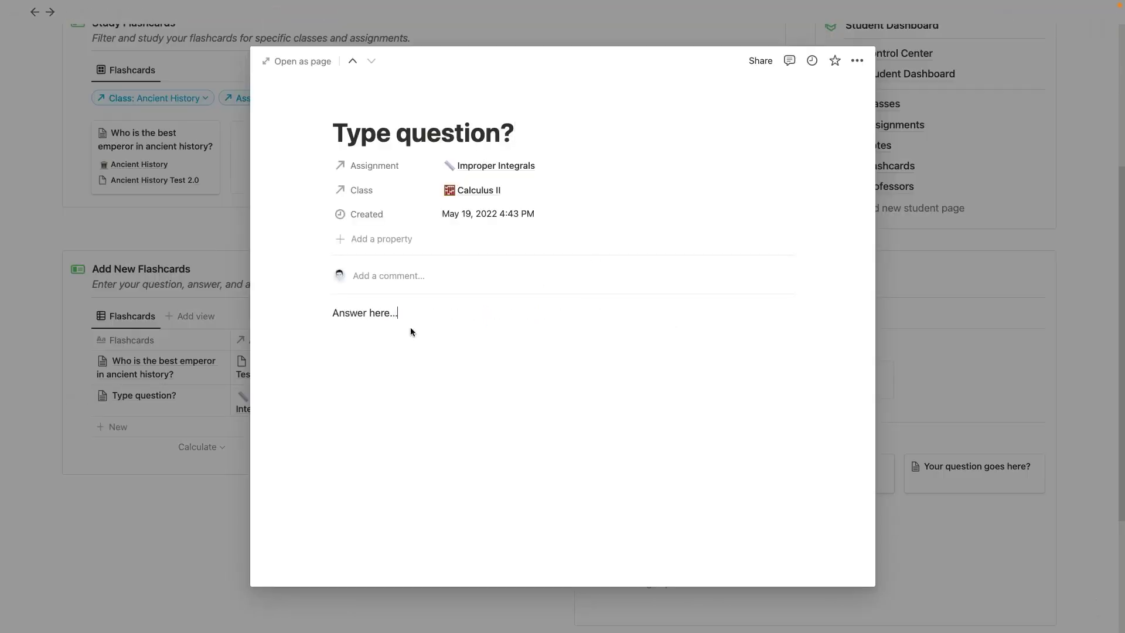
{"action": "left_click", "coordinate": [184, 242]}
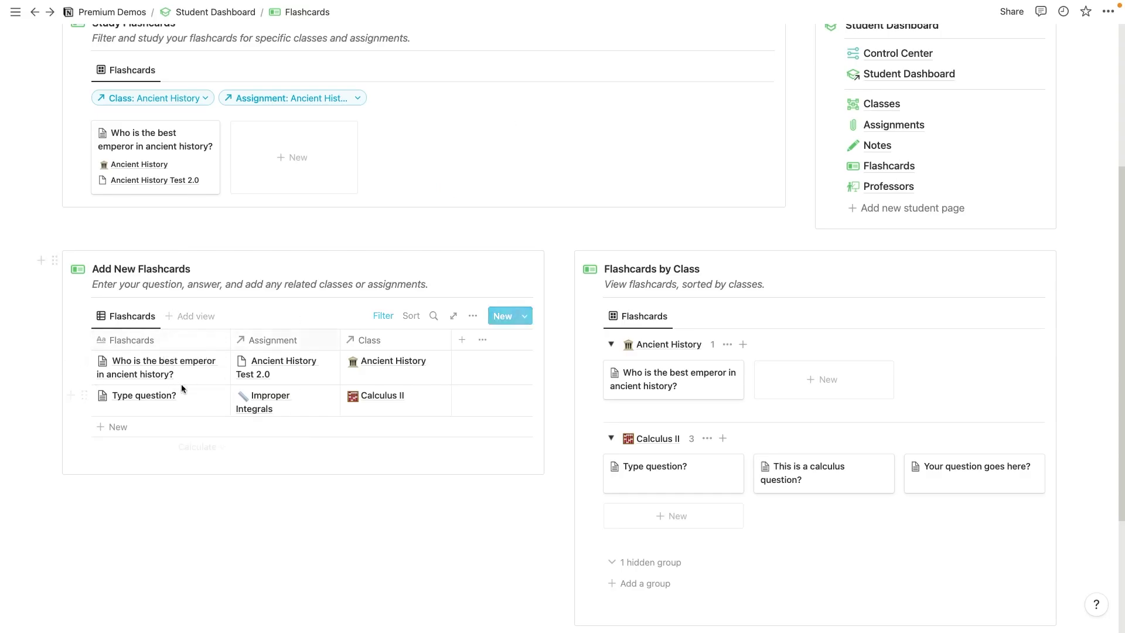
Step: Toggle the Ancient History and Calculus II groups, ending with Calculus II collapsed and Ancient History expanded
{"action": "scroll", "coordinate": [654, 408], "scroll_direction": "down", "scroll_amount": 1}
{"action": "scroll", "coordinate": [668, 413], "scroll_direction": "up", "scroll_amount": 3}
{"action": "scroll", "coordinate": [680, 416], "scroll_direction": "down", "scroll_amount": 3}
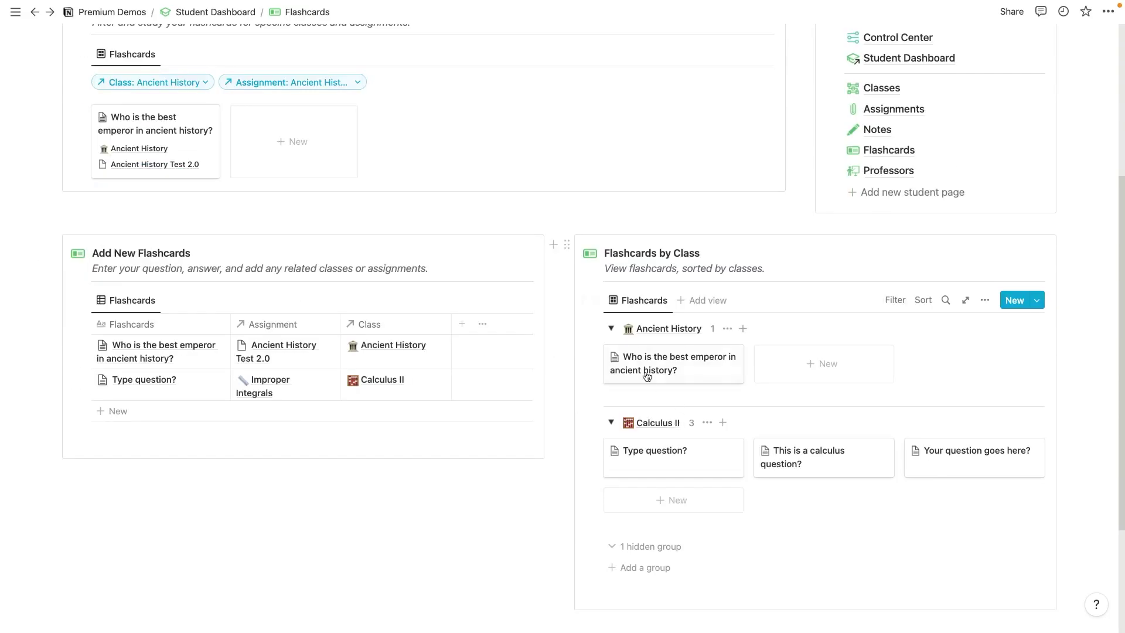
{"action": "left_click", "coordinate": [610, 330]}
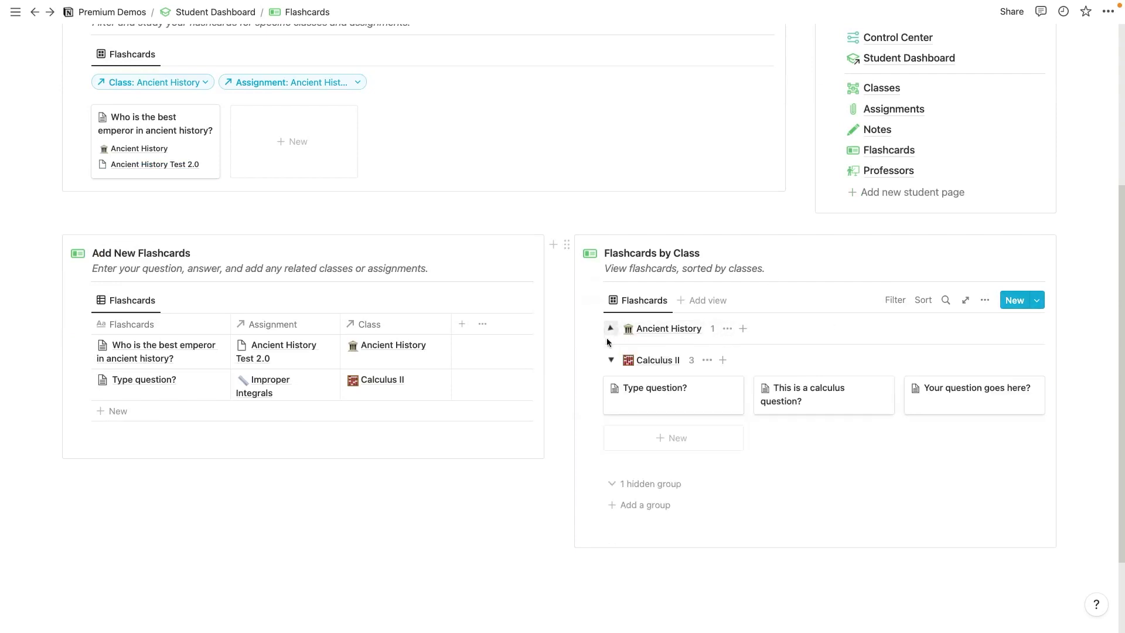
{"action": "left_click", "coordinate": [611, 359]}
{"action": "left_click", "coordinate": [611, 359]}
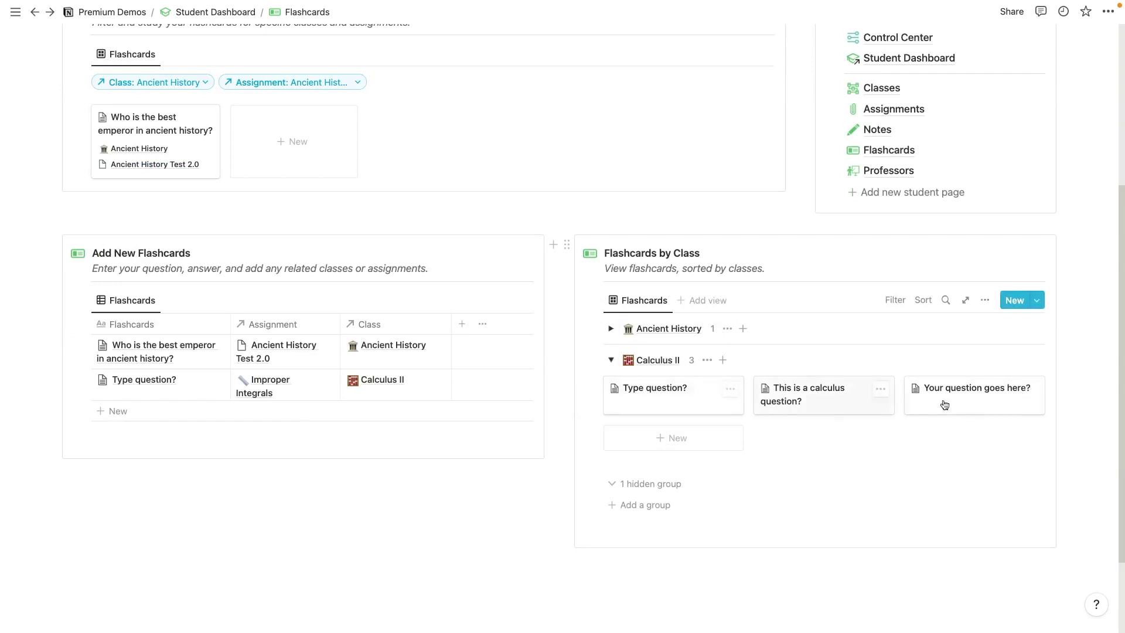
{"action": "left_click", "coordinate": [611, 359]}
{"action": "left_click", "coordinate": [610, 328]}
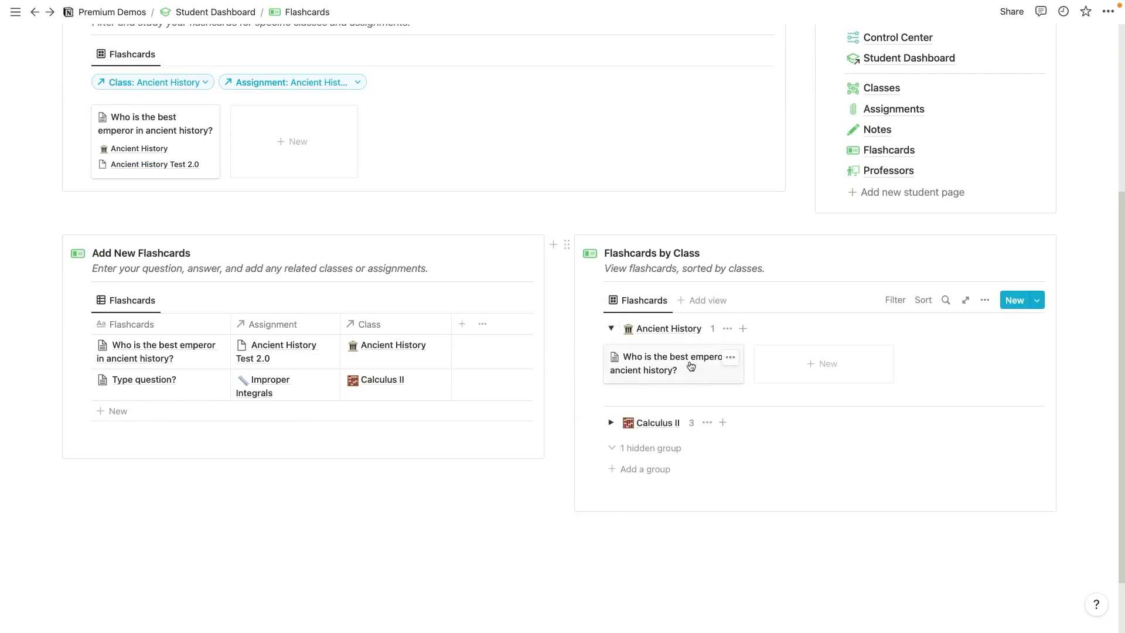
{"action": "scroll", "coordinate": [885, 397], "scroll_direction": "up", "scroll_amount": 5}
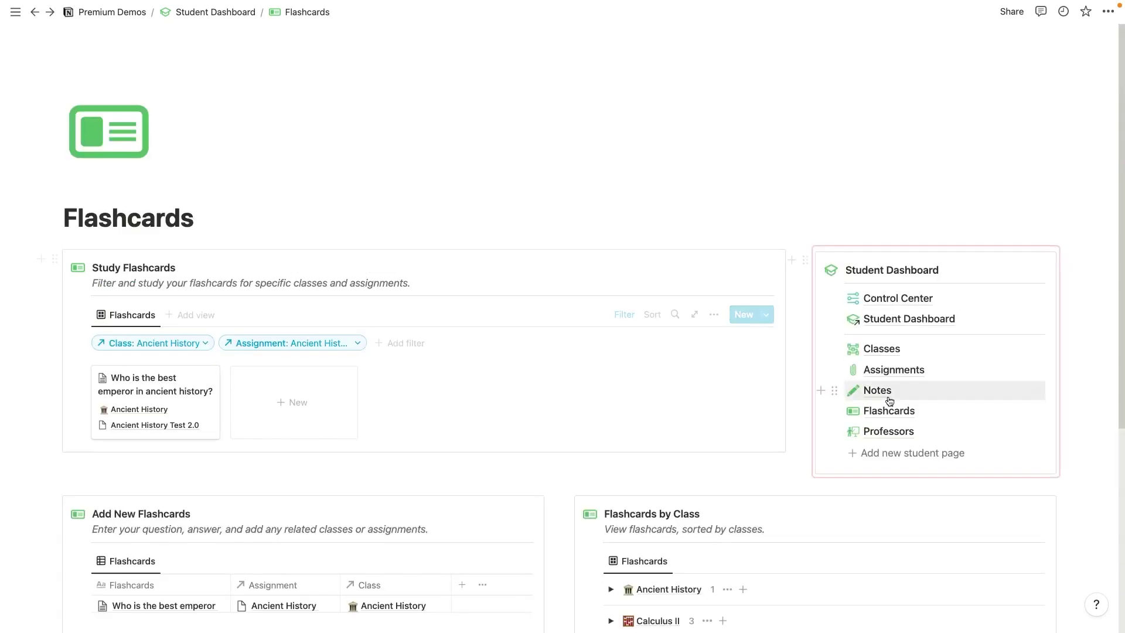
Step: Open the Professors gallery and the Calculus II professor's card in peek view to see her photo
{"action": "right_click", "coordinate": [881, 431]}
{"action": "left_click", "coordinate": [881, 431]}
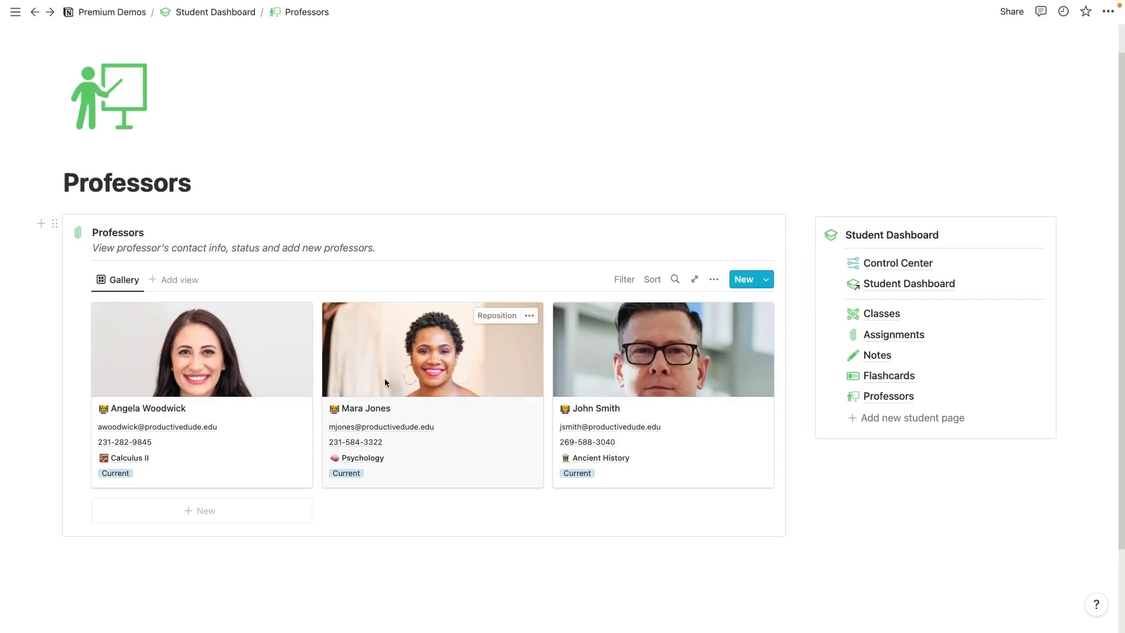
{"action": "left_click", "coordinate": [245, 364]}
{"action": "scroll", "coordinate": [442, 374], "scroll_direction": "down", "scroll_amount": 10}
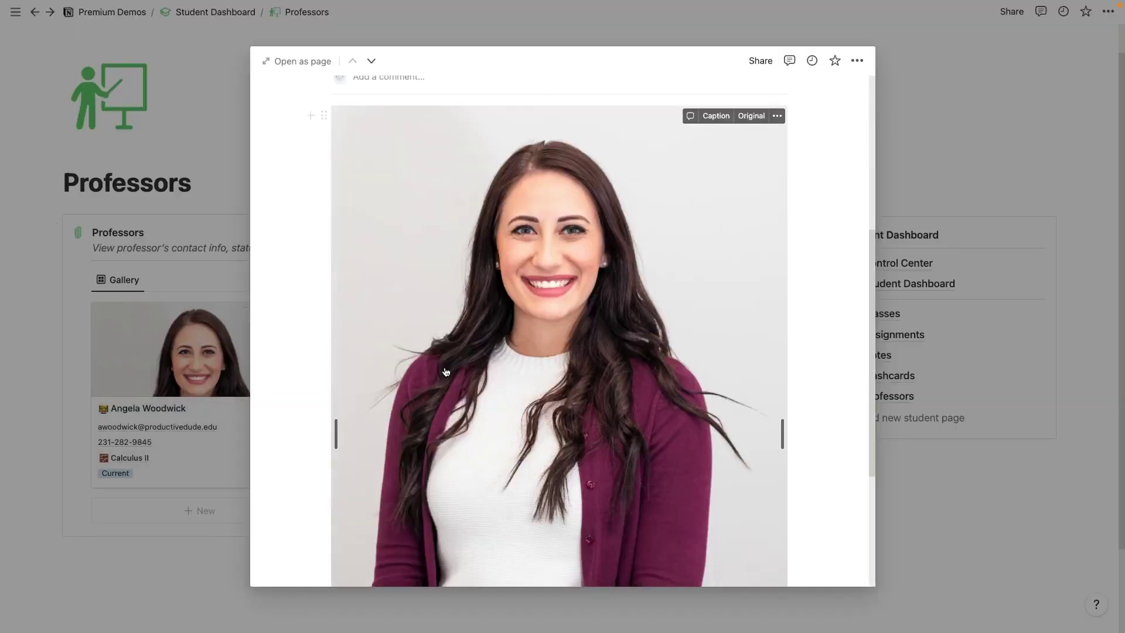
{"action": "scroll", "coordinate": [401, 269], "scroll_direction": "up", "scroll_amount": 10}
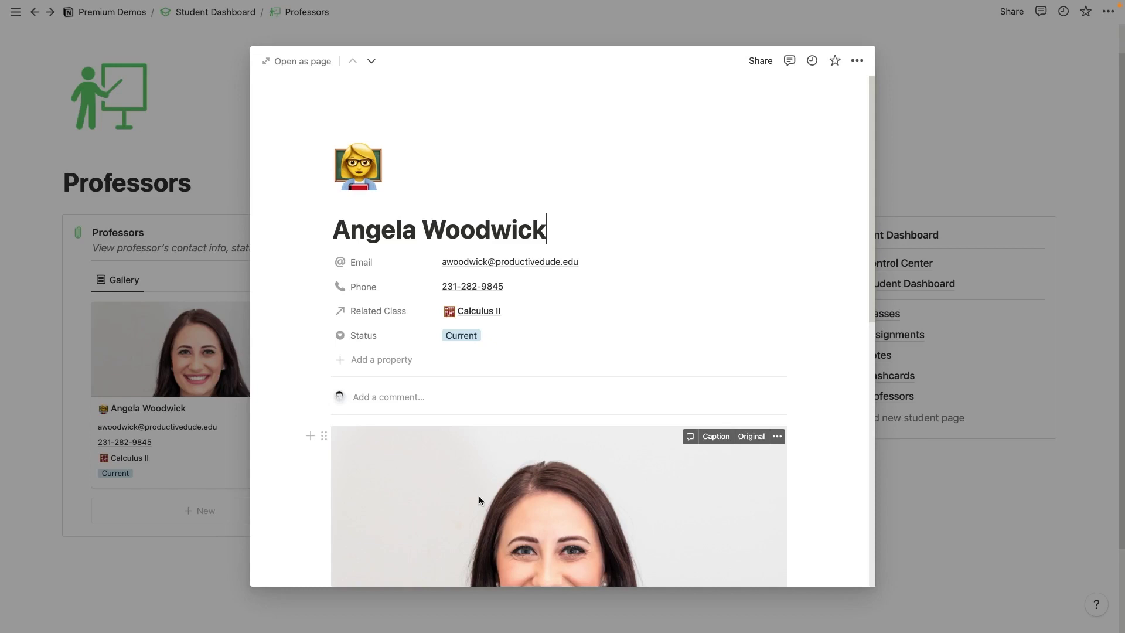
{"action": "scroll", "coordinate": [479, 498], "scroll_direction": "down", "scroll_amount": 2}
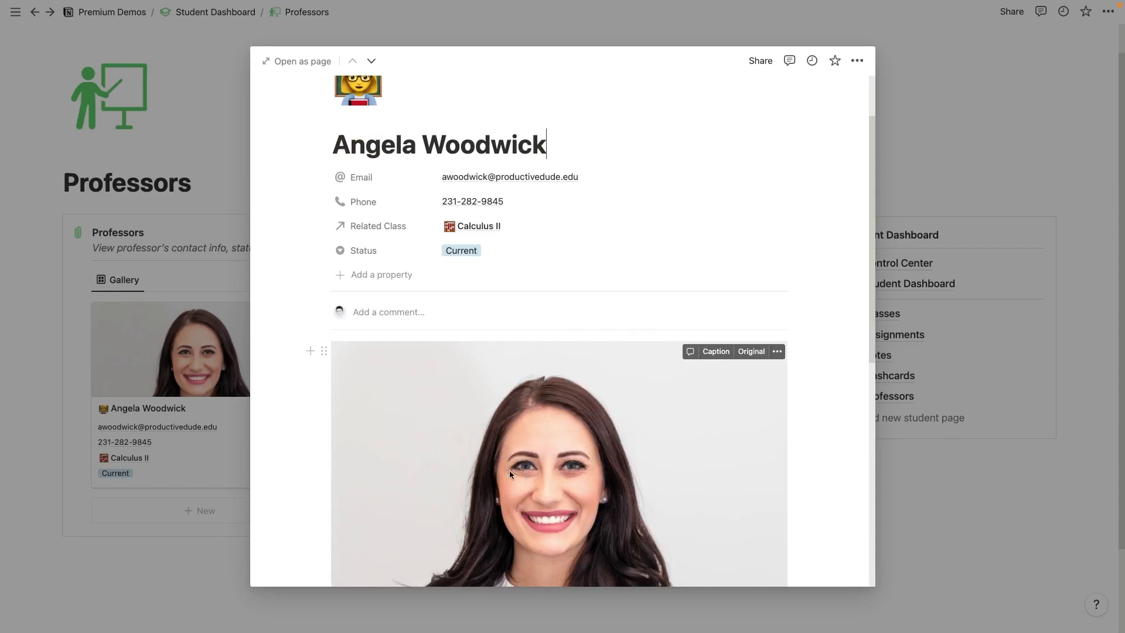
{"action": "scroll", "coordinate": [554, 430], "scroll_direction": "down", "scroll_amount": 4}
{"action": "scroll", "coordinate": [552, 420], "scroll_direction": "up", "scroll_amount": 5}
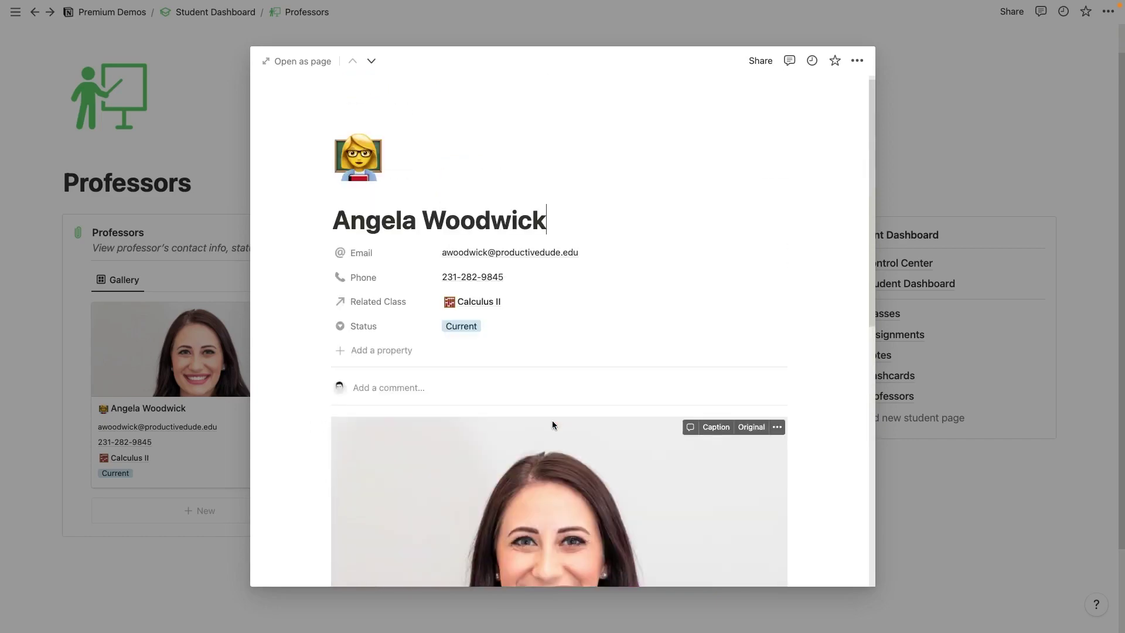
{"action": "scroll", "coordinate": [552, 420], "scroll_direction": "down", "scroll_amount": 8}
Step: Resize the Calculus II professor's portrait to a smaller width
{"action": "left_click", "coordinate": [441, 560]}
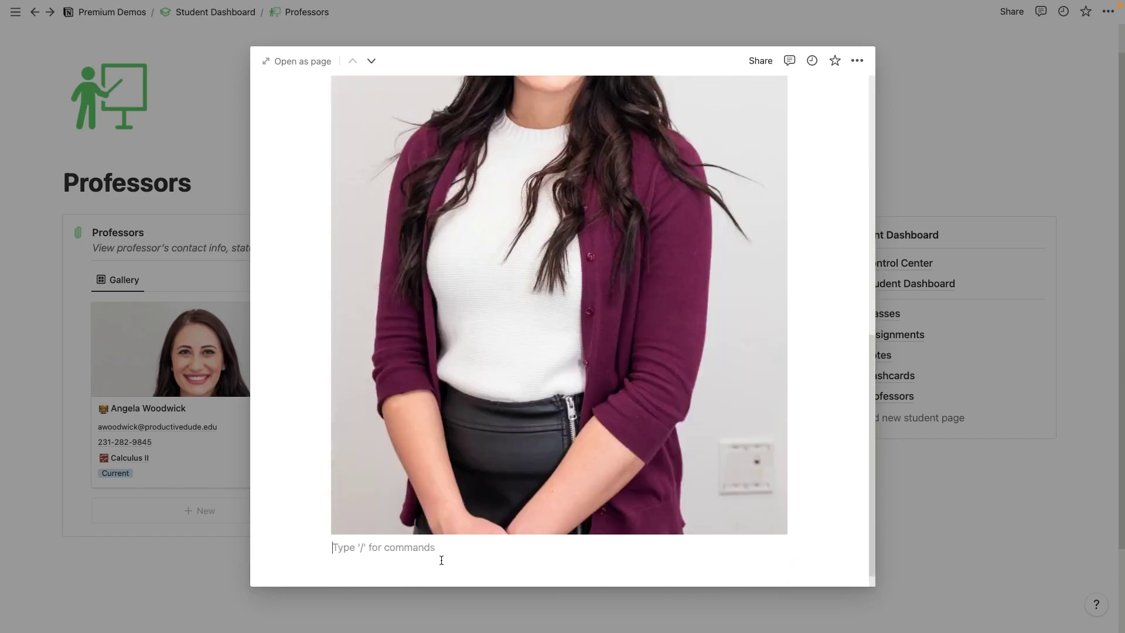
{"action": "left_click_drag", "start_coordinate": [783, 205], "coordinate": [402, 220]}
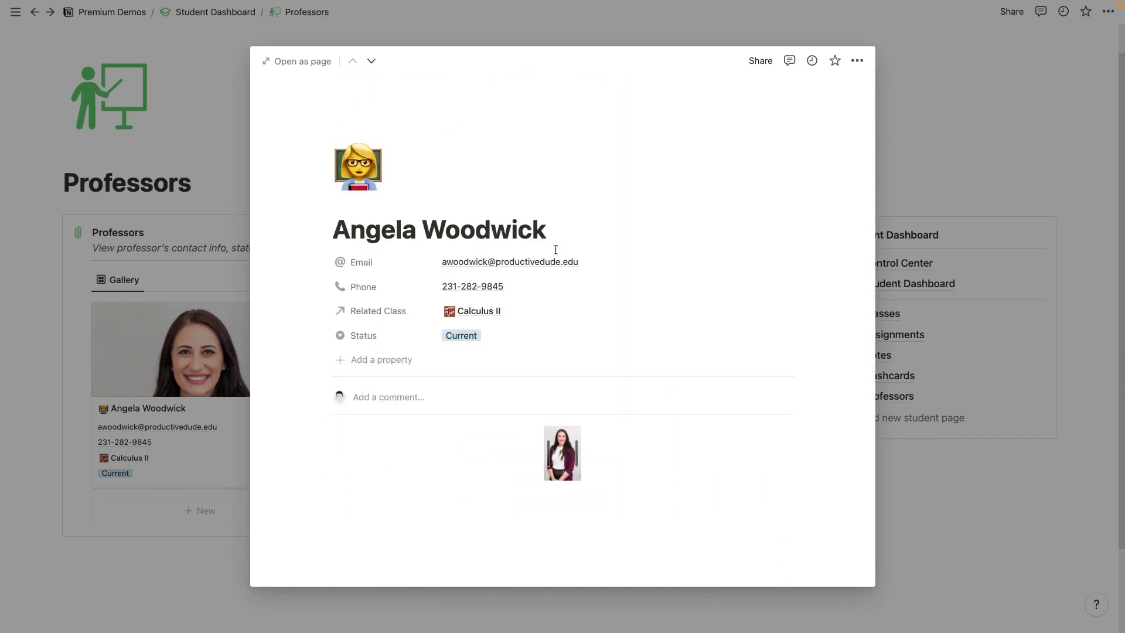
{"action": "left_click_drag", "start_coordinate": [695, 404], "coordinate": [721, 428]}
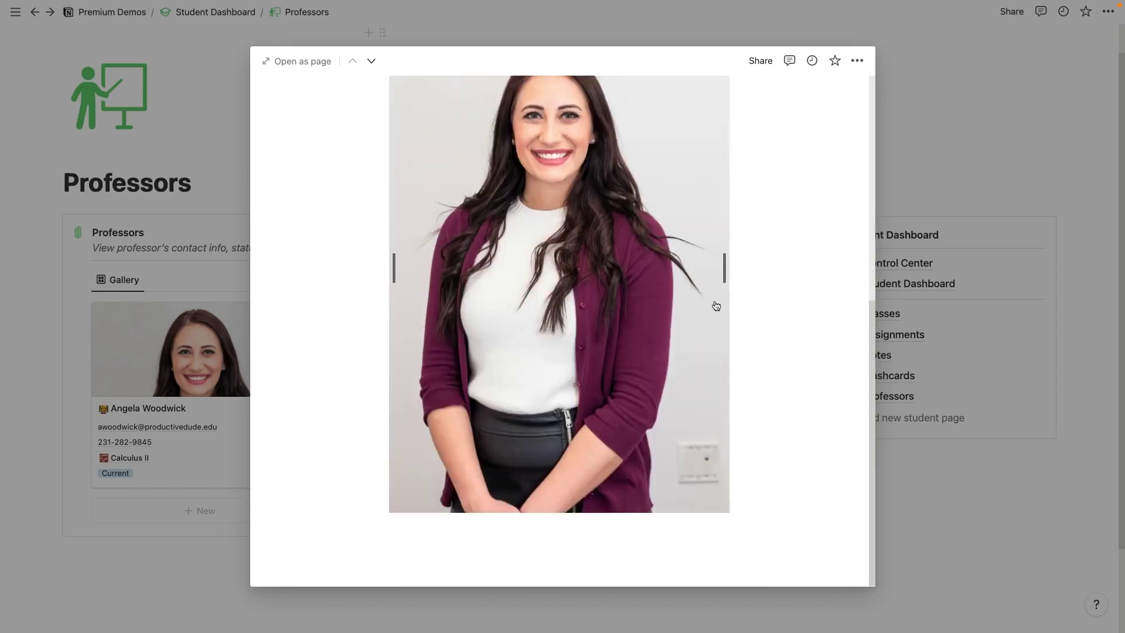
{"action": "left_click_drag", "start_coordinate": [721, 270], "coordinate": [651, 279]}
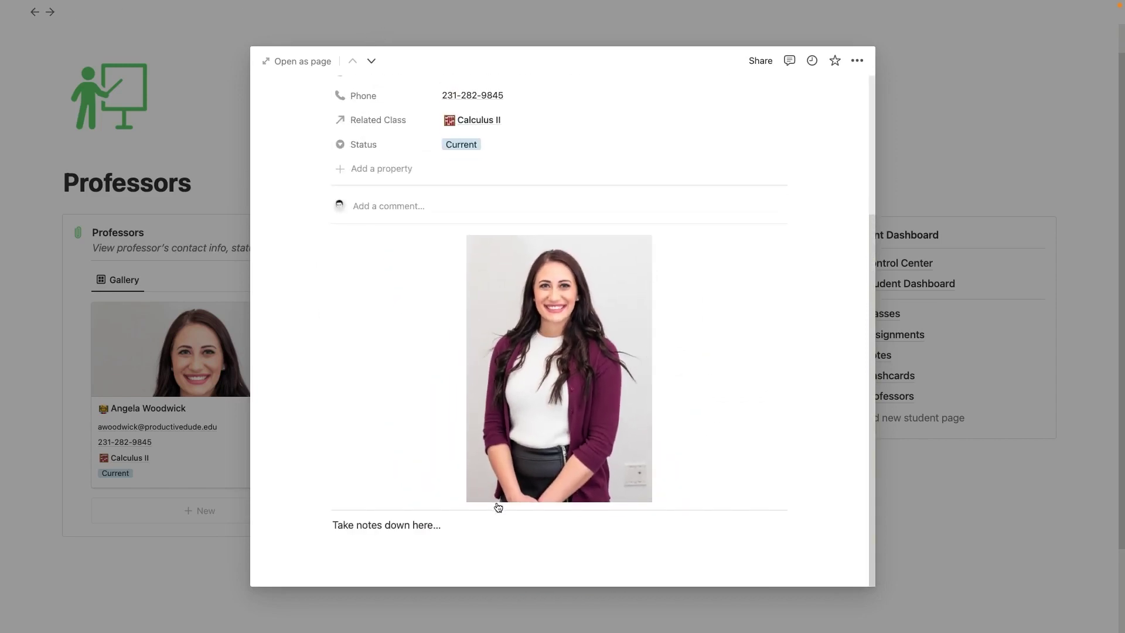
{"action": "scroll", "coordinate": [496, 513], "scroll_direction": "up", "scroll_amount": 3}
Step: Change her Status from Current to Past, then reopen the page to confirm and close it
{"action": "left_click", "coordinate": [461, 335]}
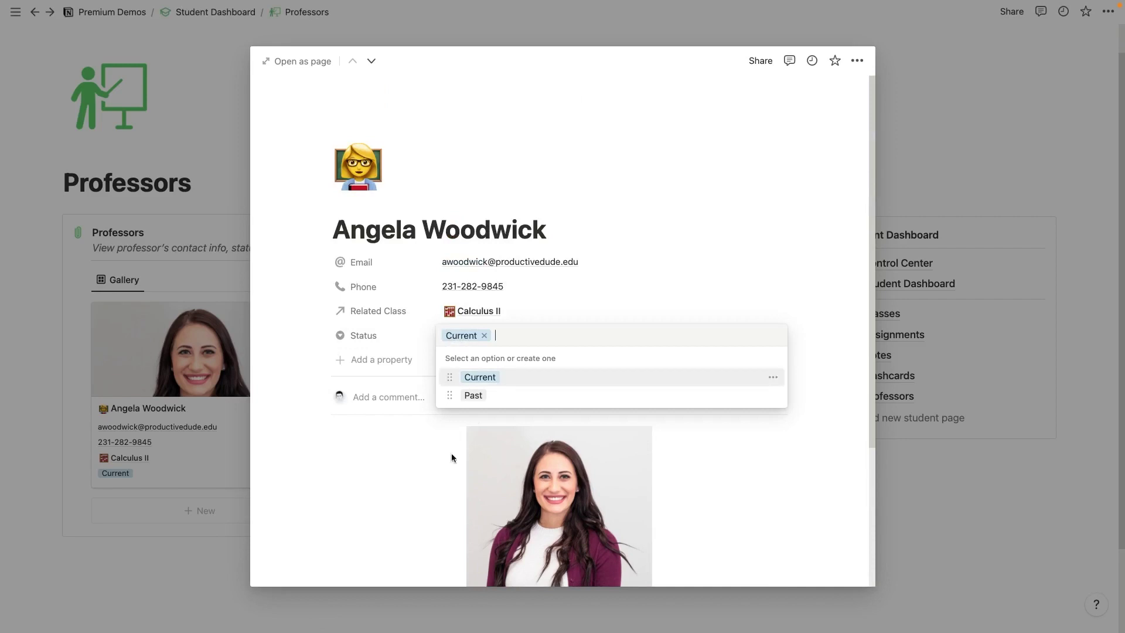
{"action": "left_click", "coordinate": [513, 401]}
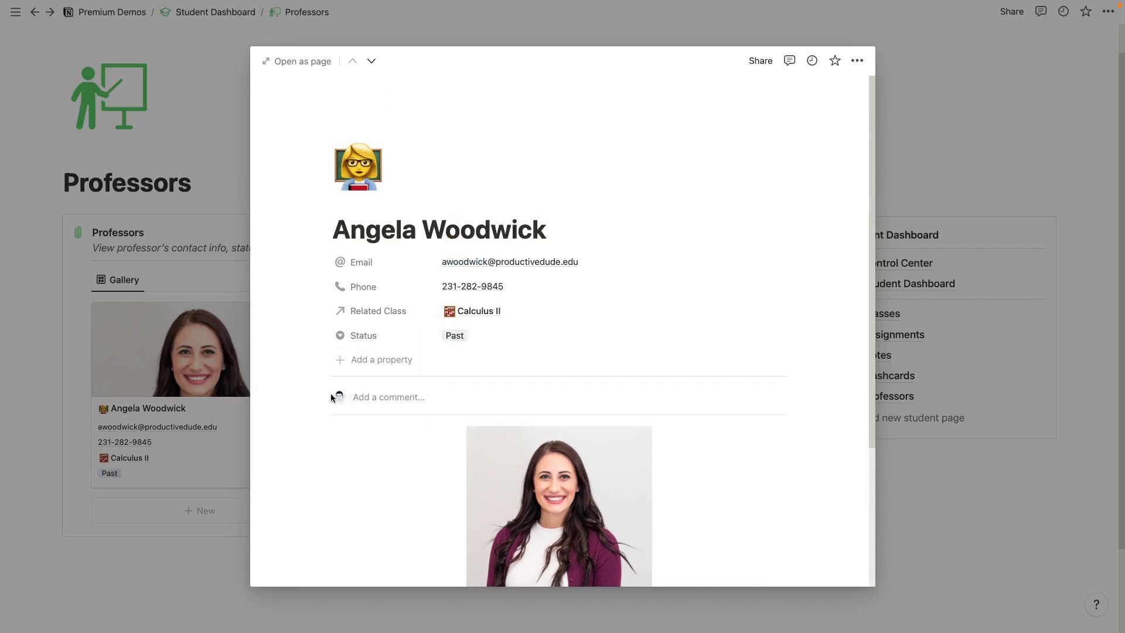
{"action": "left_click", "coordinate": [228, 265]}
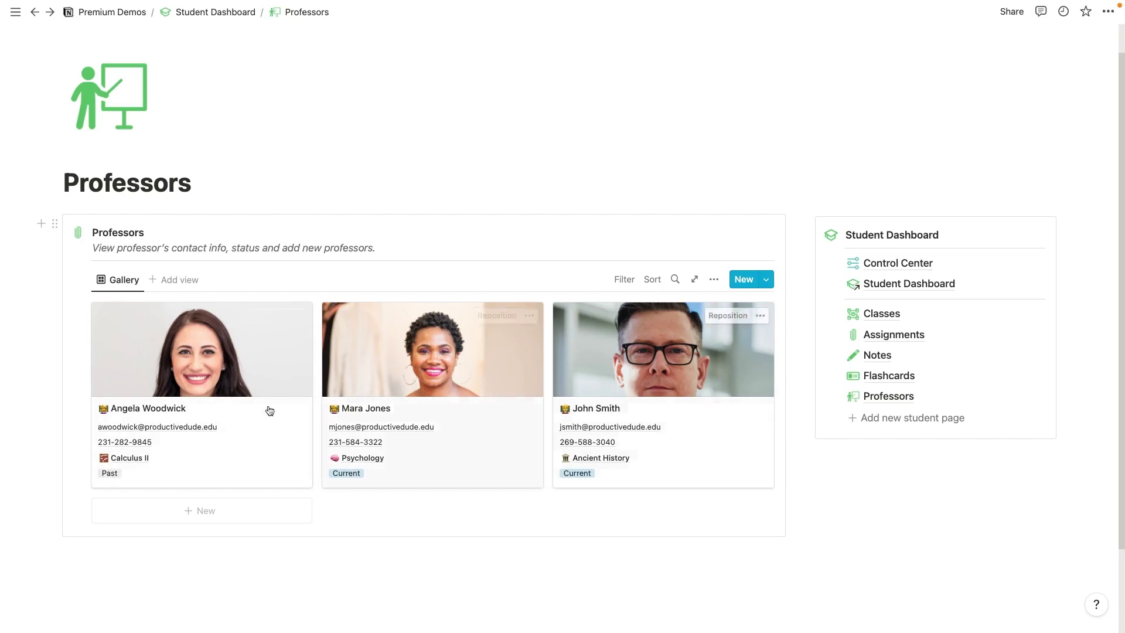
{"action": "left_click", "coordinate": [235, 384]}
{"action": "scroll", "coordinate": [493, 389], "scroll_direction": "down", "scroll_amount": 3}
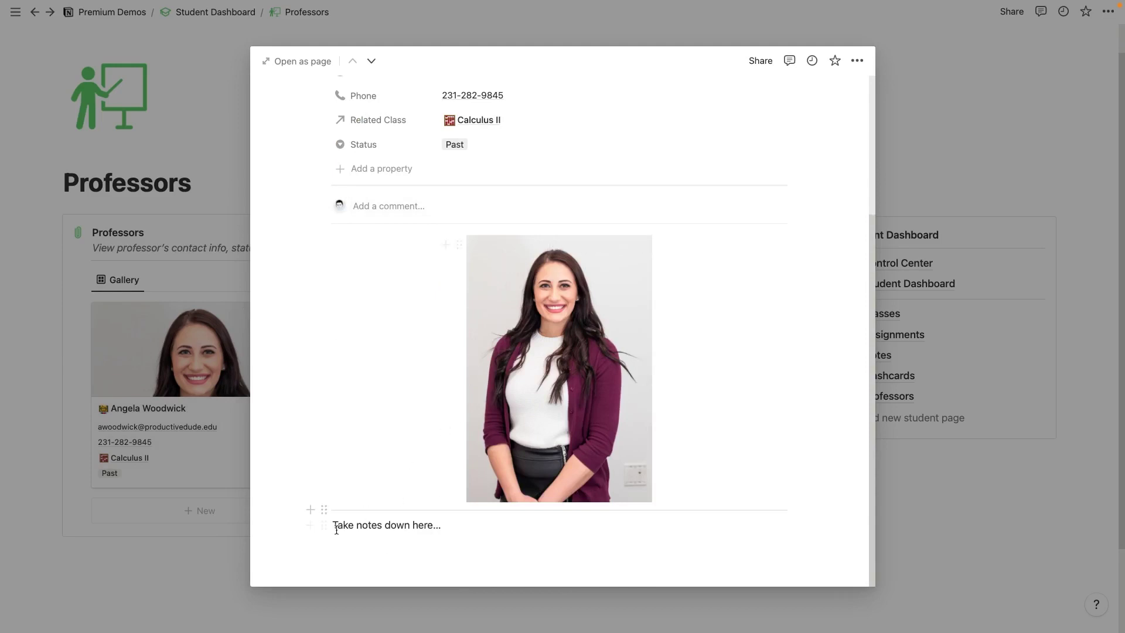
{"action": "scroll", "coordinate": [355, 513], "scroll_direction": "up", "scroll_amount": 3}
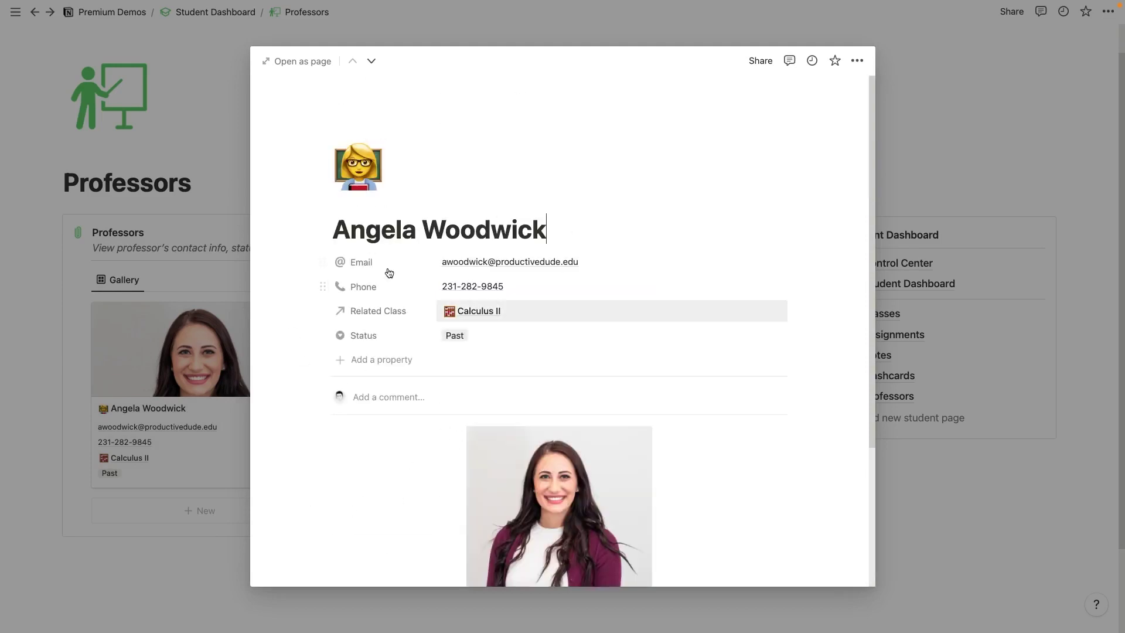
{"action": "left_click", "coordinate": [197, 92]}
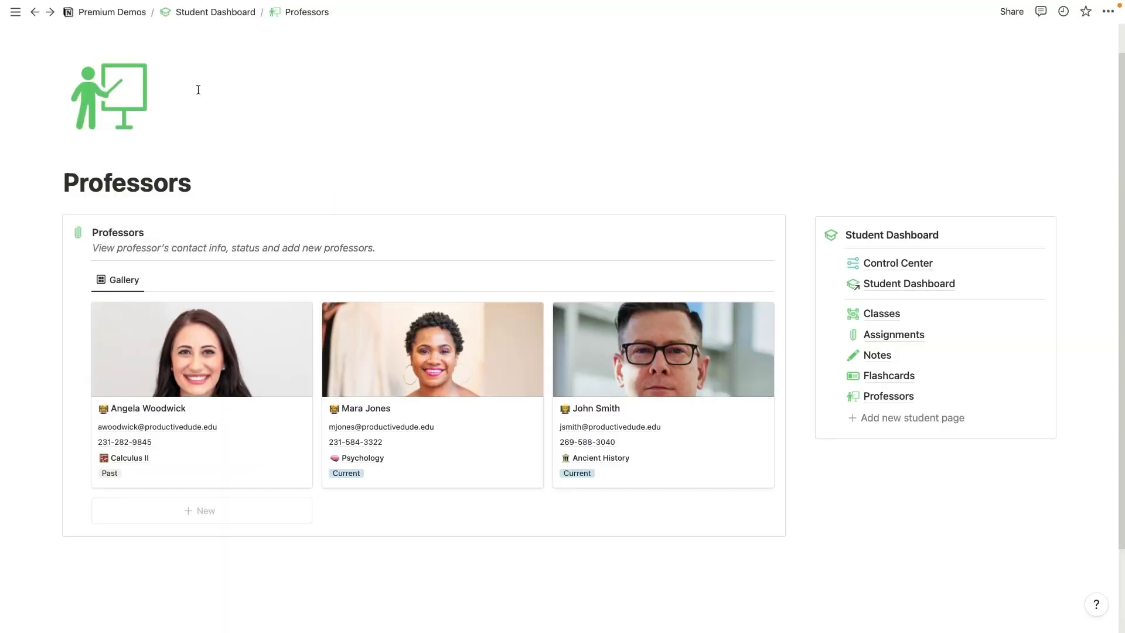